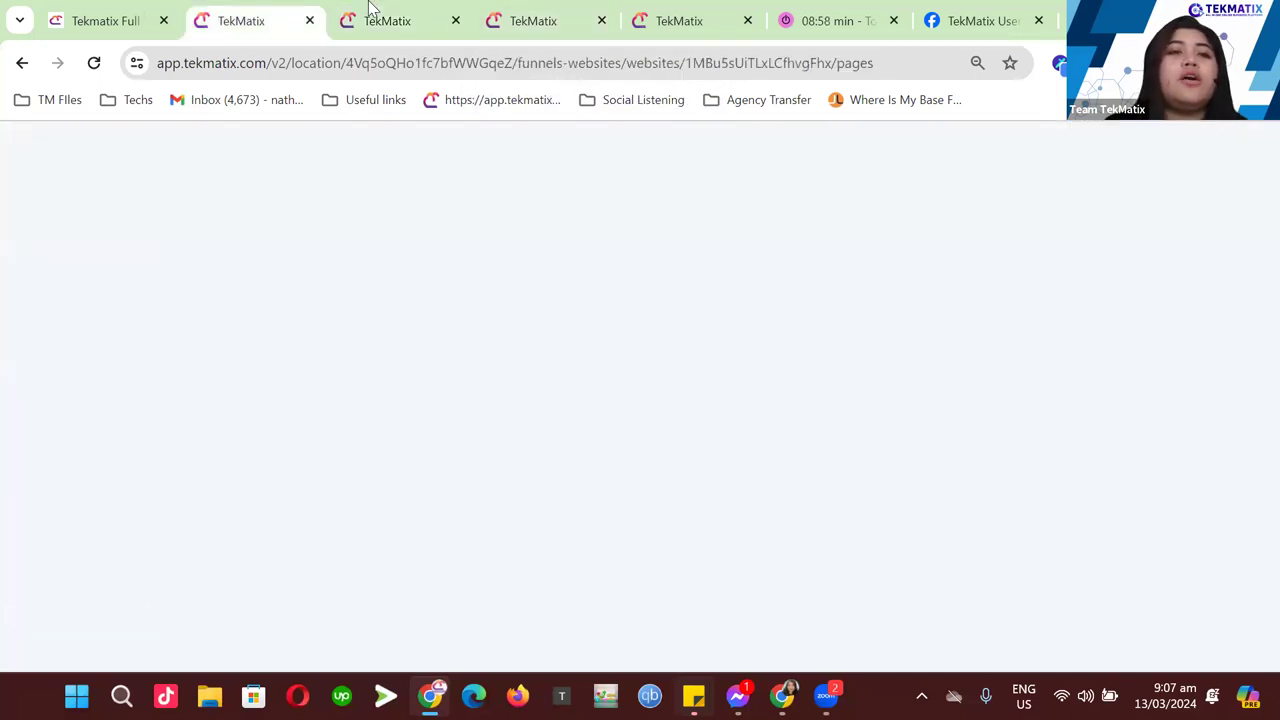
- Switch to the TekToolbox Demo account and open its Payments section
{"action": "left_click", "coordinate": [372, 12]}
{"action": "left_click", "coordinate": [77, 446]}
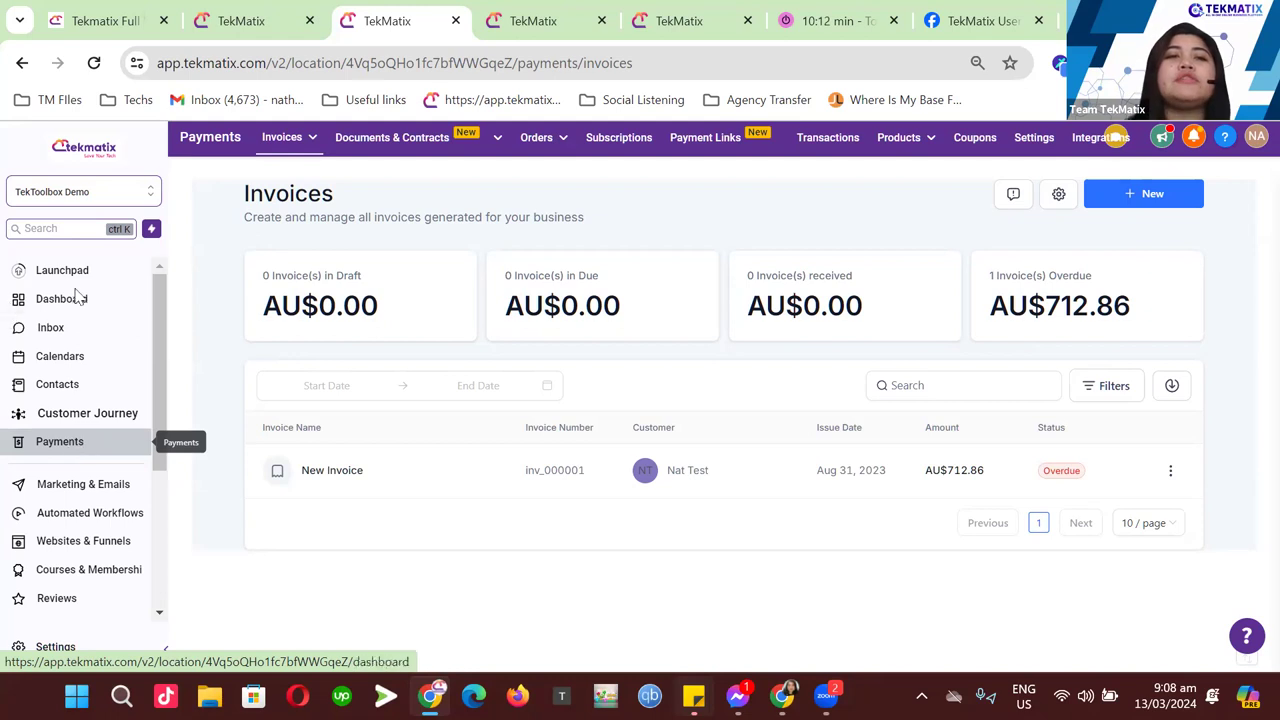
- Move the Tekmatix store preview's browser tab behind the other tabs and return to the store's product list
{"action": "left_click", "coordinate": [240, 20]}
{"action": "left_click", "coordinate": [78, 12]}
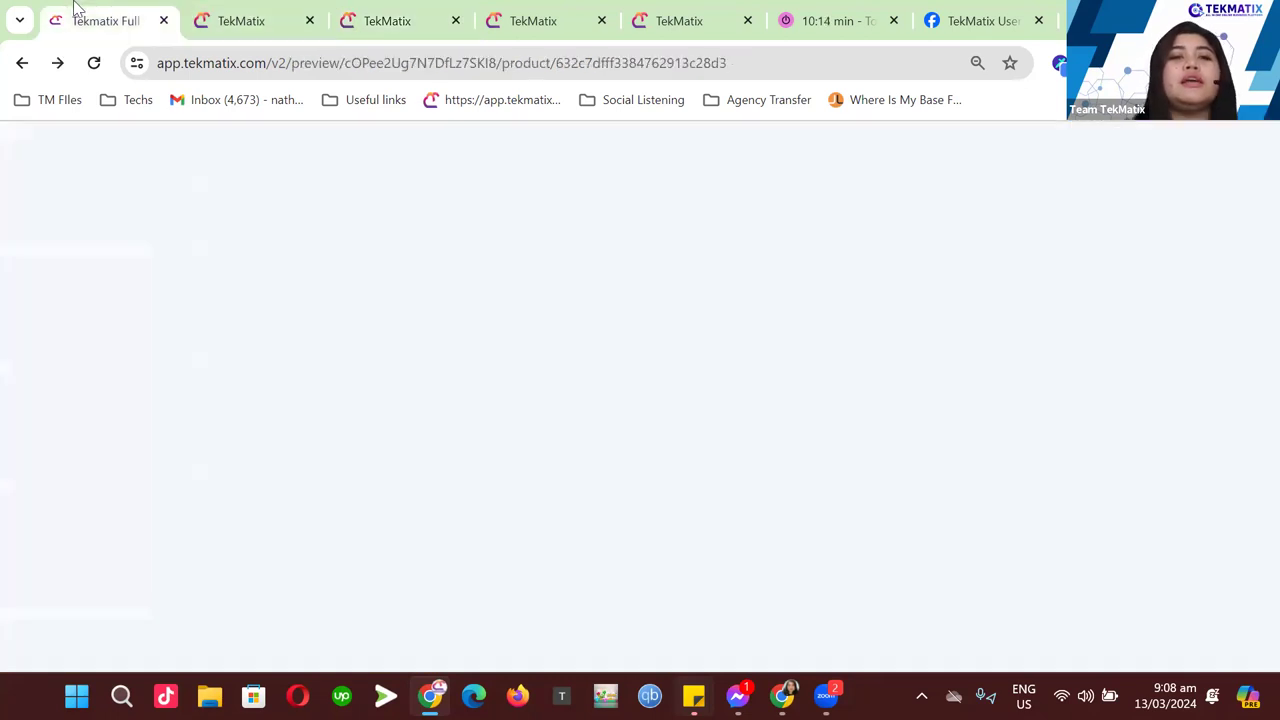
{"action": "left_click_drag", "start_coordinate": [78, 12], "coordinate": [950, 20]}
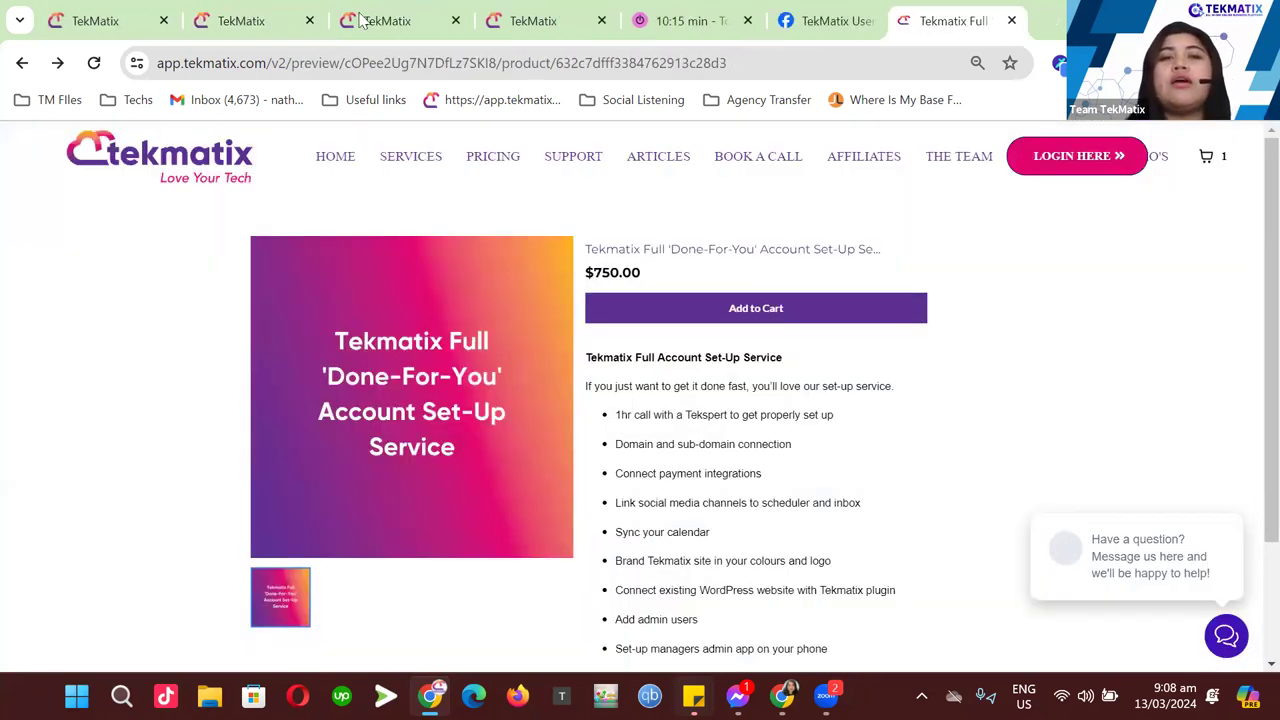
{"action": "left_click", "coordinate": [22, 62]}
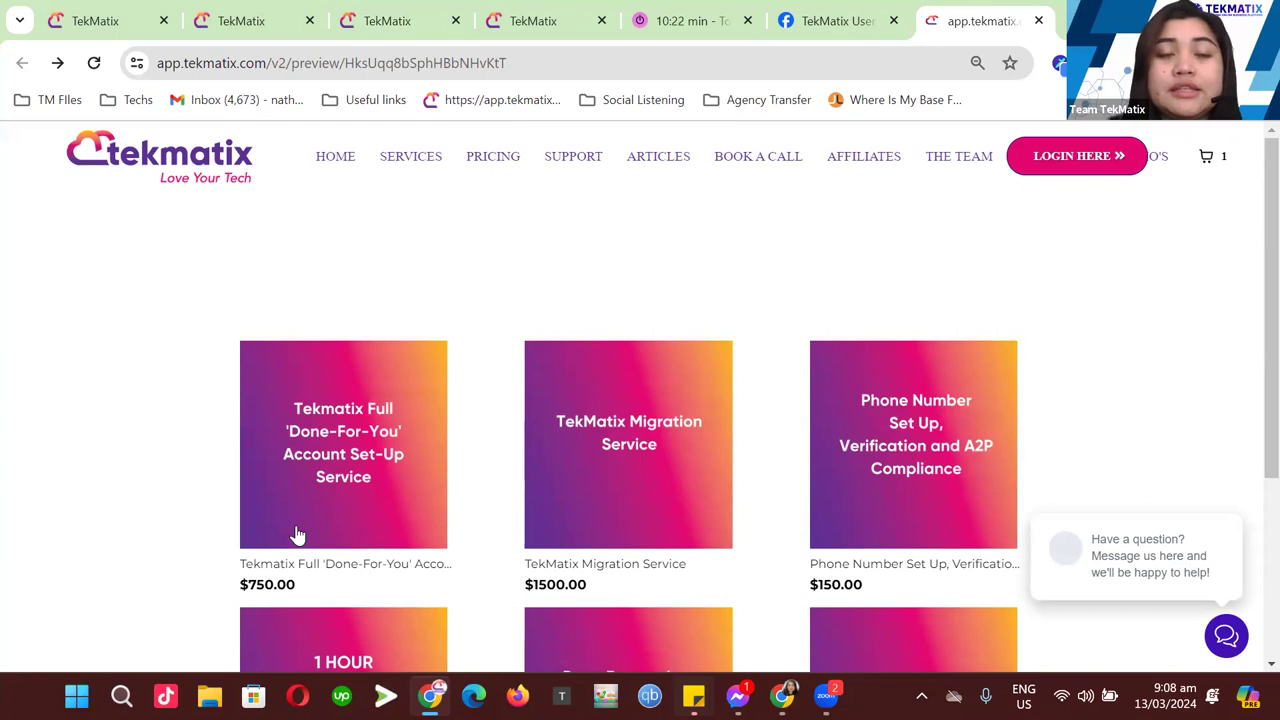
- Browse the services offered in the store preview and go to the second page of products
{"action": "scroll", "coordinate": [868, 251], "scroll_direction": "down", "scroll_amount": 1}
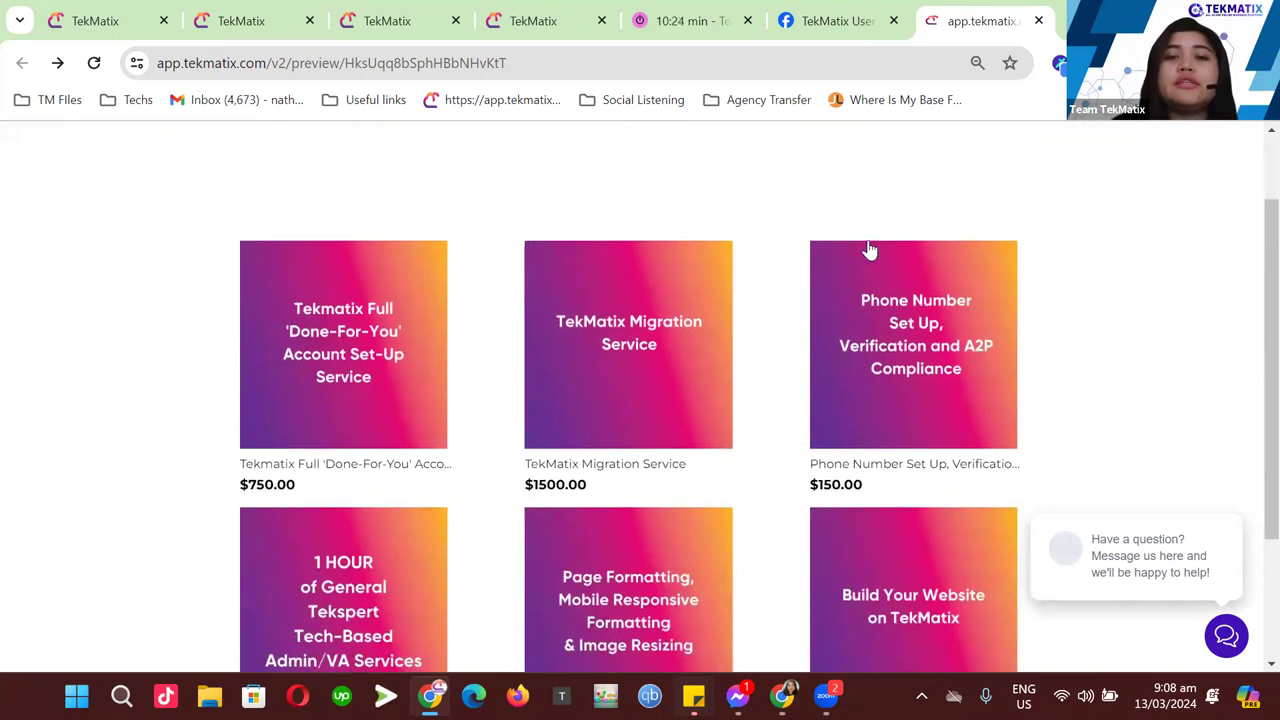
{"action": "scroll", "coordinate": [872, 300], "scroll_direction": "up", "scroll_amount": 1}
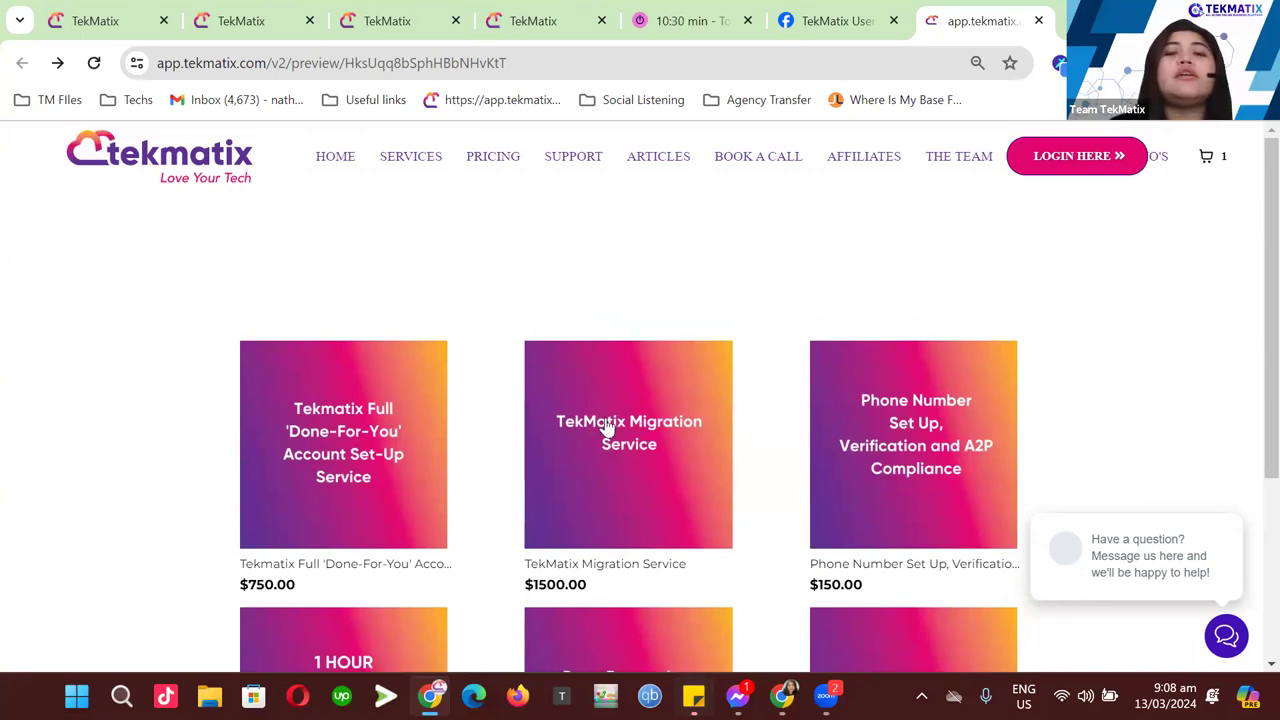
{"action": "scroll", "coordinate": [942, 430], "scroll_direction": "down", "scroll_amount": 1}
{"action": "scroll", "coordinate": [309, 594], "scroll_direction": "down", "scroll_amount": 3}
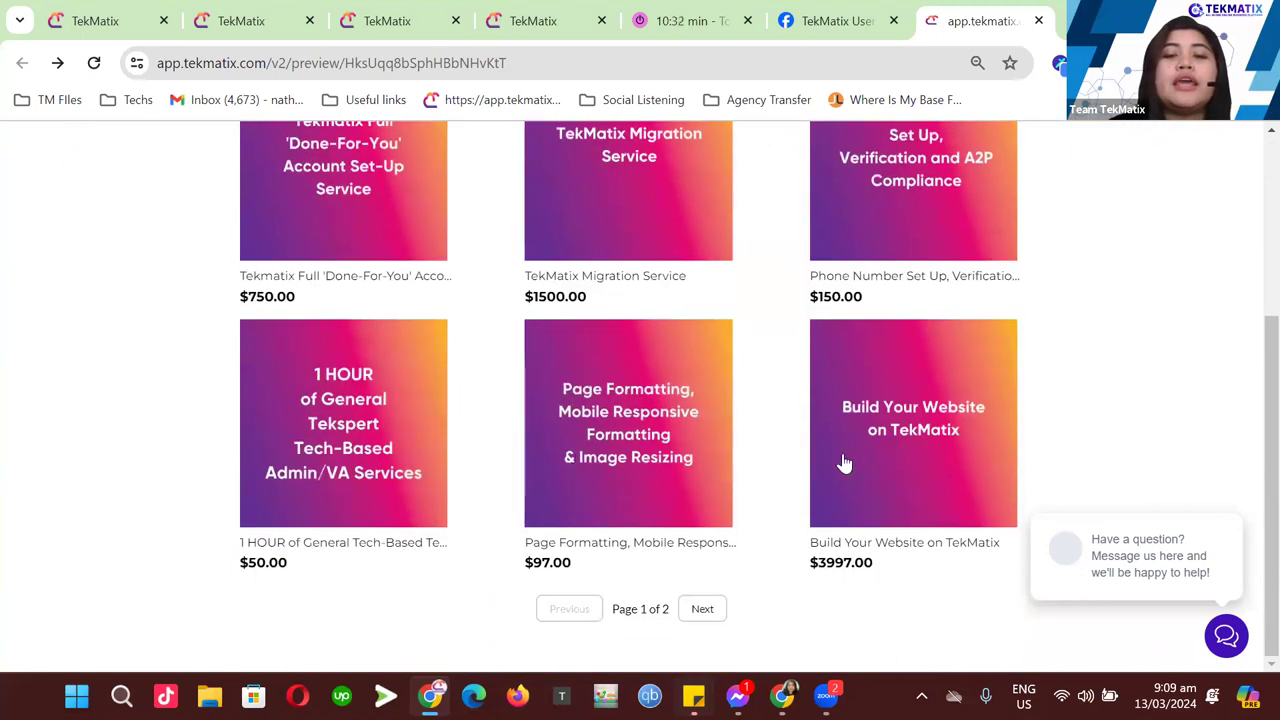
{"action": "left_click", "coordinate": [716, 612]}
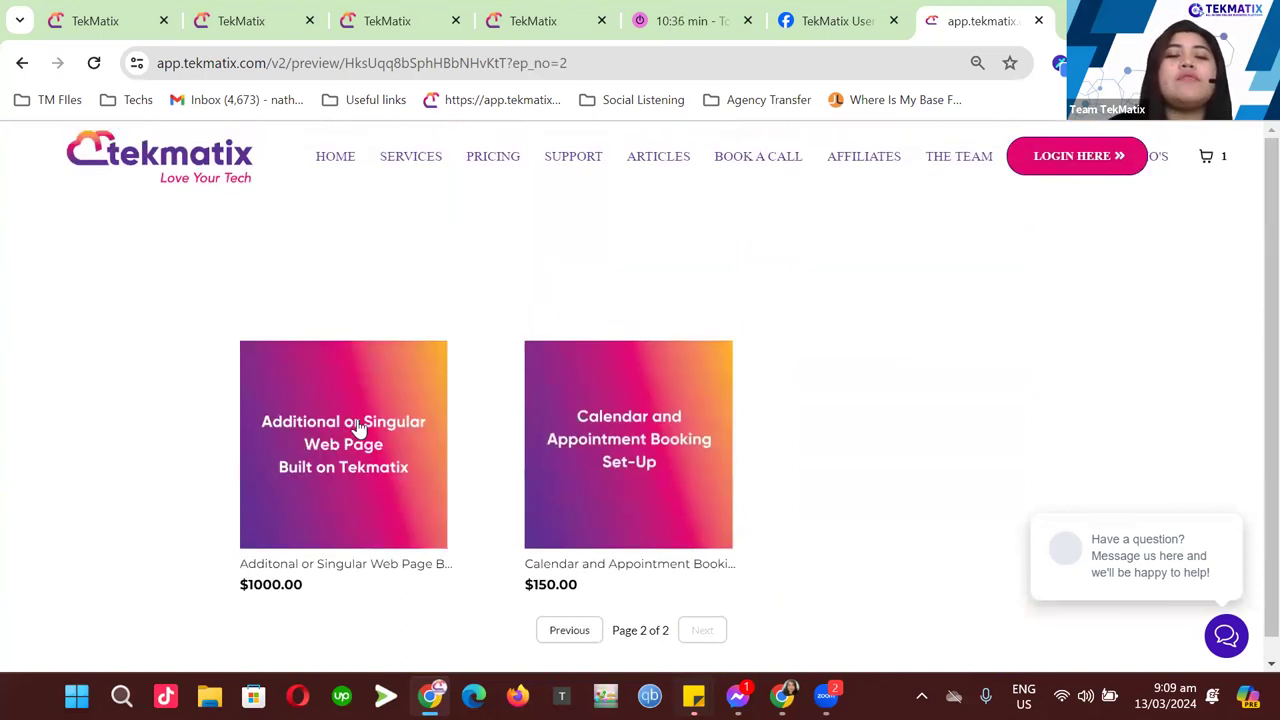
- Open the "Additional or Singular Web Page Built on Tekmatix" product, review its description and add it to the cart
{"action": "left_click", "coordinate": [360, 427]}
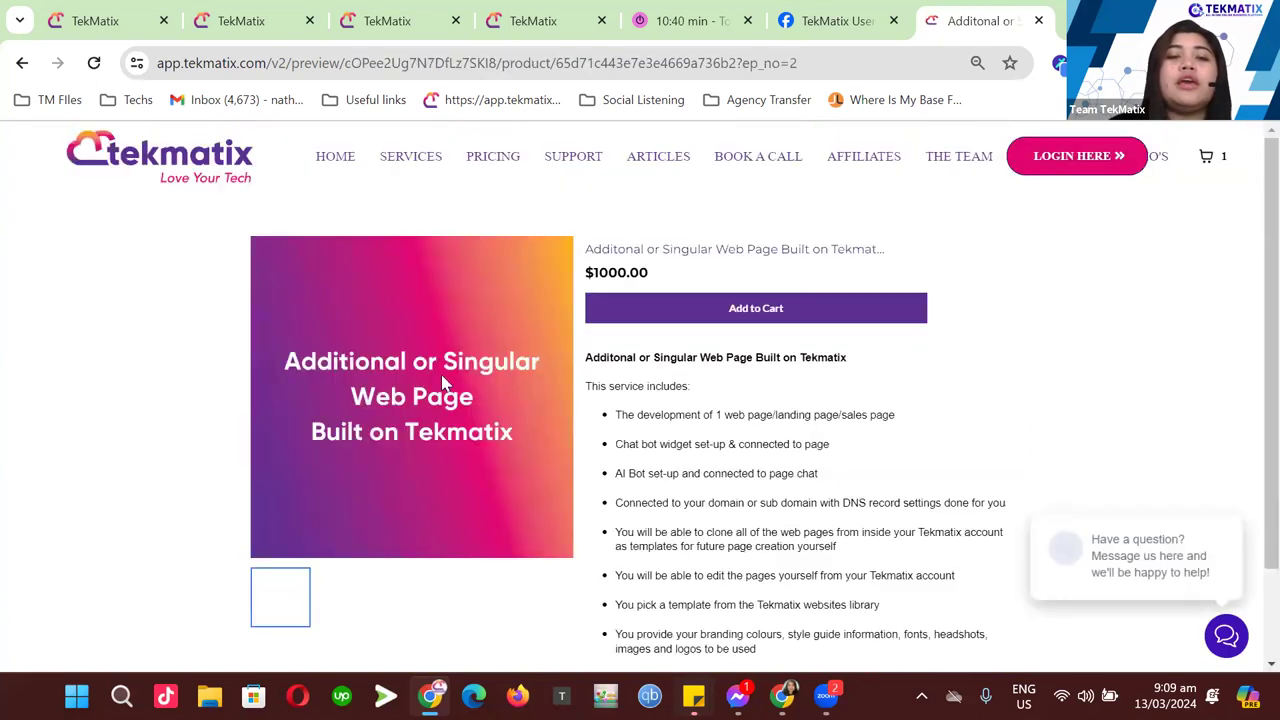
{"action": "scroll", "coordinate": [452, 378], "scroll_direction": "down", "scroll_amount": 1}
{"action": "scroll", "coordinate": [600, 450], "scroll_direction": "up", "scroll_amount": 2}
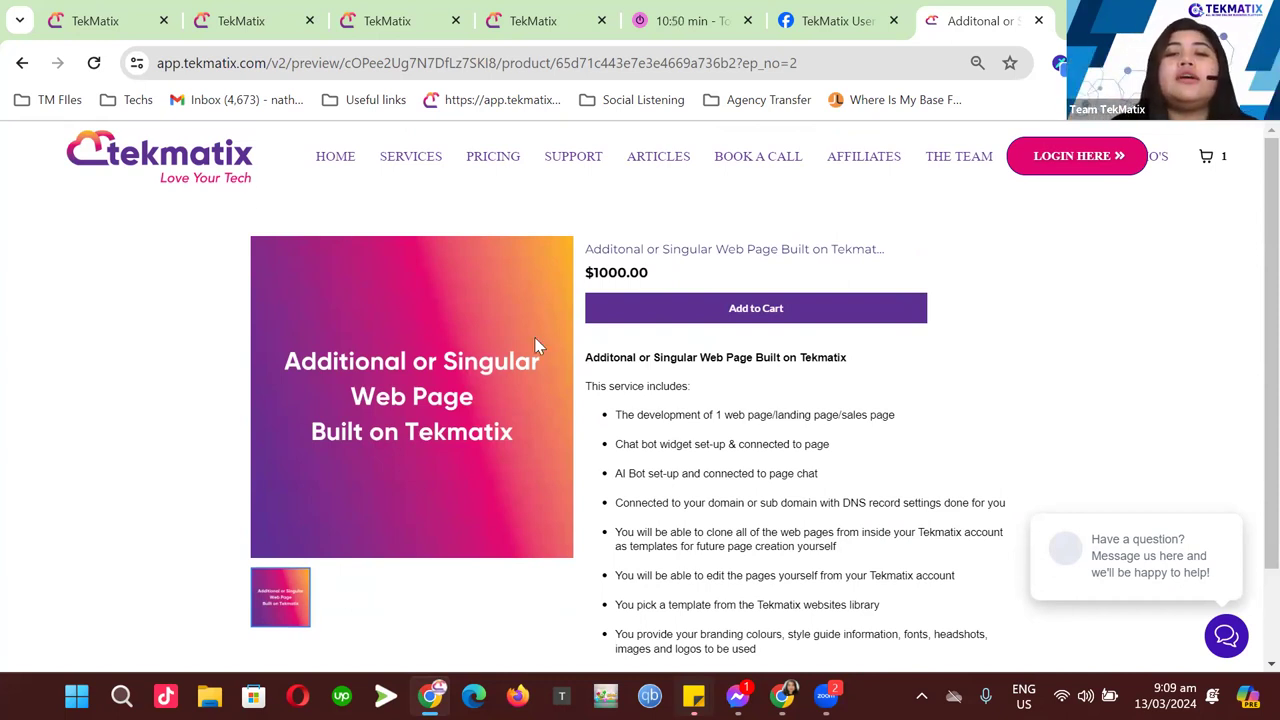
{"action": "left_click", "coordinate": [705, 310]}
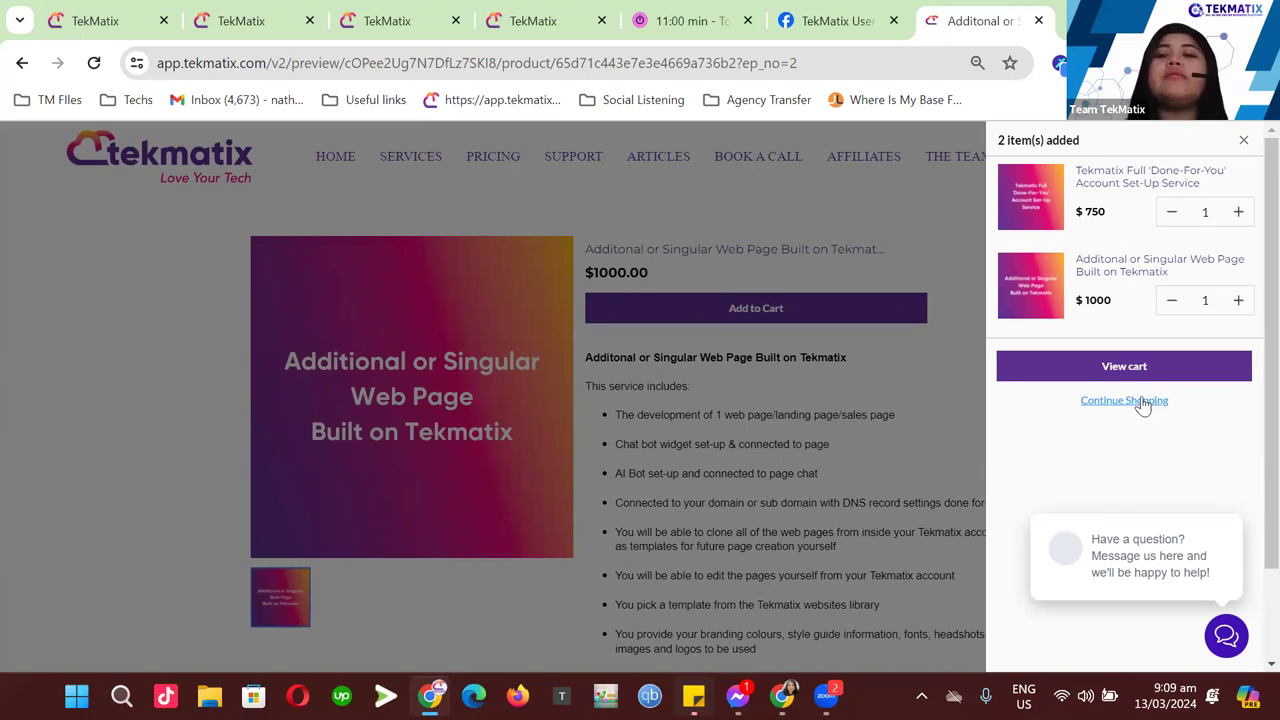
- View the cart, check its total and proceed to checkout
{"action": "left_click", "coordinate": [1158, 375]}
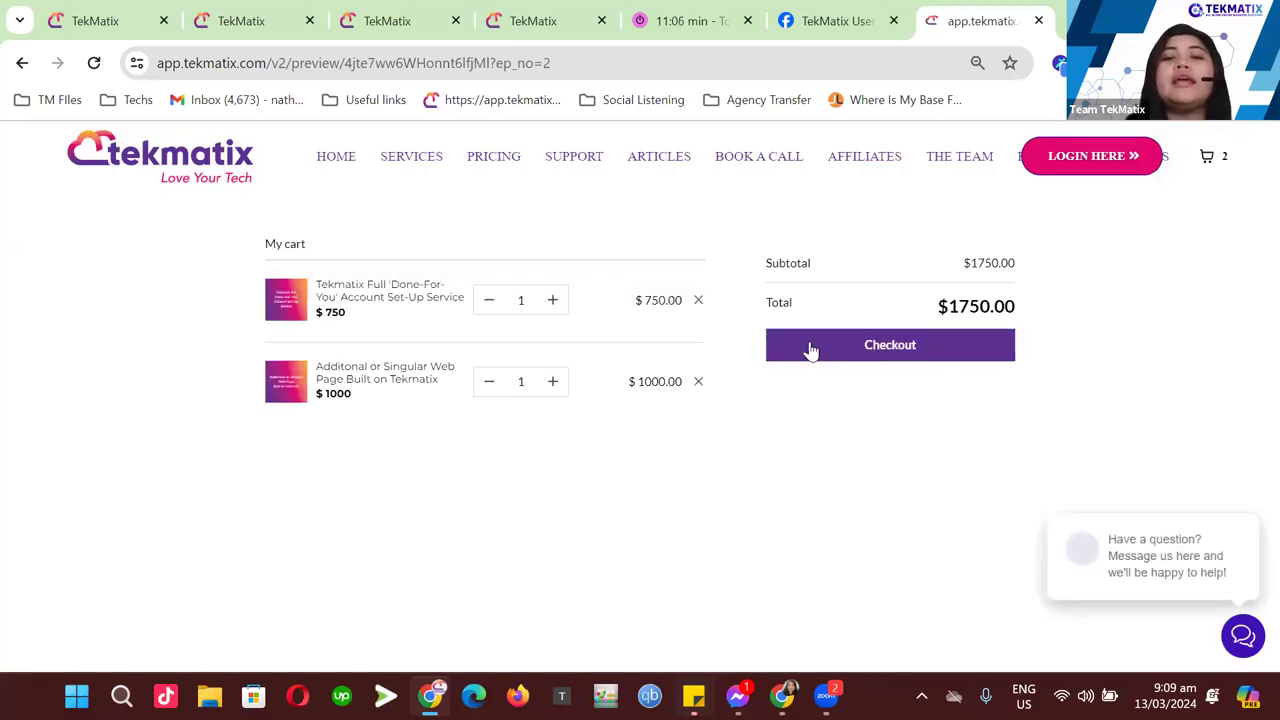
{"action": "left_click_drag", "start_coordinate": [903, 313], "coordinate": [1018, 305]}
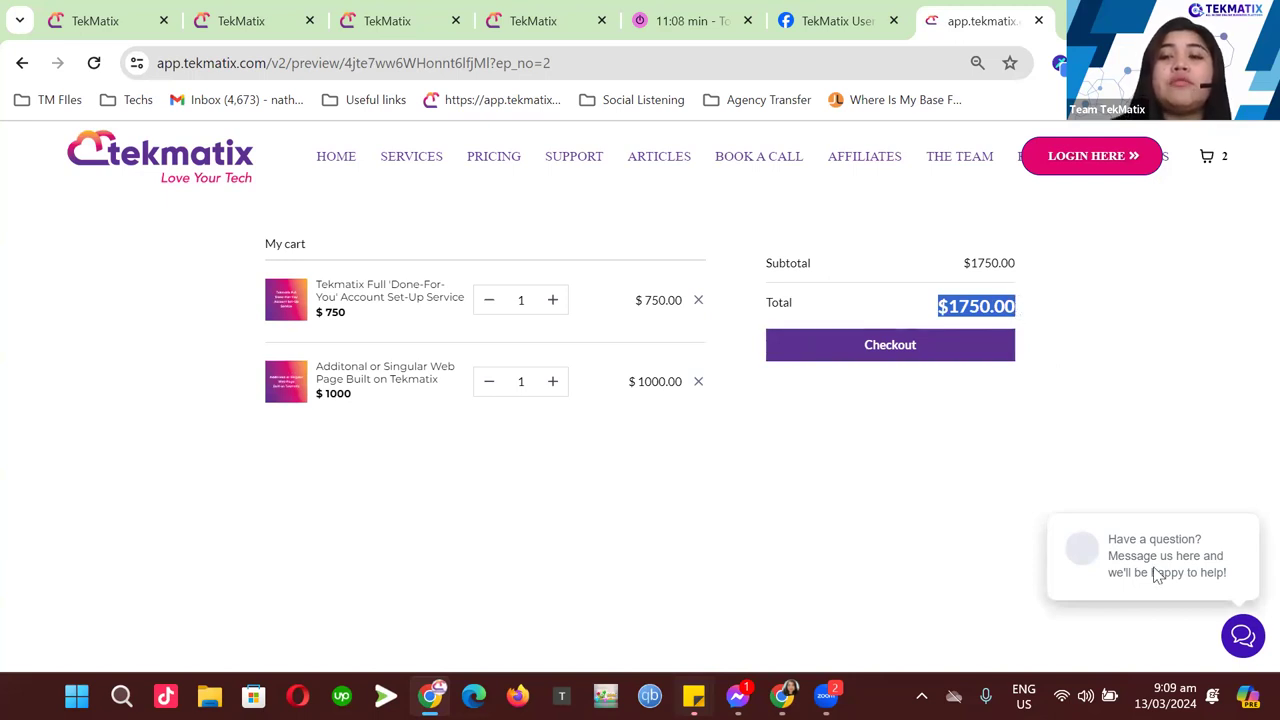
{"action": "left_click", "coordinate": [915, 401]}
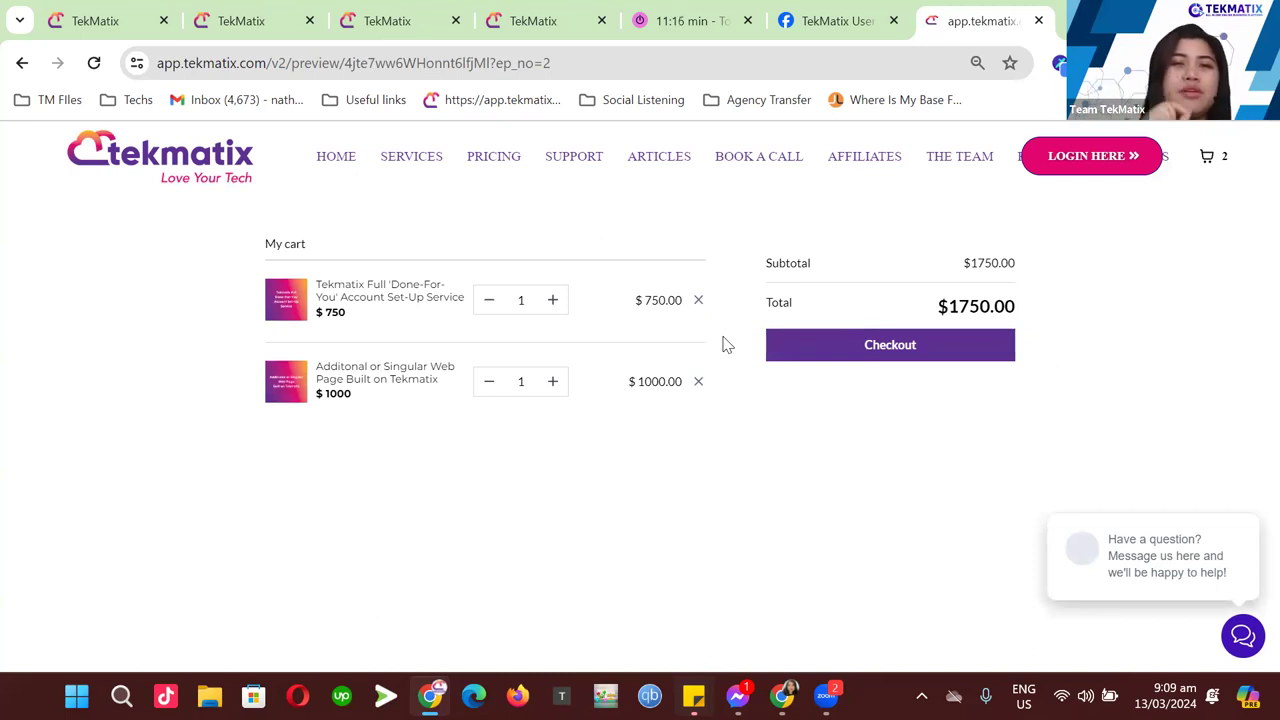
{"action": "left_click", "coordinate": [900, 348]}
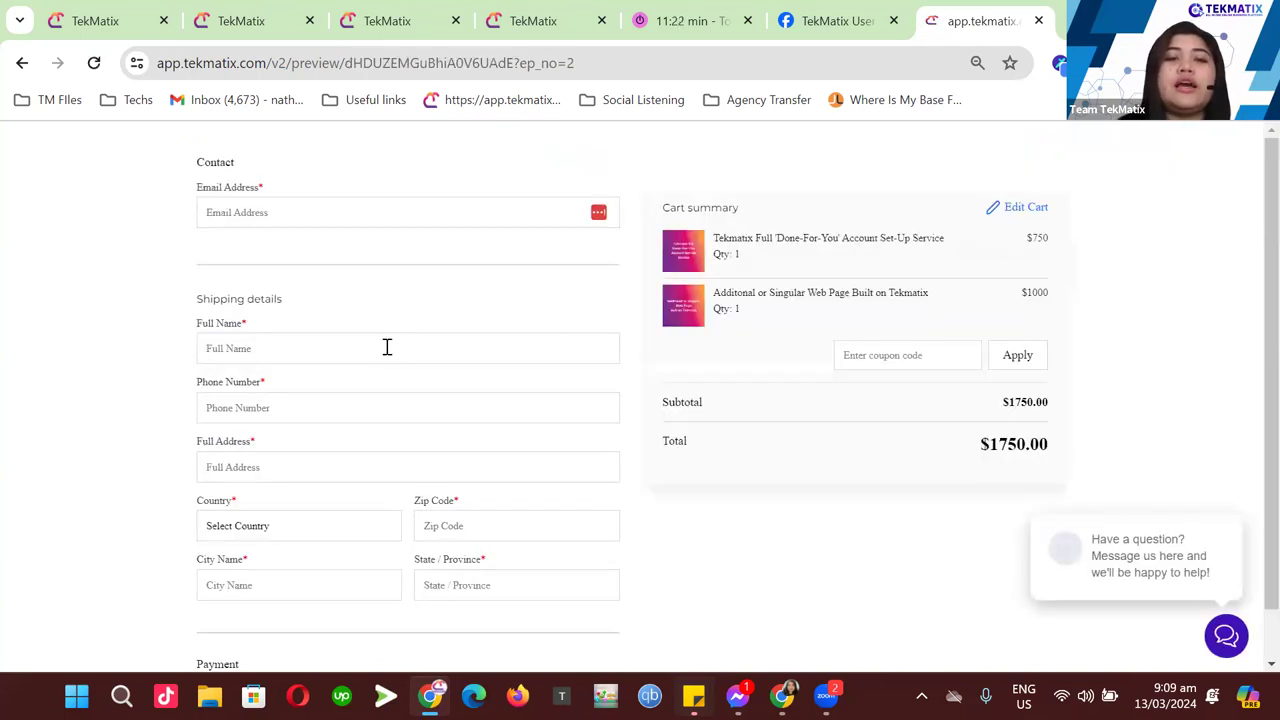
- Examine the checkout page's contact, shipping and payment fields and the cart summary
{"action": "scroll", "coordinate": [408, 346], "scroll_direction": "down", "scroll_amount": 1}
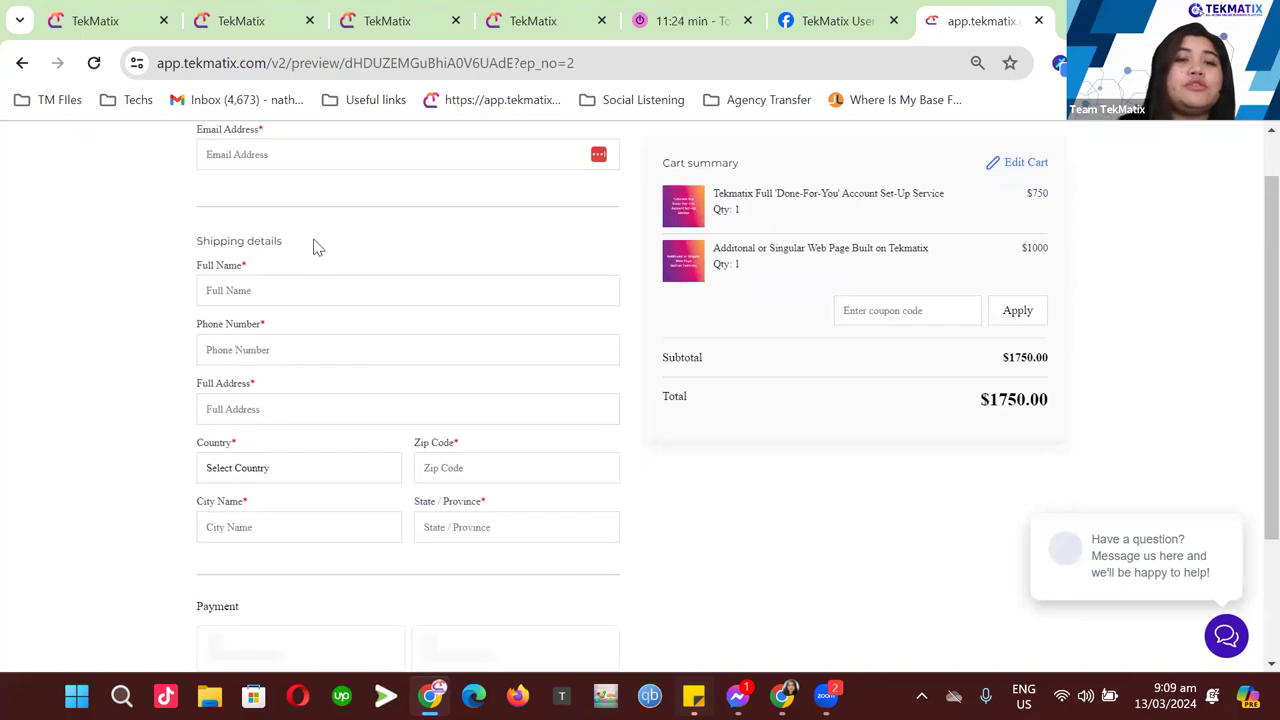
{"action": "triple_click", "coordinate": [212, 242]}
{"action": "left_click", "coordinate": [437, 265]}
{"action": "scroll", "coordinate": [391, 250], "scroll_direction": "up", "scroll_amount": 1}
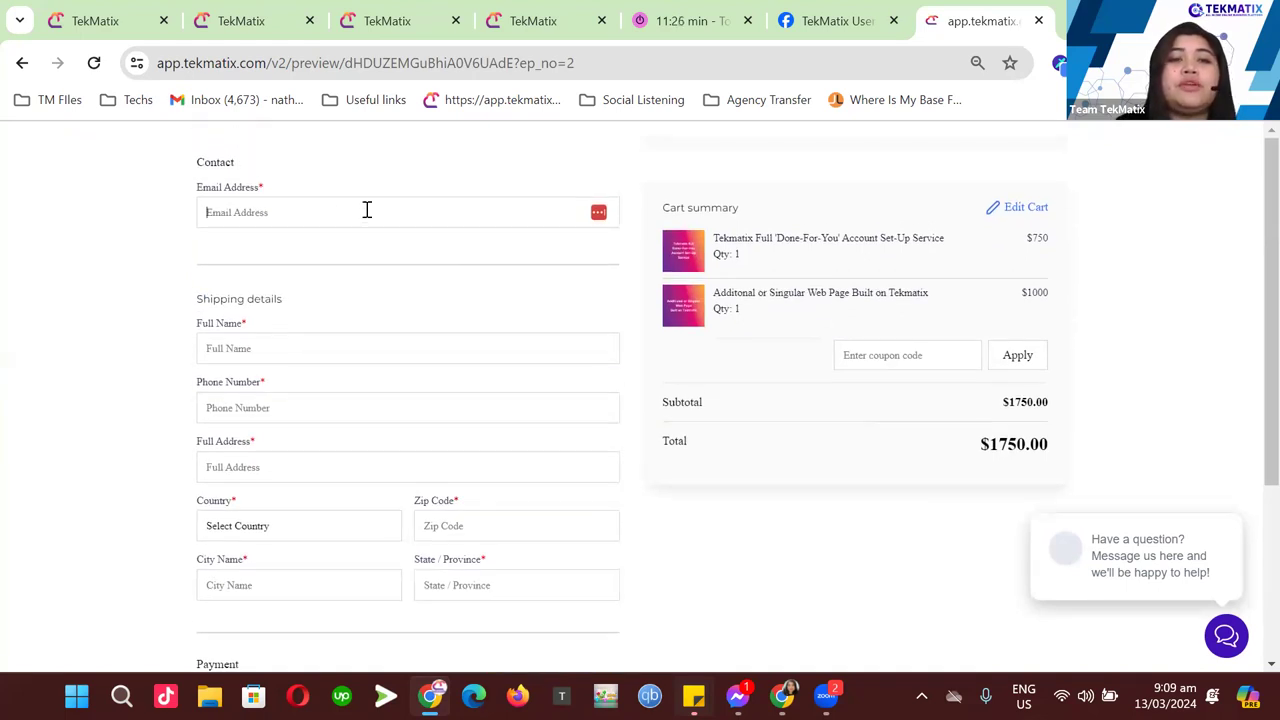
{"action": "left_click", "coordinate": [366, 210]}
{"action": "scroll", "coordinate": [800, 550], "scroll_direction": "down", "scroll_amount": 3}
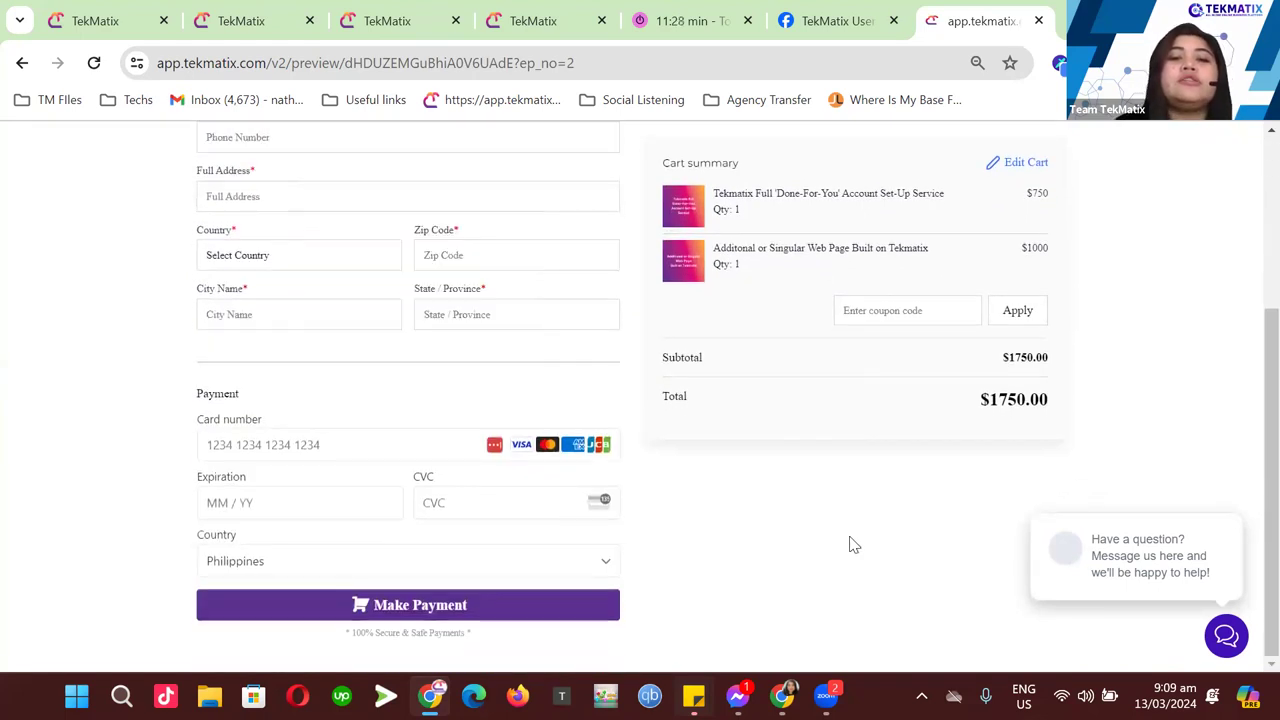
{"action": "scroll", "coordinate": [700, 485], "scroll_direction": "up", "scroll_amount": 3}
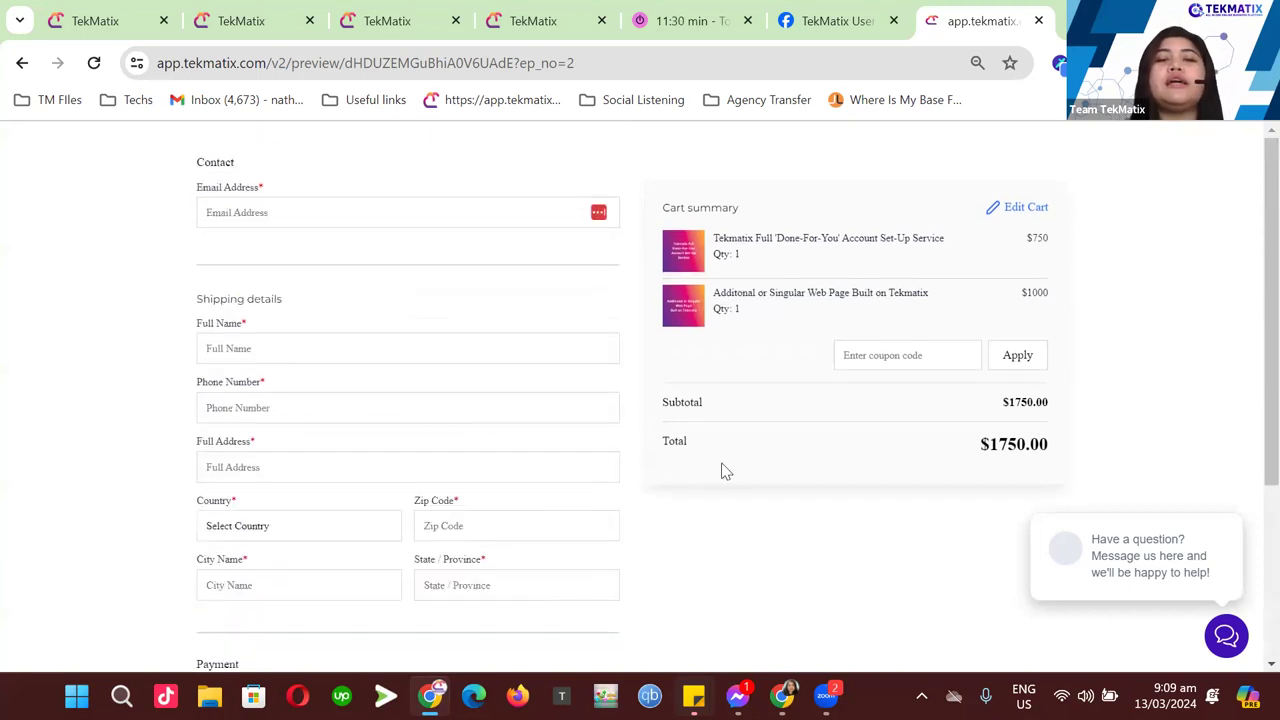
- Return to the TekToolbox Demo Payments page and rearrange the browser tabs so that it comes second
{"action": "left_click", "coordinate": [828, 10]}
{"action": "left_click", "coordinate": [577, 12]}
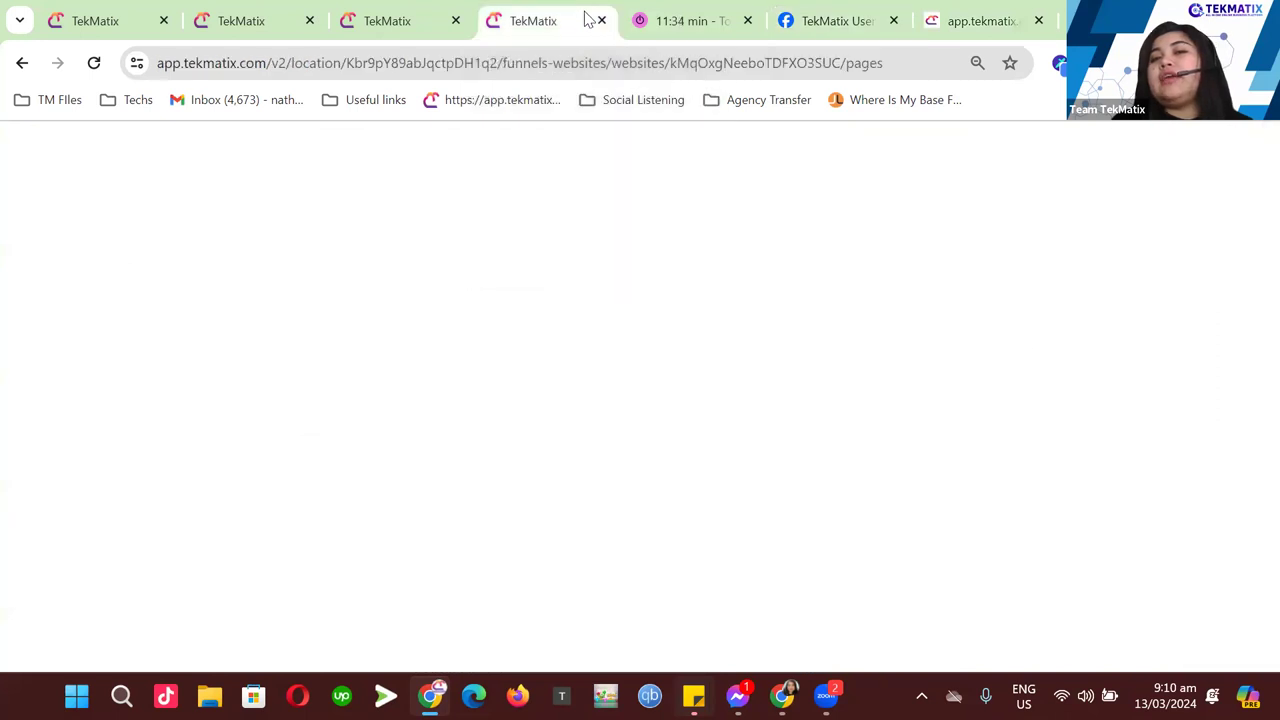
{"action": "left_click", "coordinate": [232, 18]}
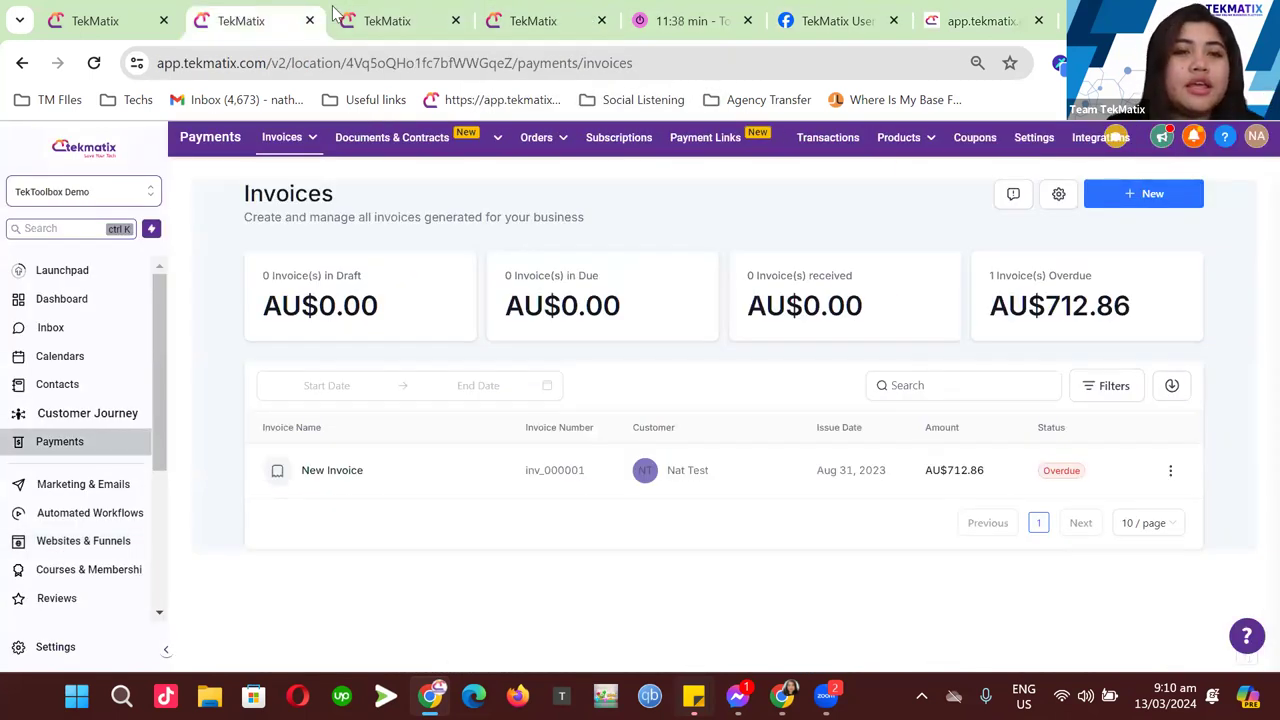
{"action": "left_click", "coordinate": [360, 22]}
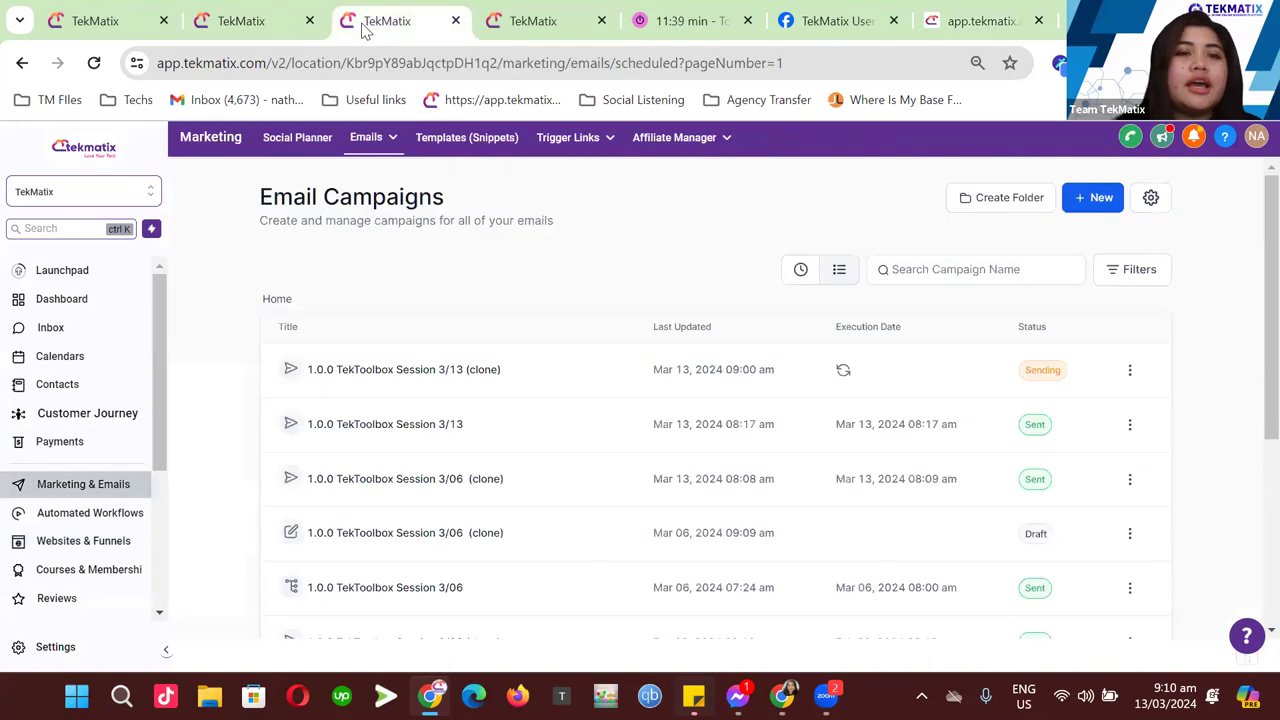
{"action": "left_click", "coordinate": [518, 36]}
{"action": "left_click_drag", "start_coordinate": [86, 18], "coordinate": [428, 20]}
{"action": "left_click", "coordinate": [250, 20]}
{"action": "left_click", "coordinate": [110, 20]}
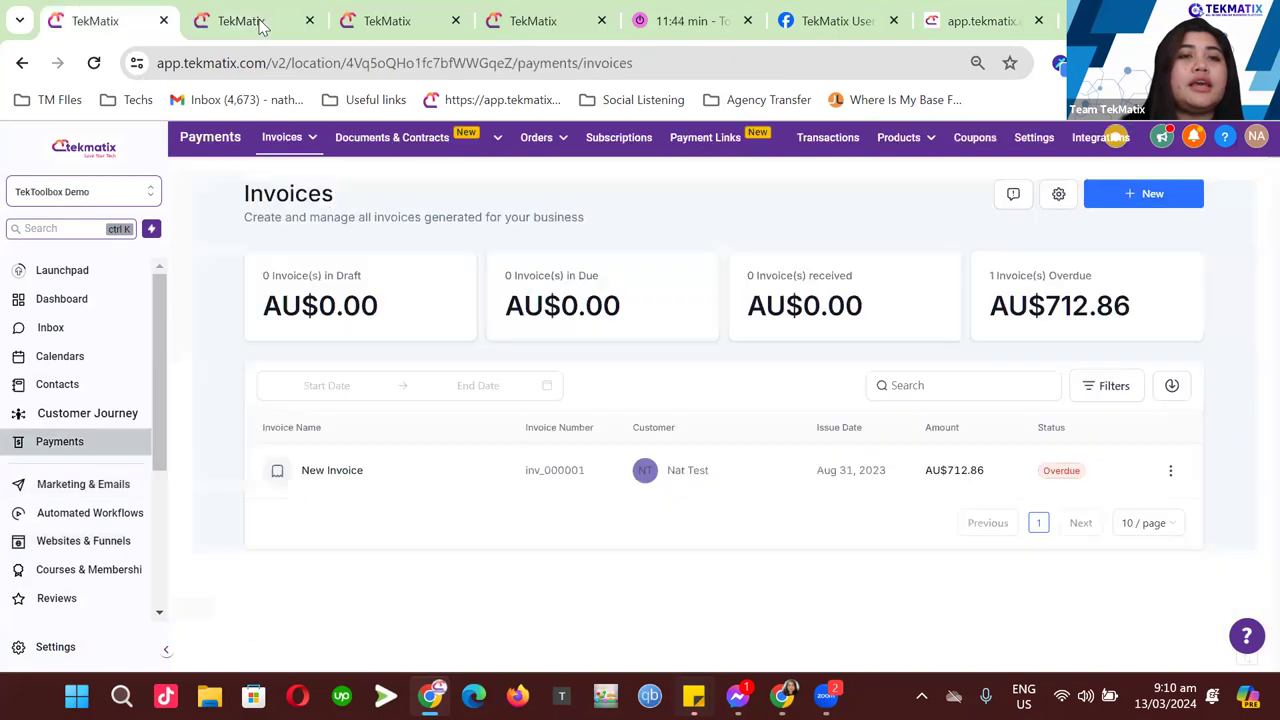
{"action": "left_click", "coordinate": [250, 20]}
{"action": "left_click_drag", "start_coordinate": [95, 20], "coordinate": [240, 20]}
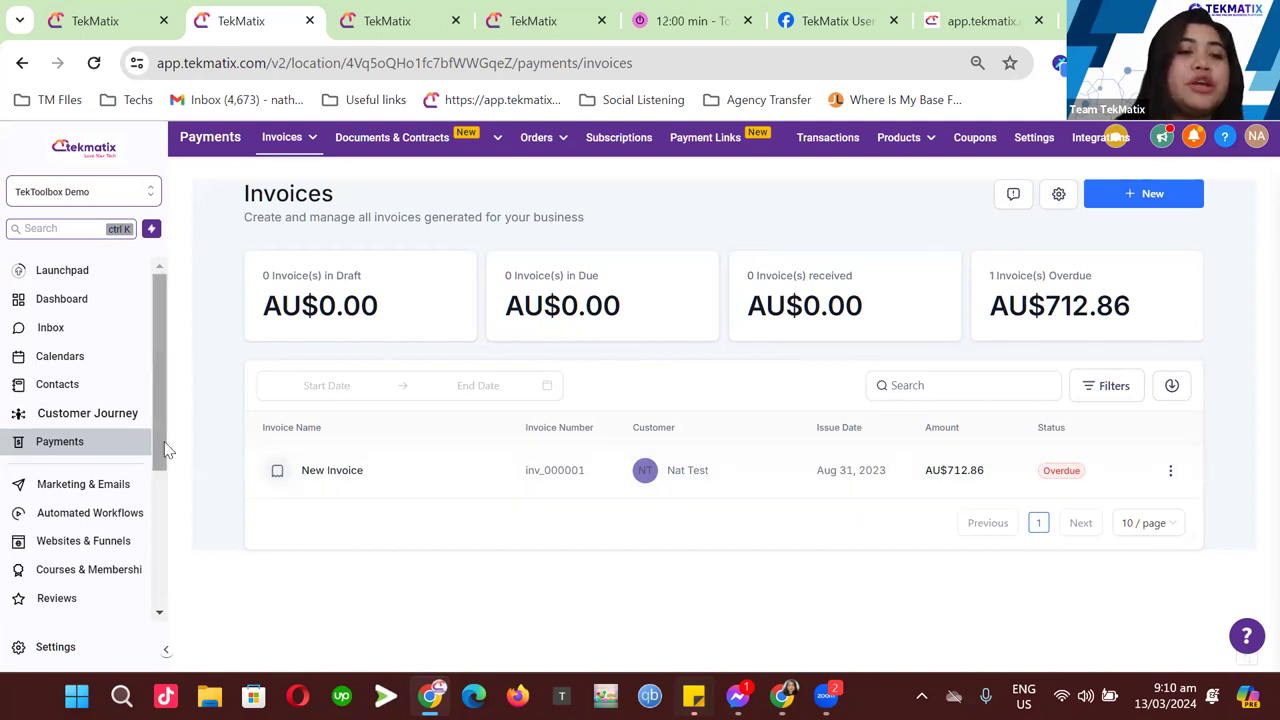
- Open the Products list in Payments and look through the existing products
{"action": "mouse_move", "coordinate": [906, 142]}
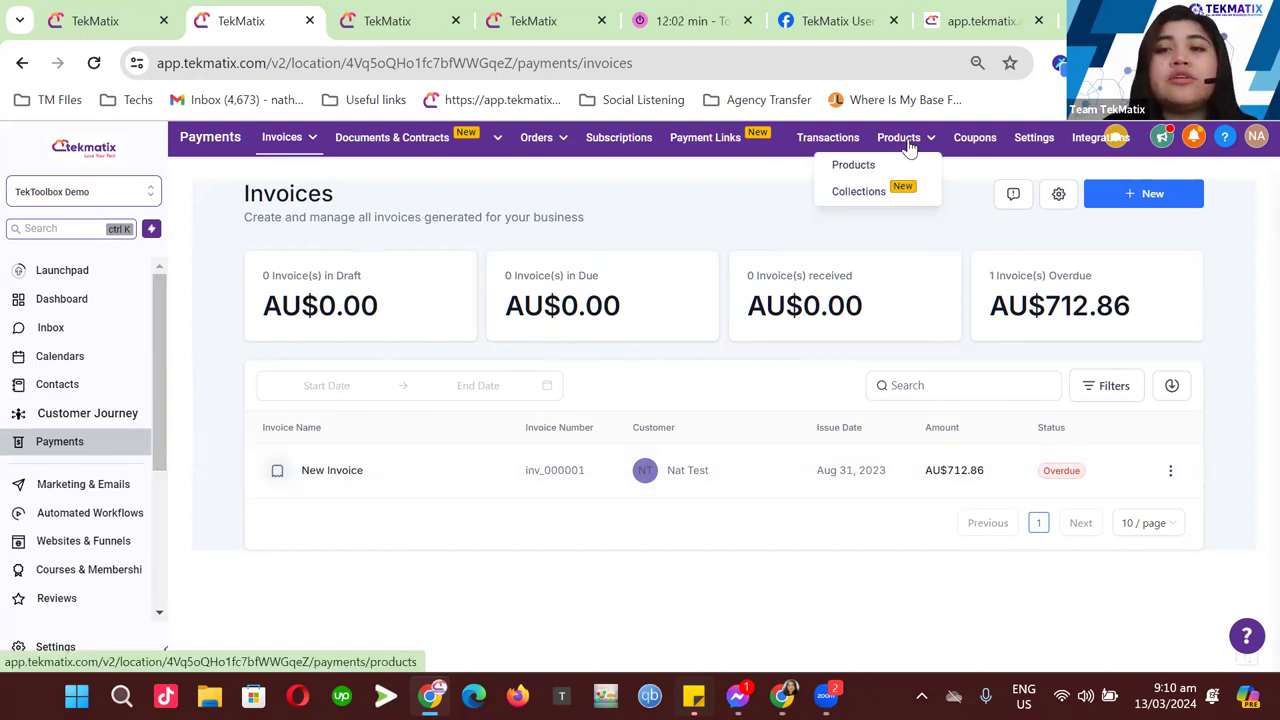
{"action": "left_click", "coordinate": [853, 166]}
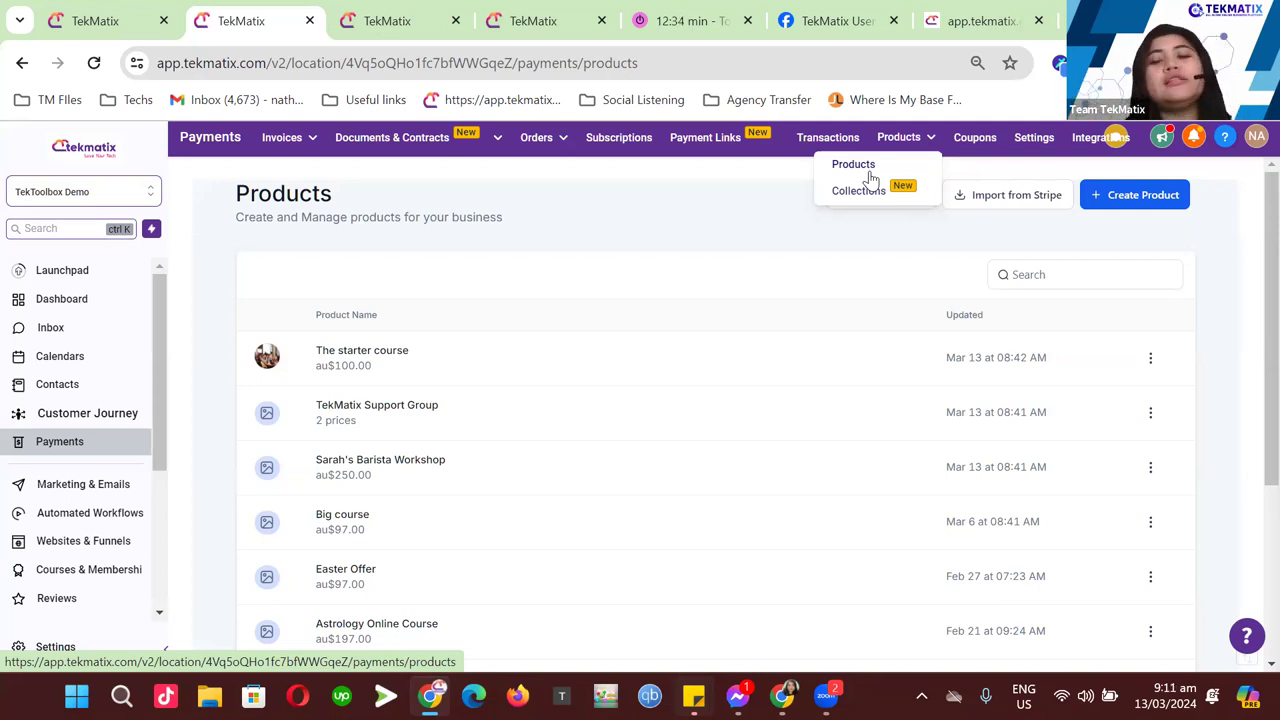
{"action": "left_click", "coordinate": [869, 172]}
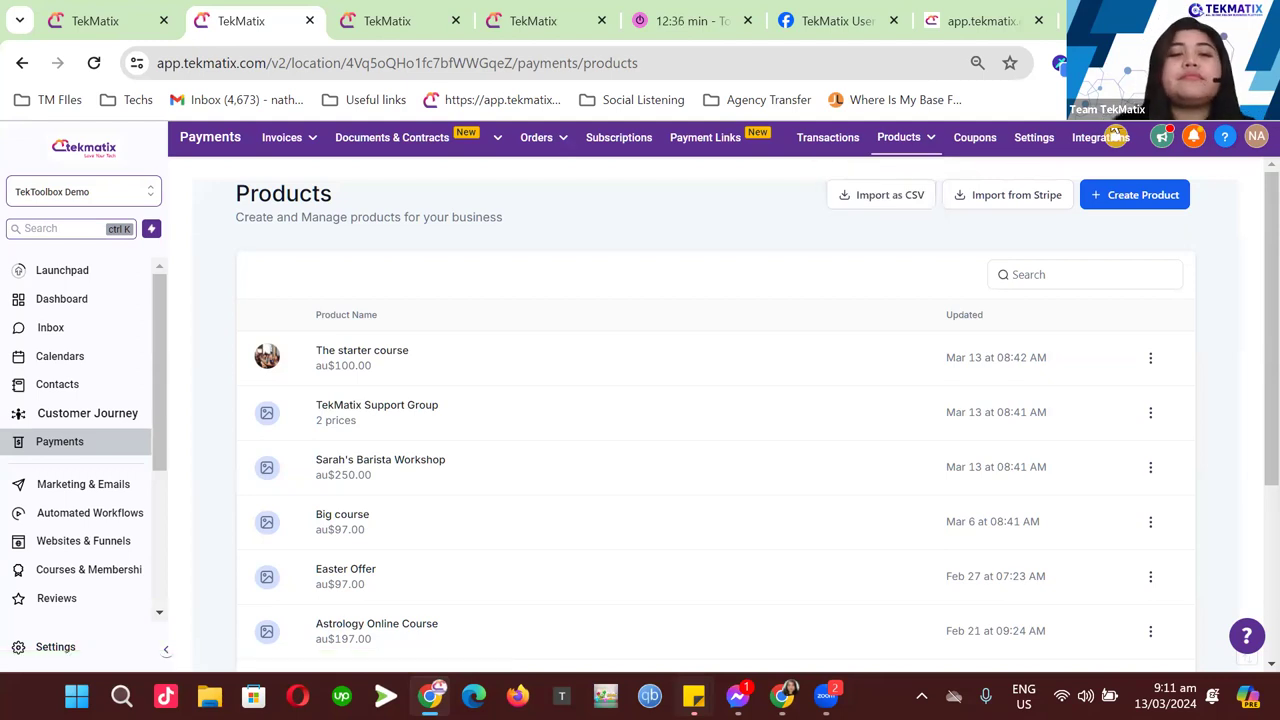
{"action": "scroll", "coordinate": [757, 397], "scroll_direction": "down", "scroll_amount": 2}
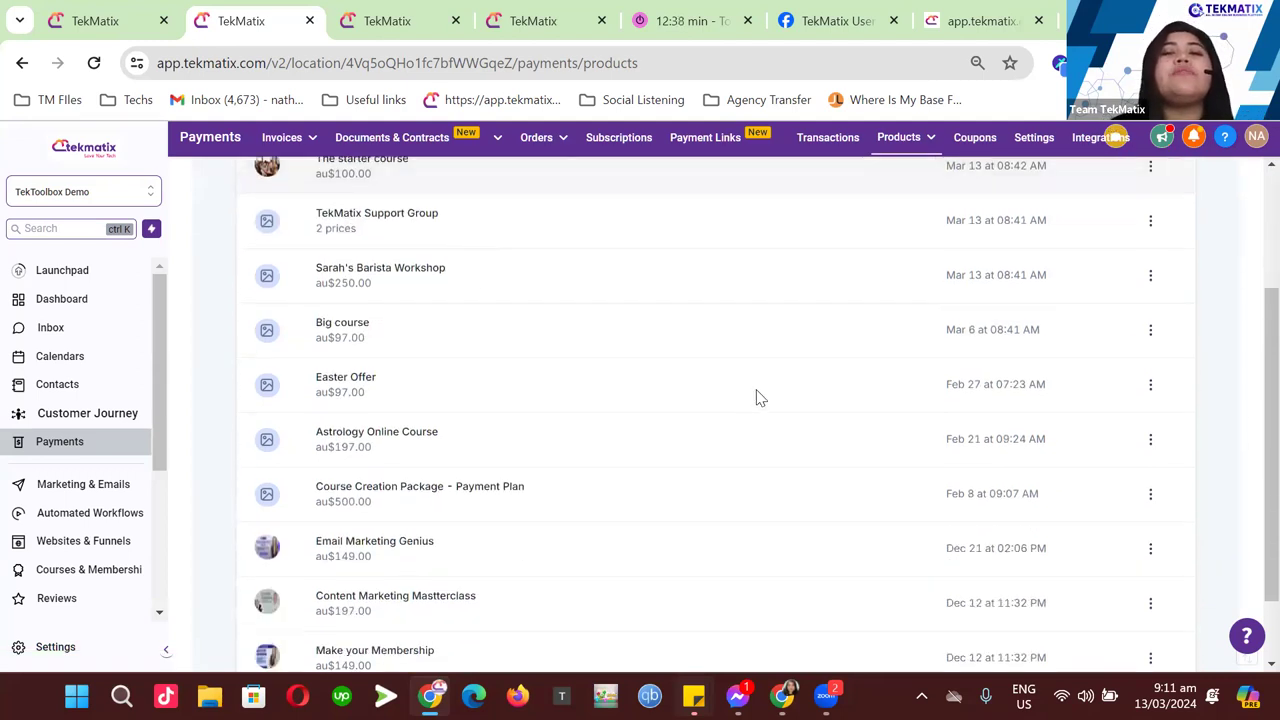
{"action": "scroll", "coordinate": [757, 397], "scroll_direction": "up", "scroll_amount": 2}
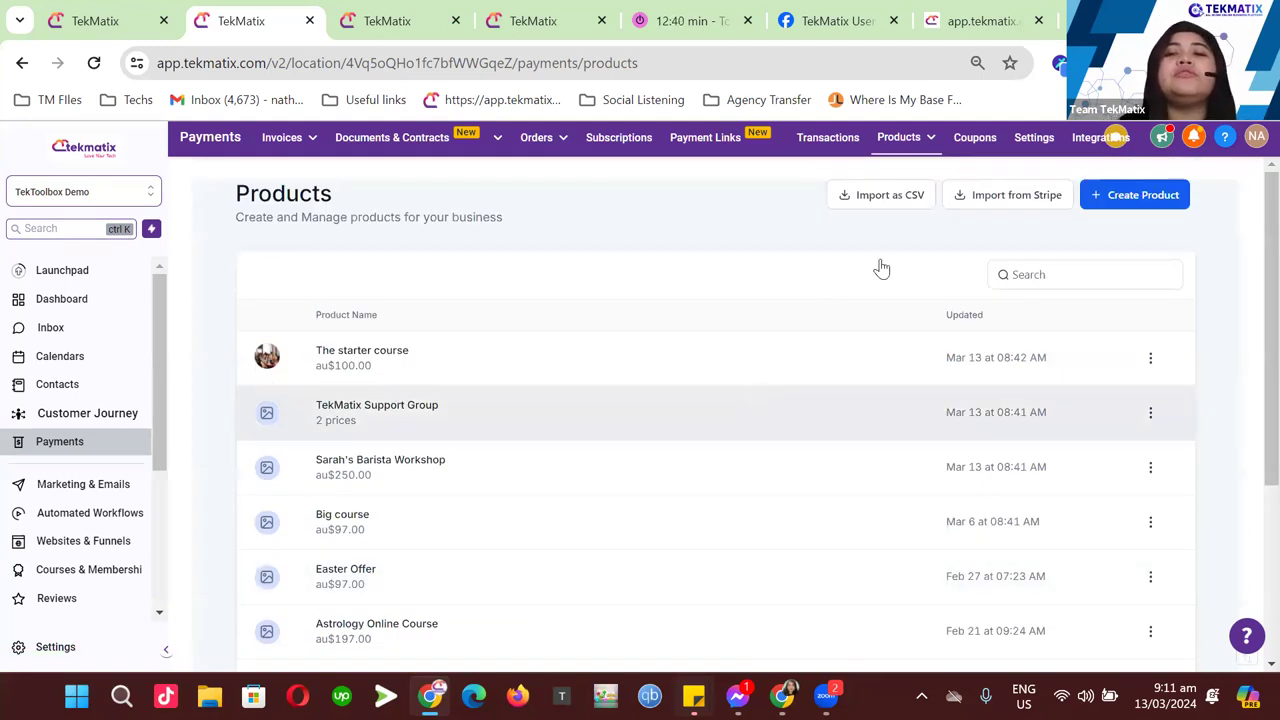
- Inspect the options for importing products from Stripe and by CSV, leaving both without importing anything
{"action": "left_click", "coordinate": [1008, 199]}
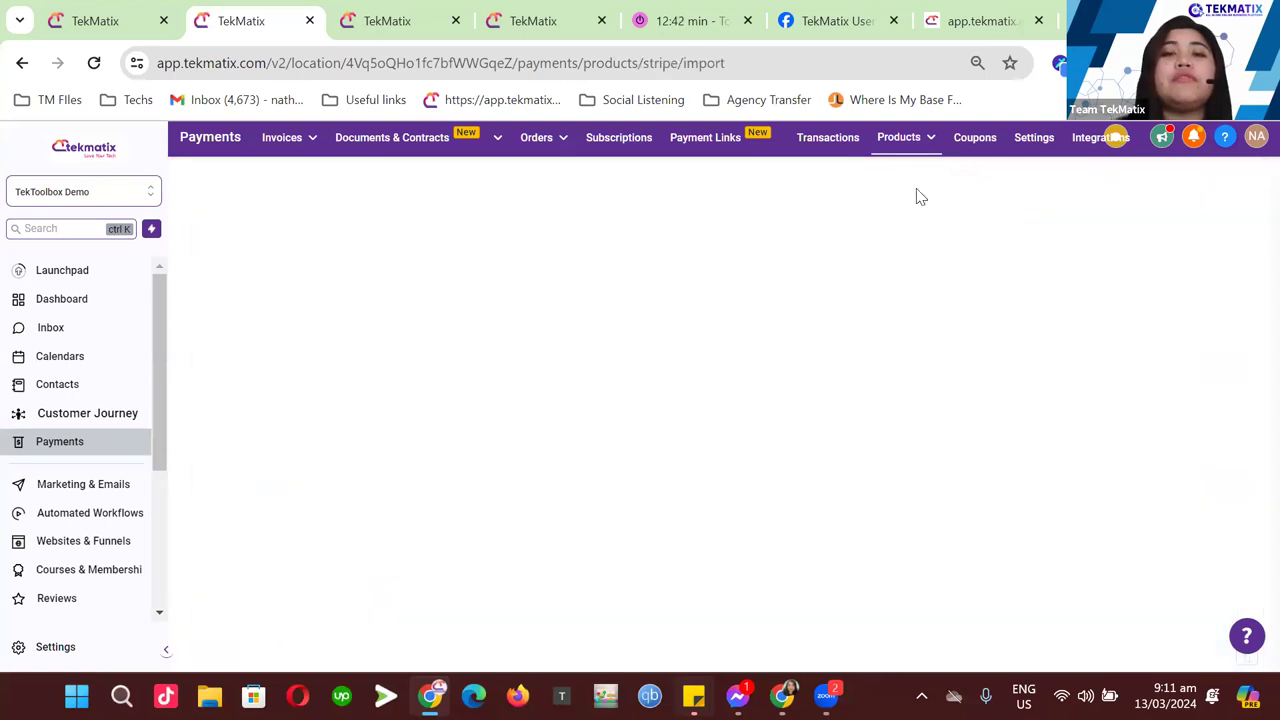
{"action": "left_click", "coordinate": [227, 214]}
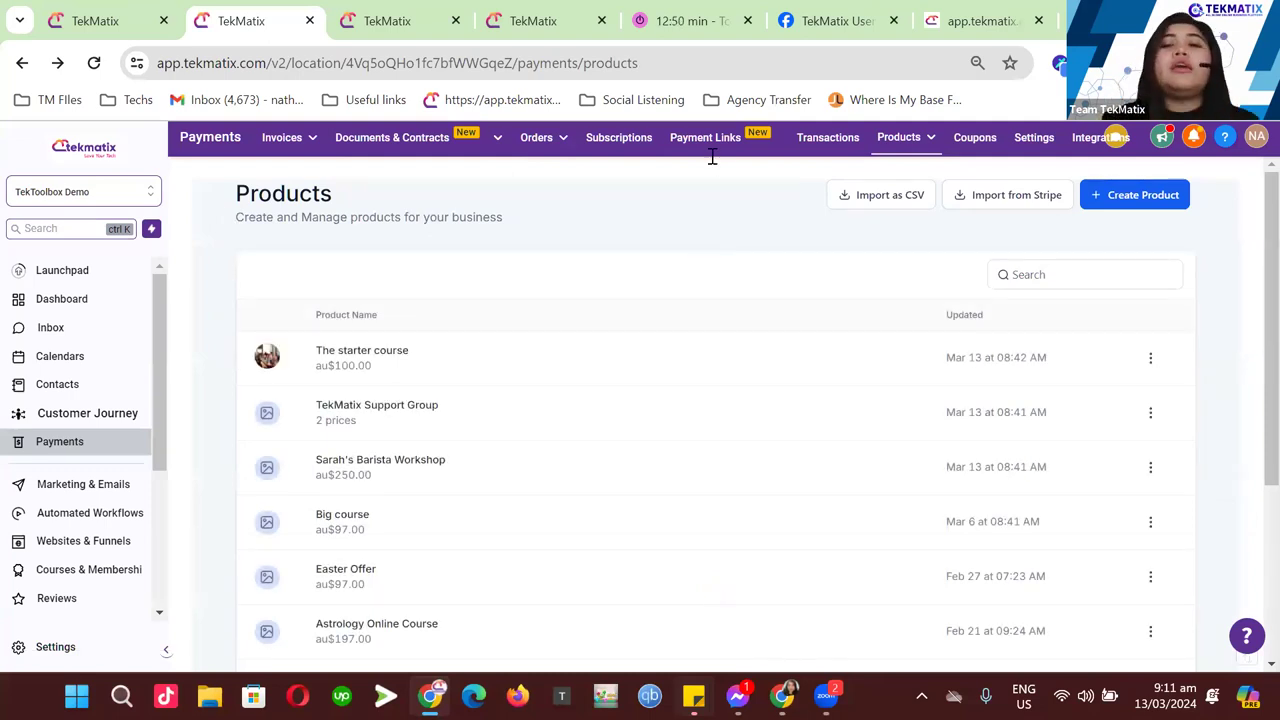
{"action": "left_click", "coordinate": [901, 199]}
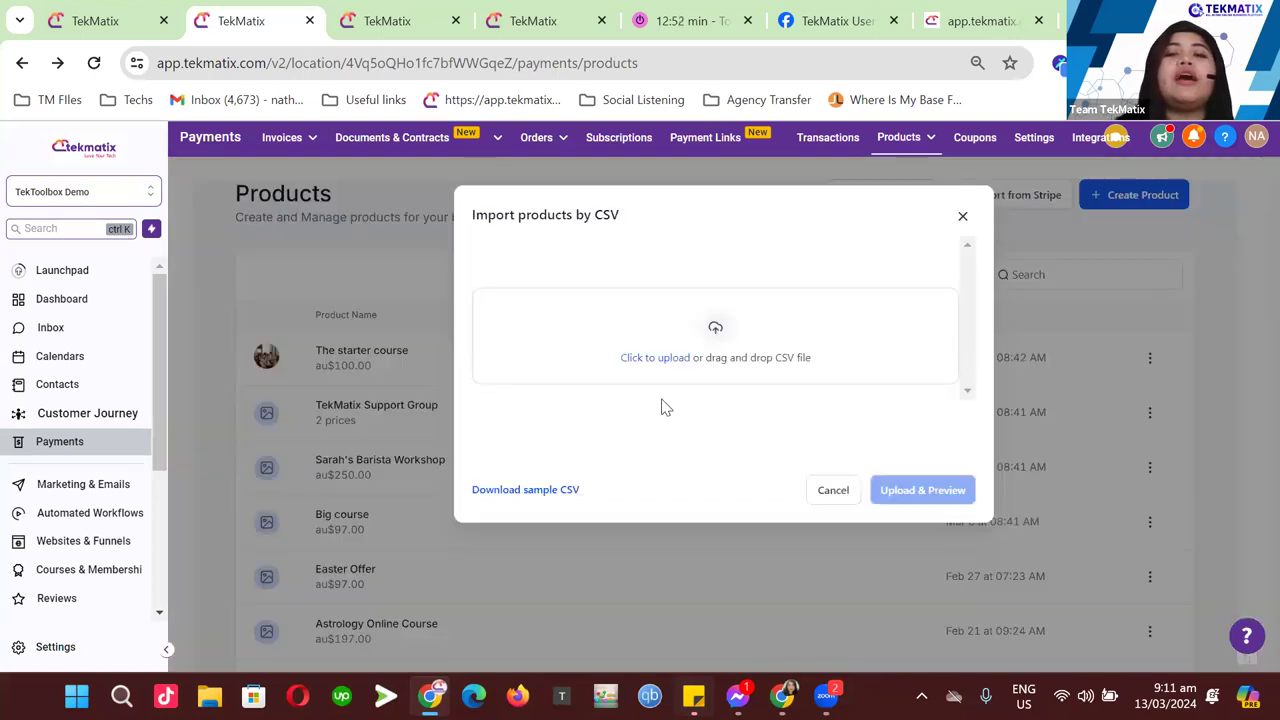
{"action": "left_click", "coordinate": [964, 217]}
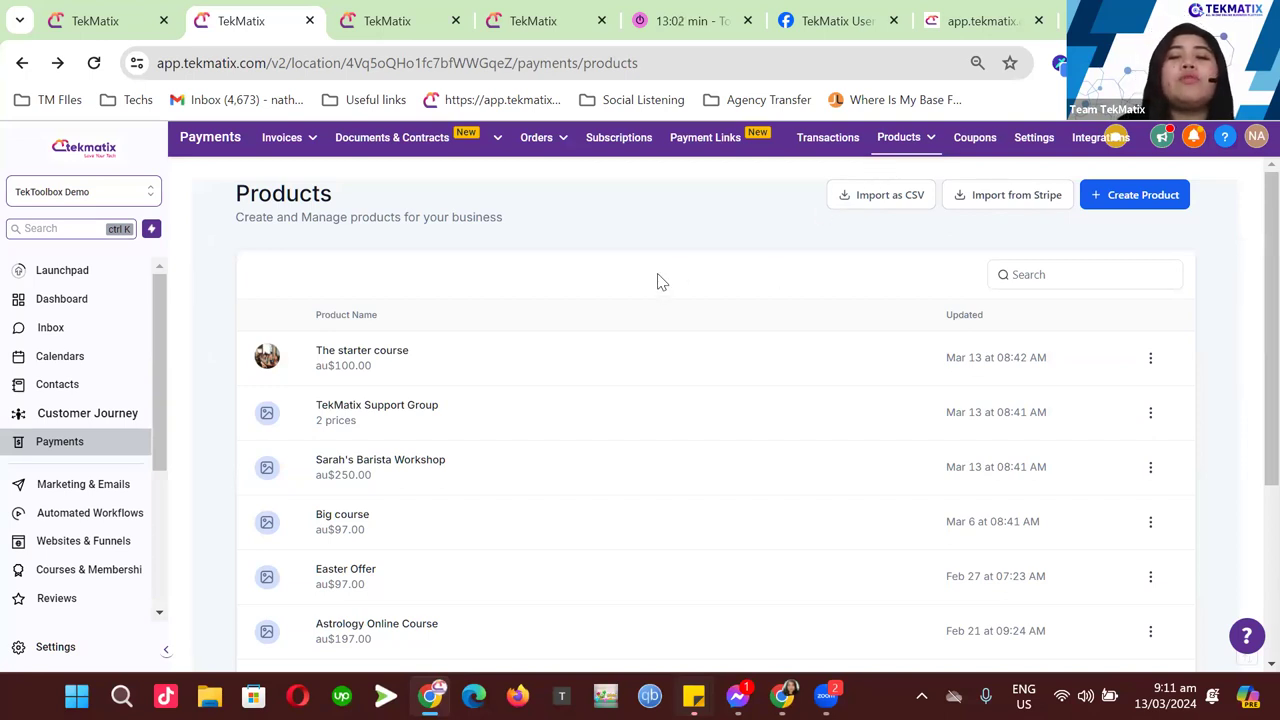
- Start creating a new product and look over the sections of its form
{"action": "left_click", "coordinate": [1152, 203]}
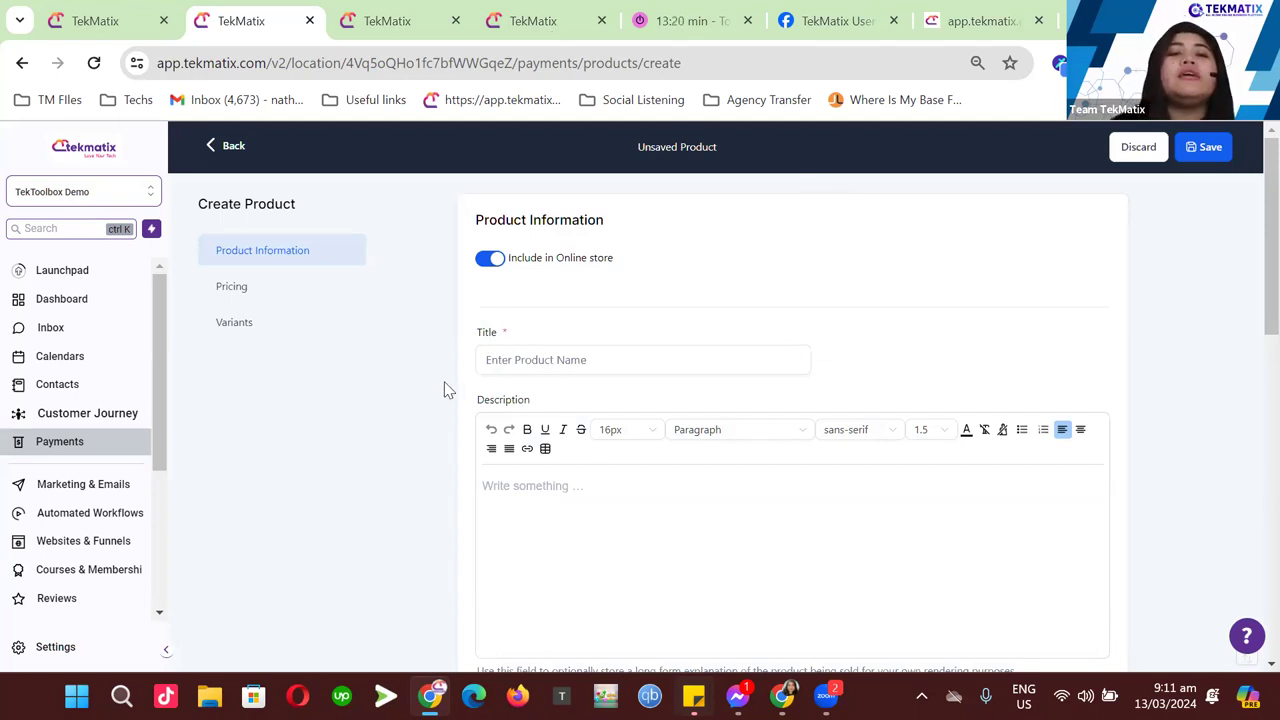
{"action": "scroll", "coordinate": [714, 466], "scroll_direction": "down", "scroll_amount": 10}
{"action": "scroll", "coordinate": [730, 480], "scroll_direction": "up", "scroll_amount": 7}
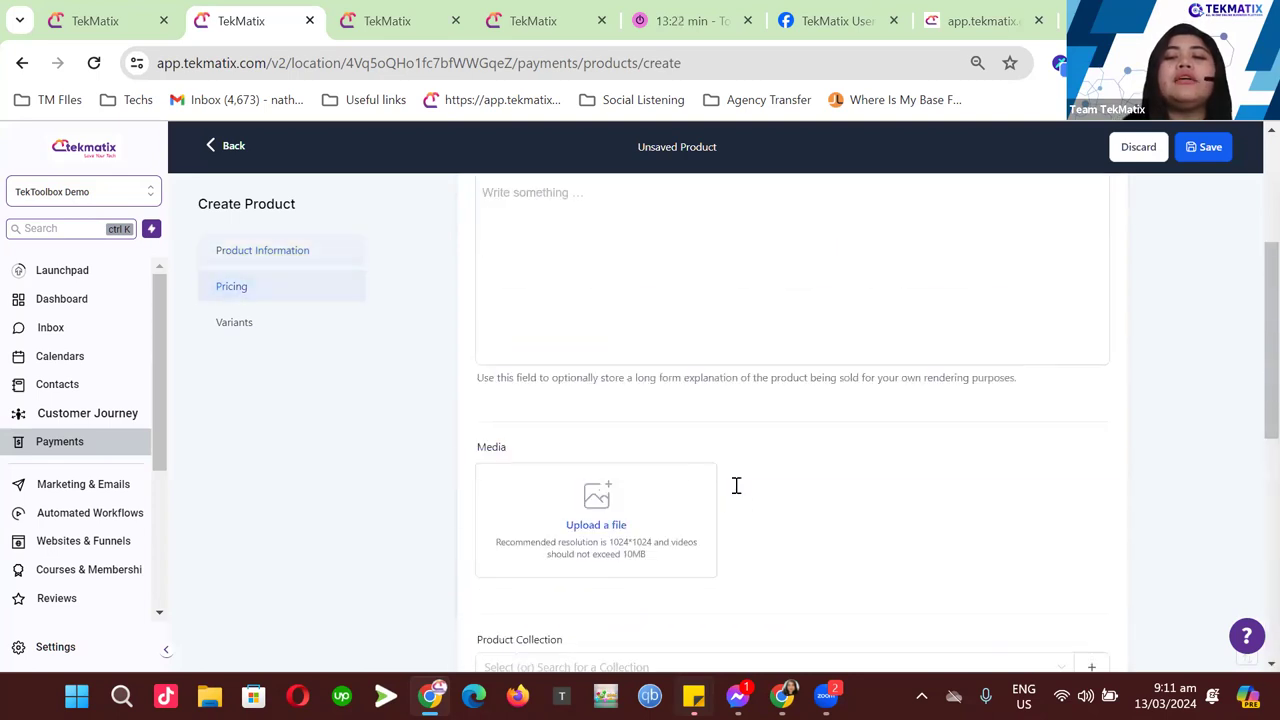
- Check the Include in Online store setting in the new product's information section
{"action": "scroll", "coordinate": [736, 485], "scroll_direction": "up", "scroll_amount": 3}
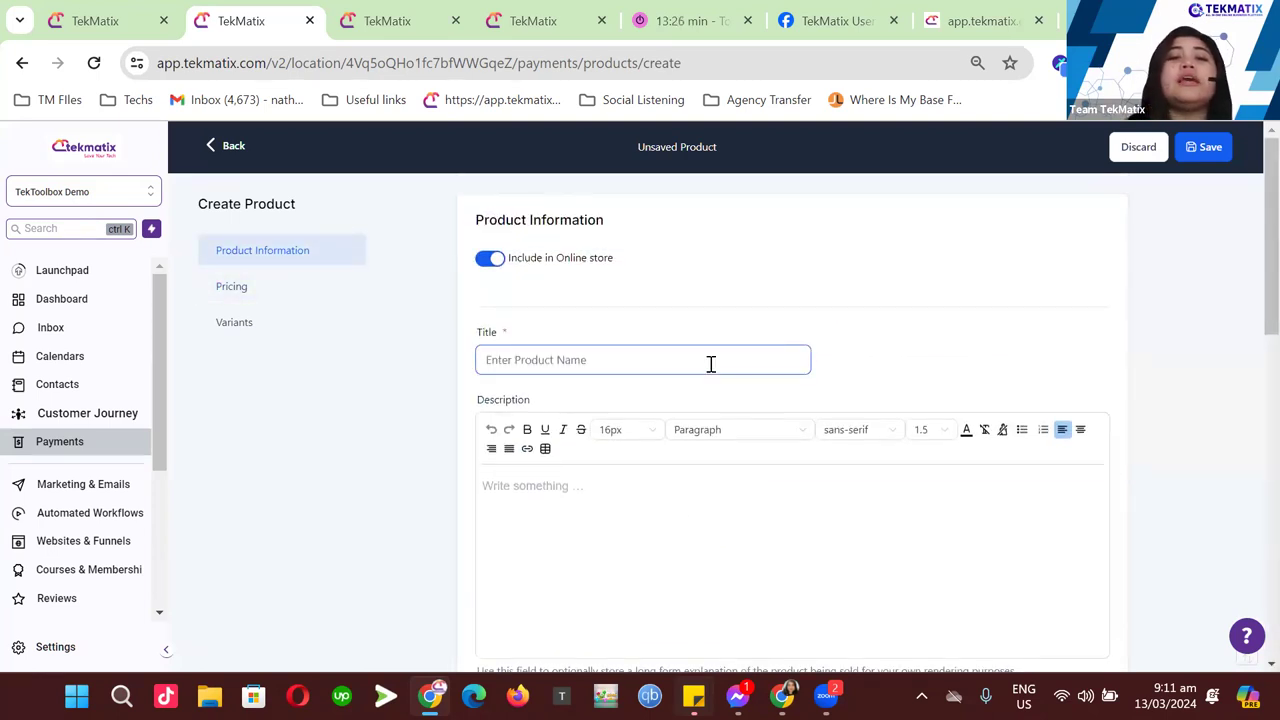
{"action": "left_click_drag", "start_coordinate": [617, 260], "coordinate": [510, 258]}
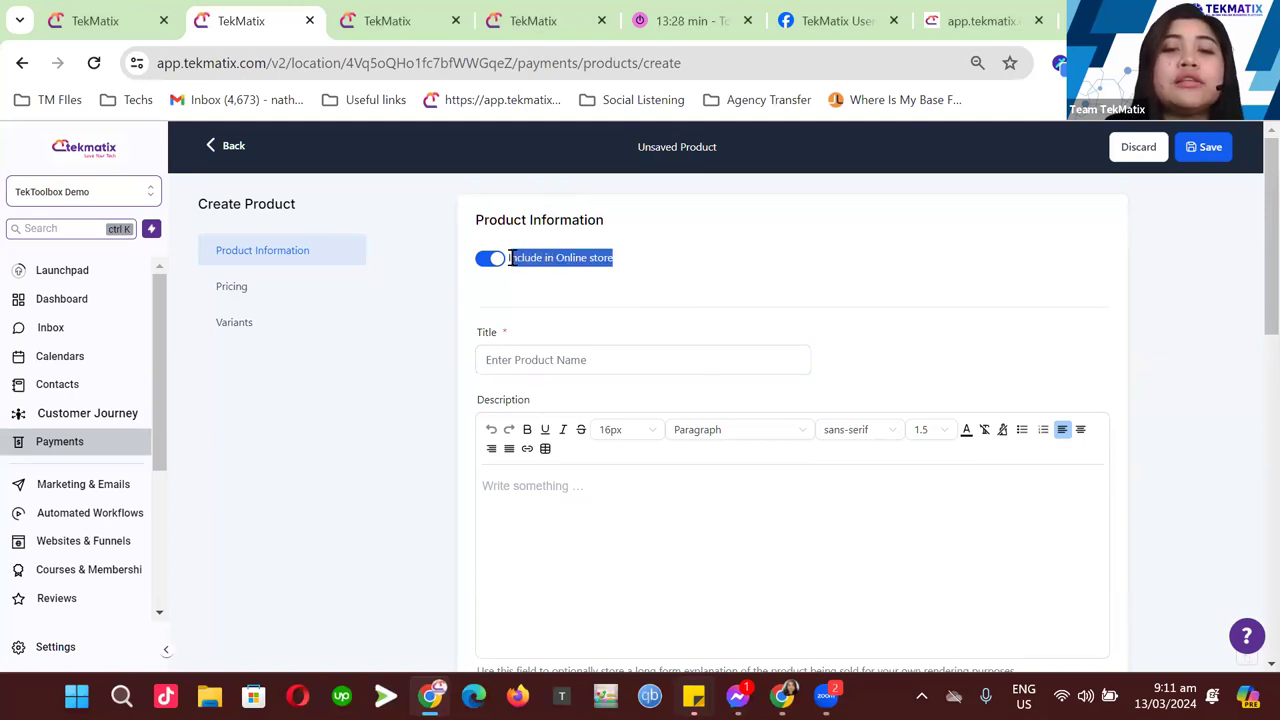
{"action": "left_click", "coordinate": [512, 258]}
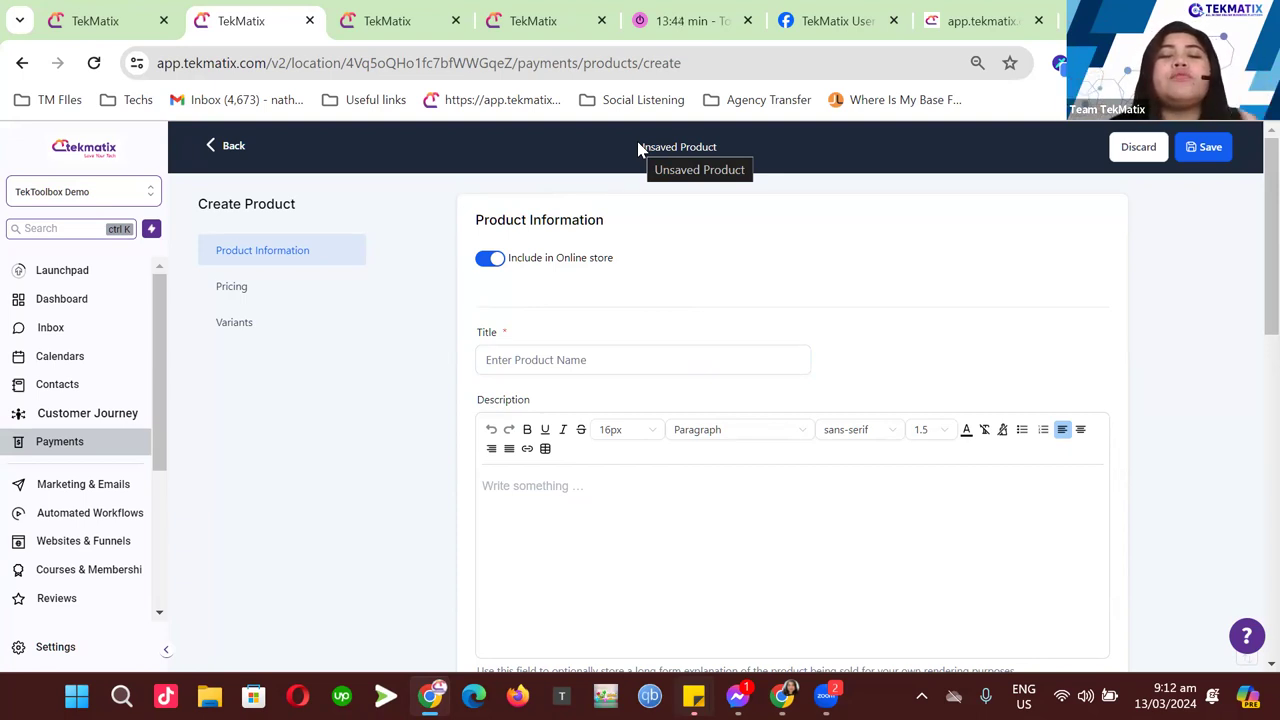
{"action": "left_click_drag", "start_coordinate": [626, 256], "coordinate": [503, 277]}
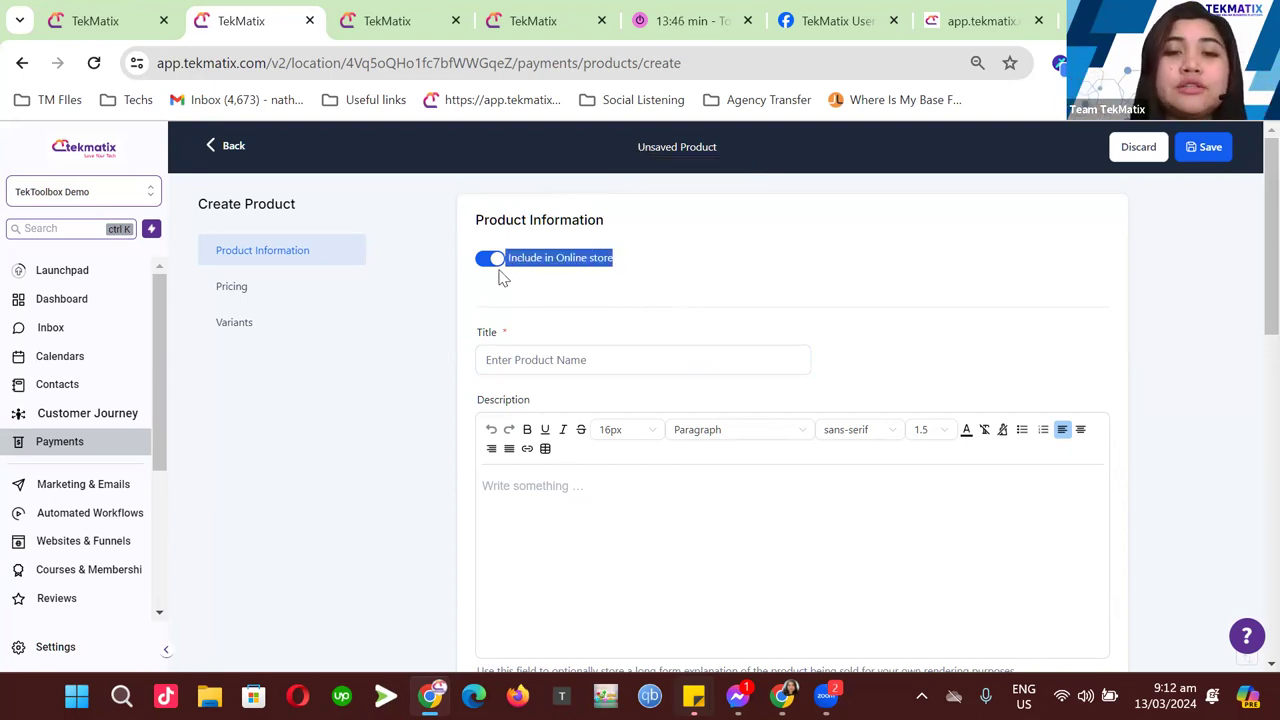
{"action": "left_click", "coordinate": [698, 274]}
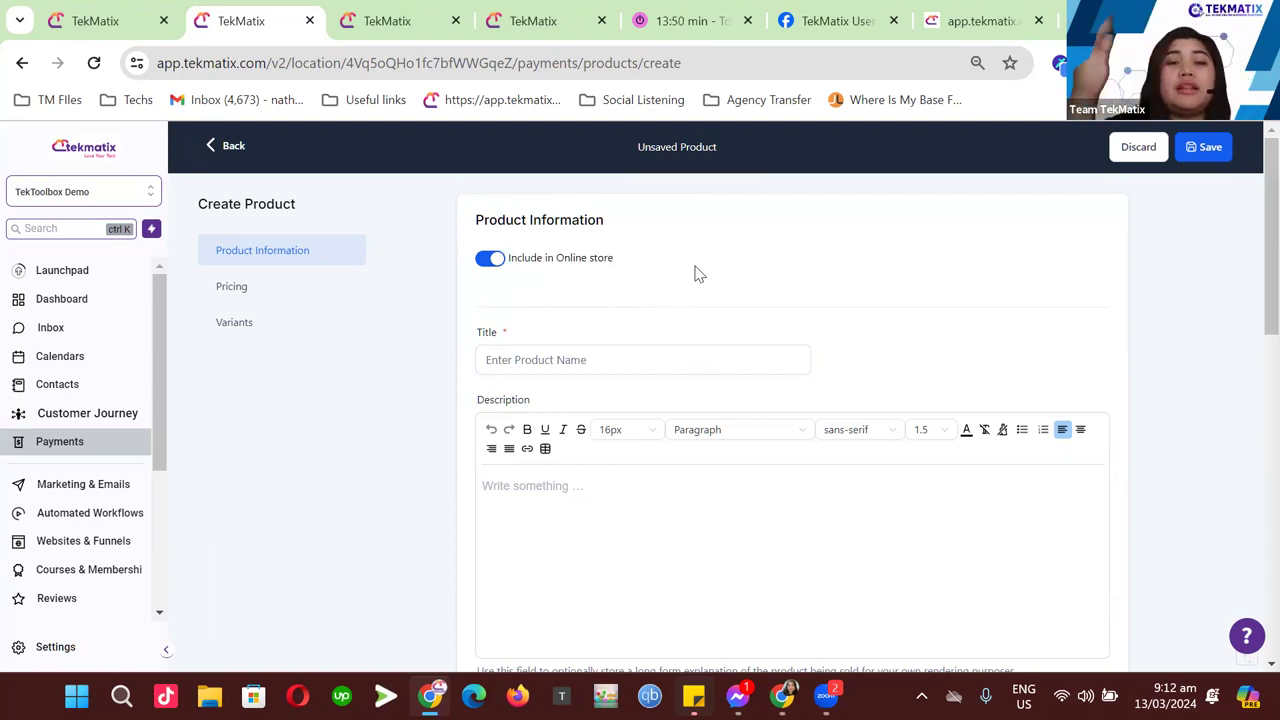
- Title the new product "Magic Tarot Card"
{"action": "left_click", "coordinate": [677, 362]}
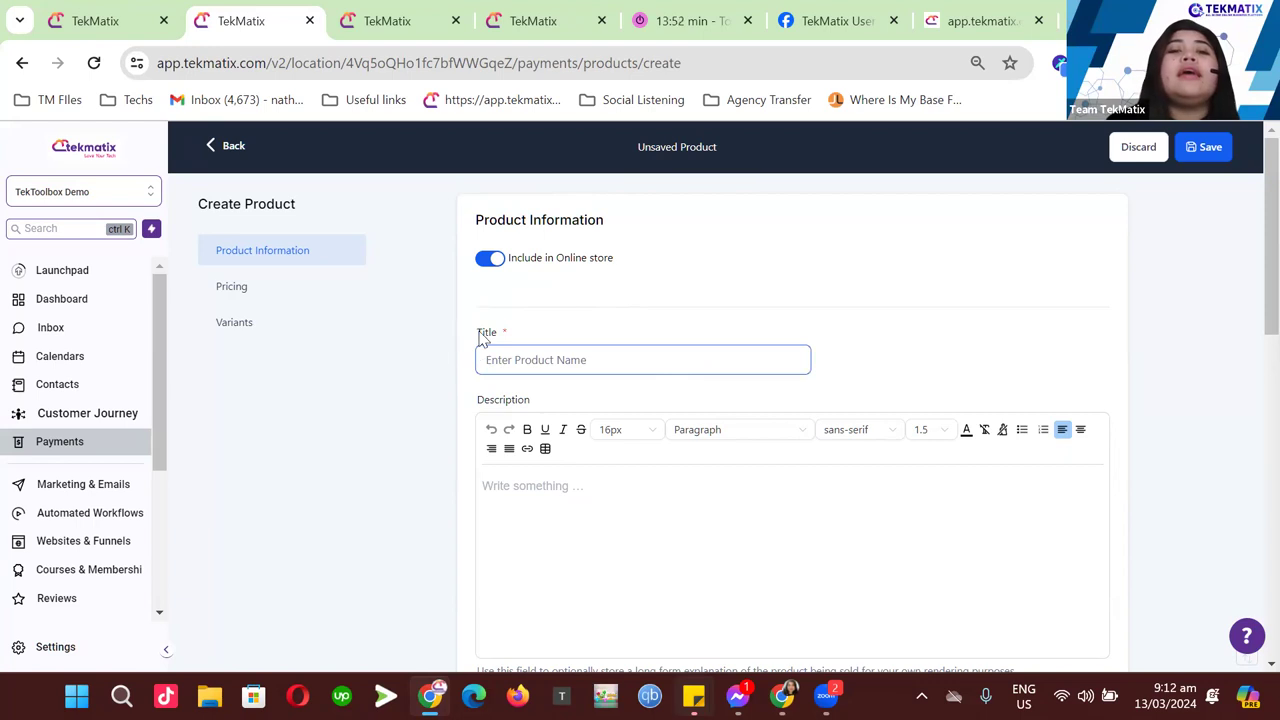
{"action": "left_click_drag", "start_coordinate": [472, 338], "coordinate": [551, 346]}
{"action": "left_click", "coordinate": [523, 360]}
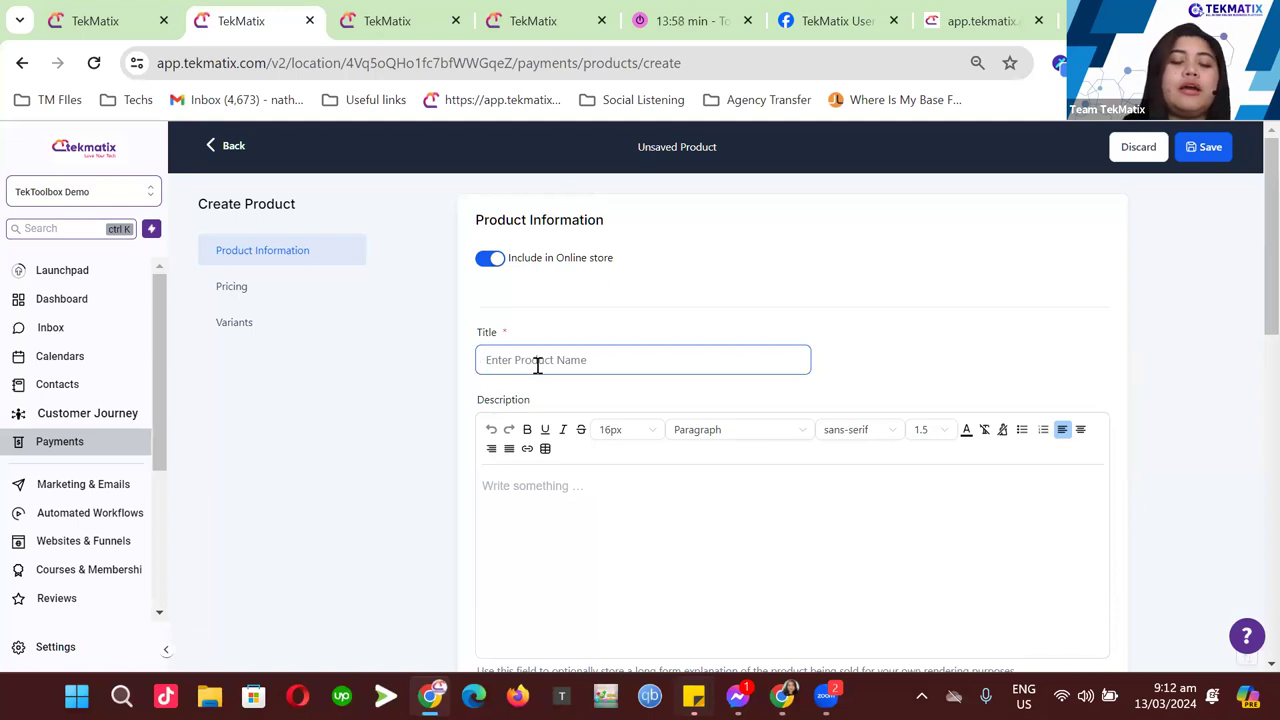
{"action": "type", "text": "Tarot"}
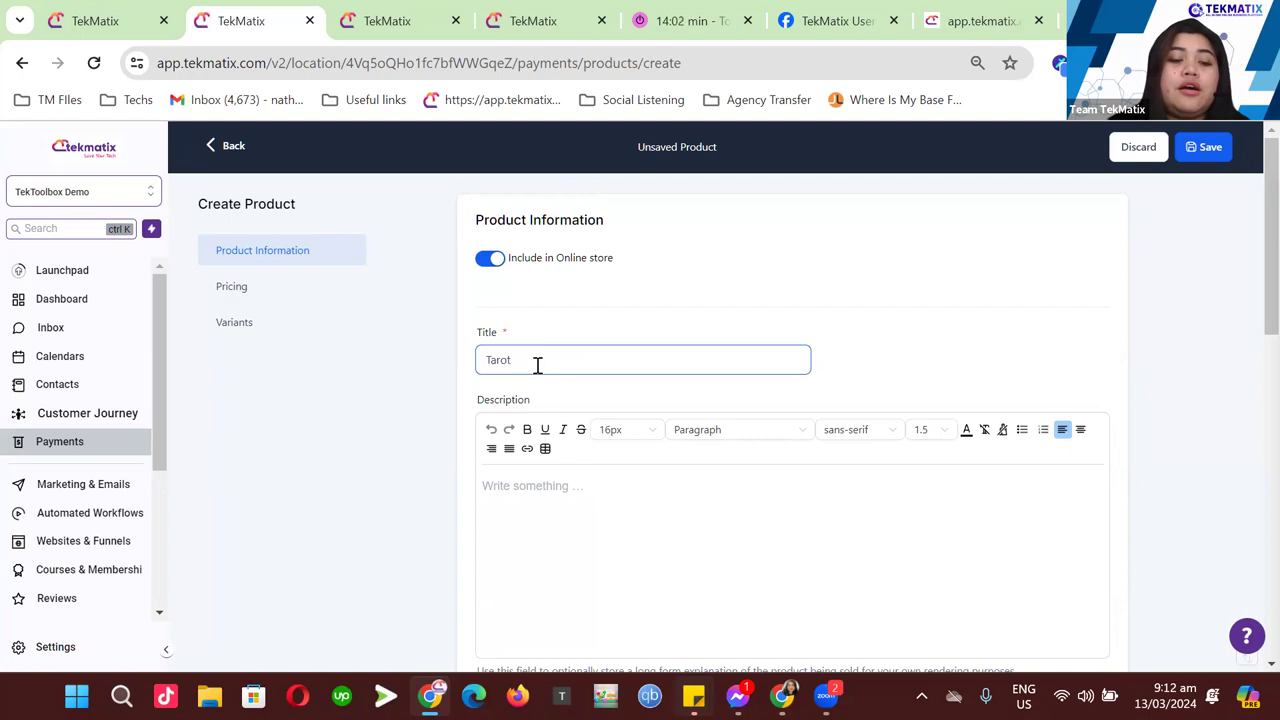
{"action": "key", "text": "ctrl+a"}
{"action": "key", "text": "BackSpace"}
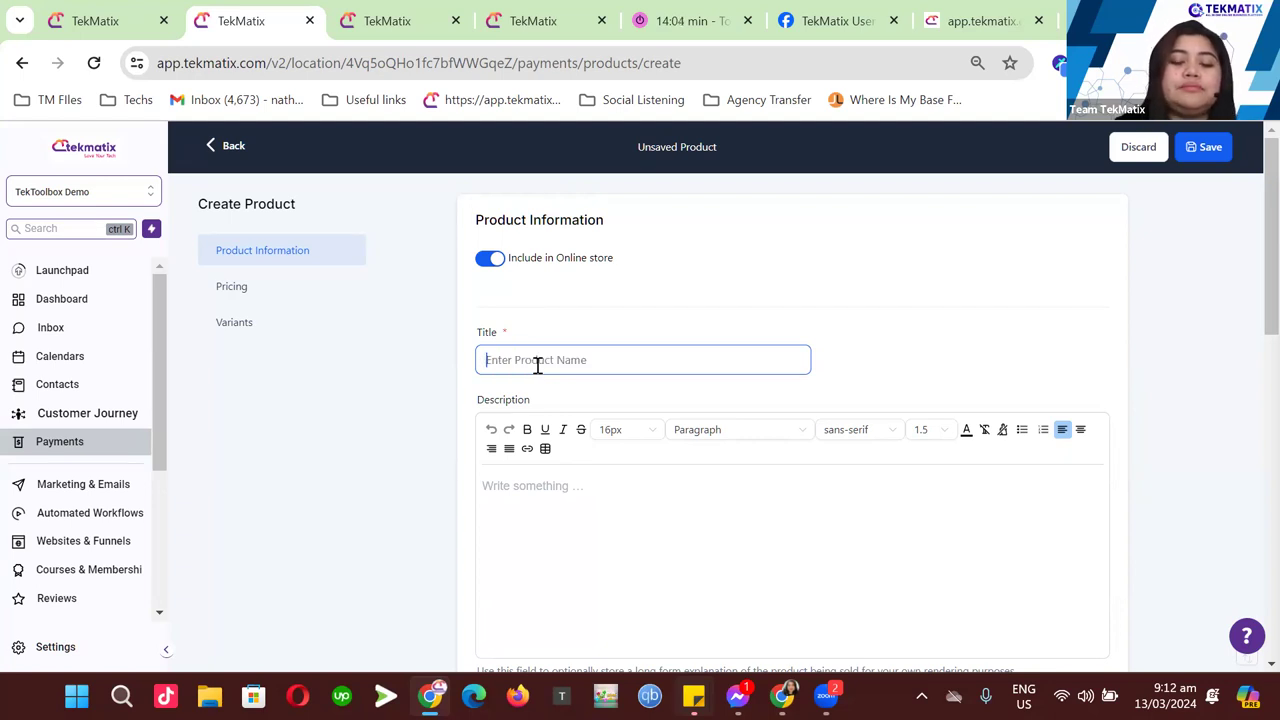
{"action": "type", "text": "Mag"}
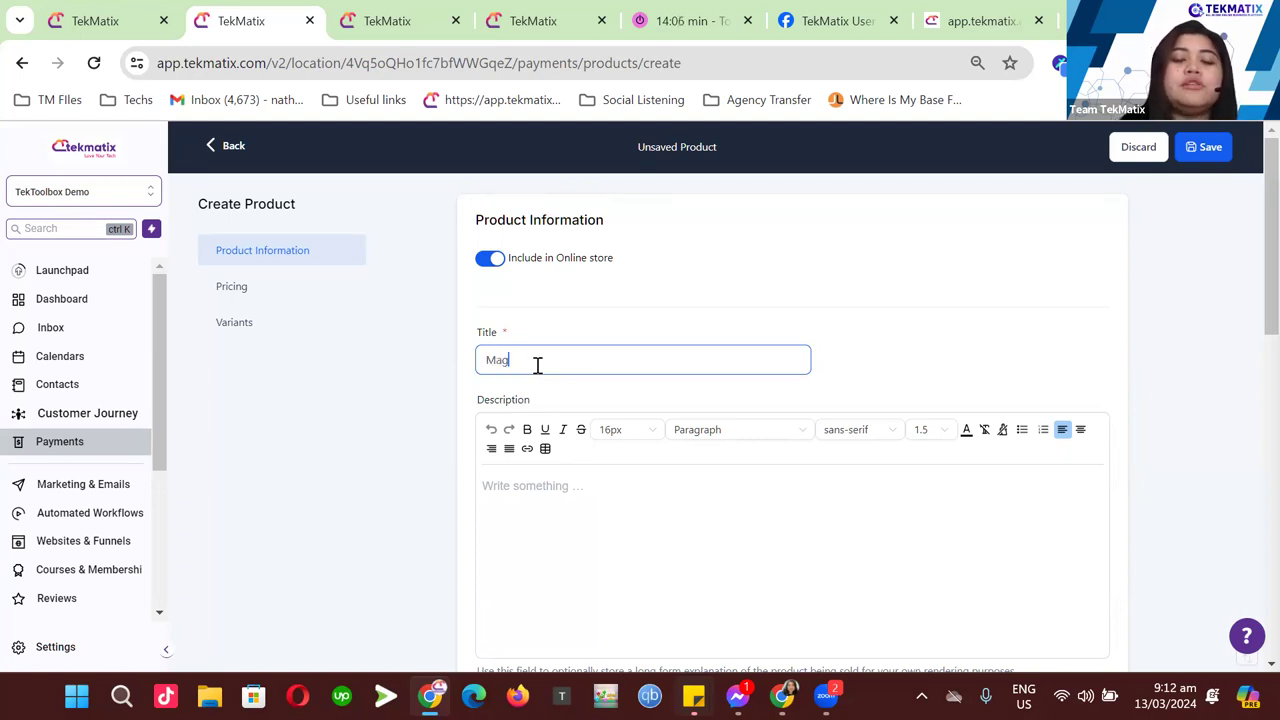
{"action": "type", "text": "ic Ta"}
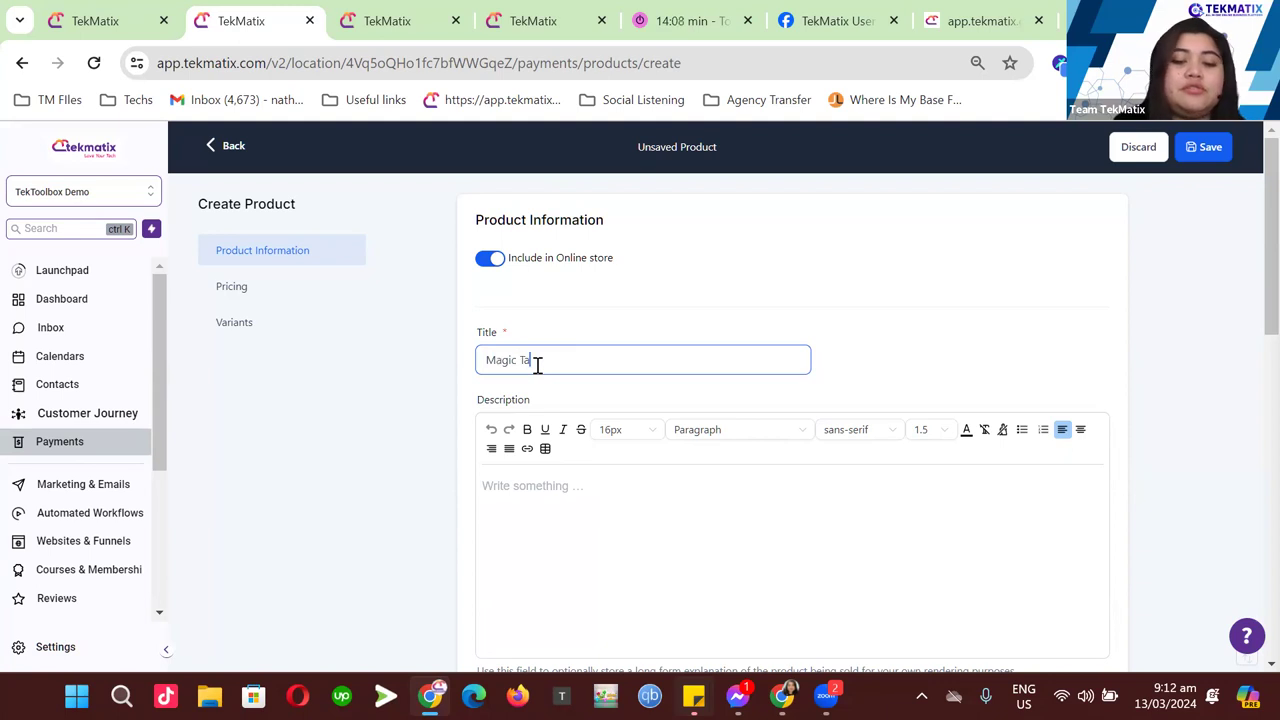
{"action": "type", "text": "rot6 Card"}
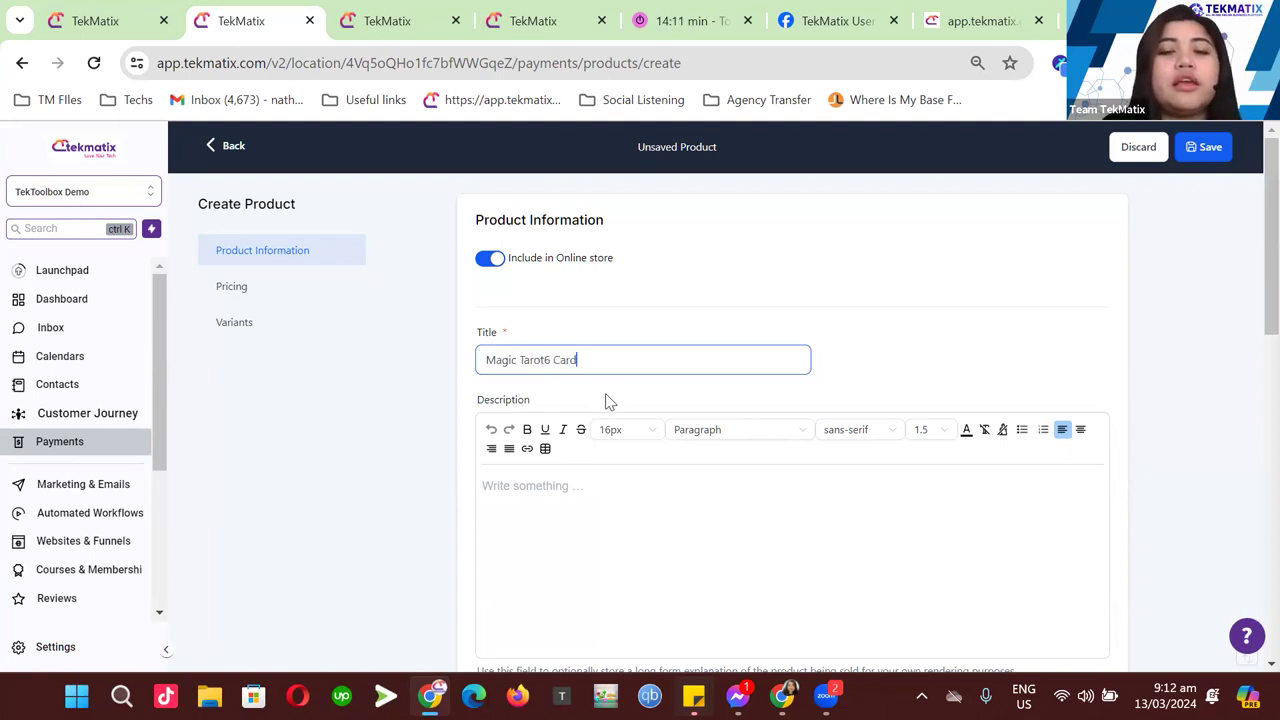
{"action": "scroll", "coordinate": [605, 400], "scroll_direction": "down", "scroll_amount": 1}
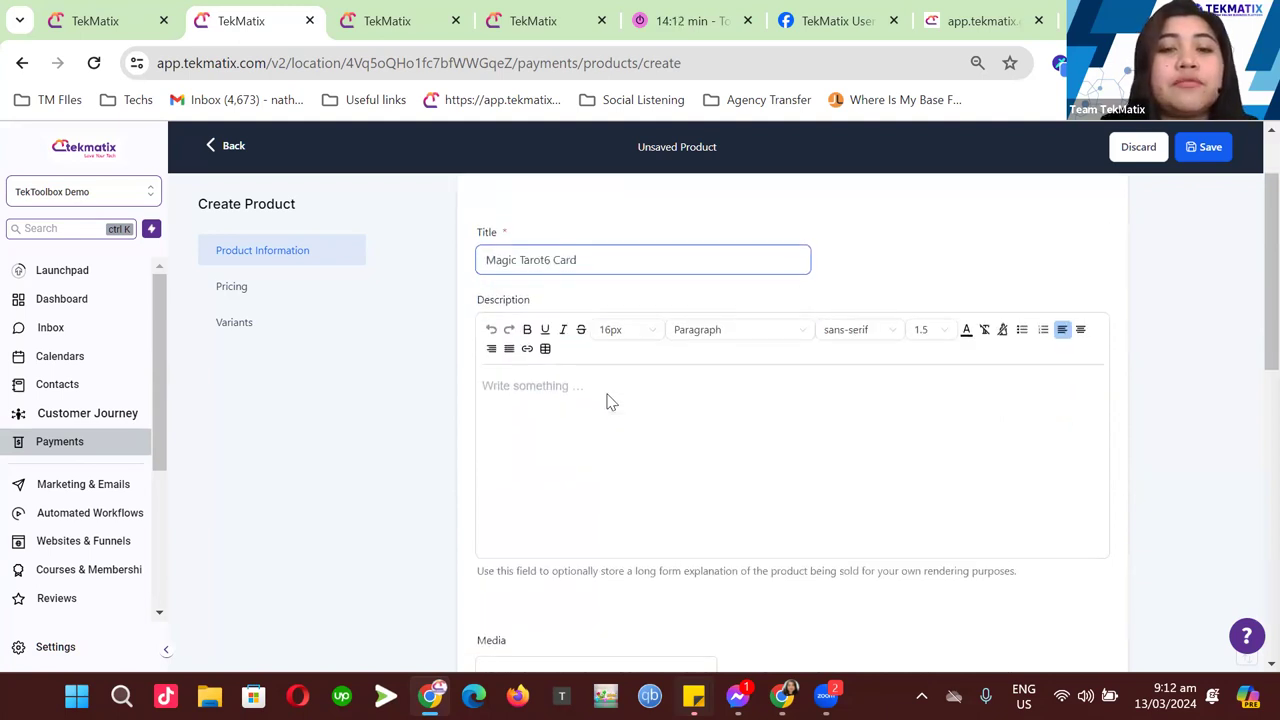
{"action": "left_click", "coordinate": [555, 260]}
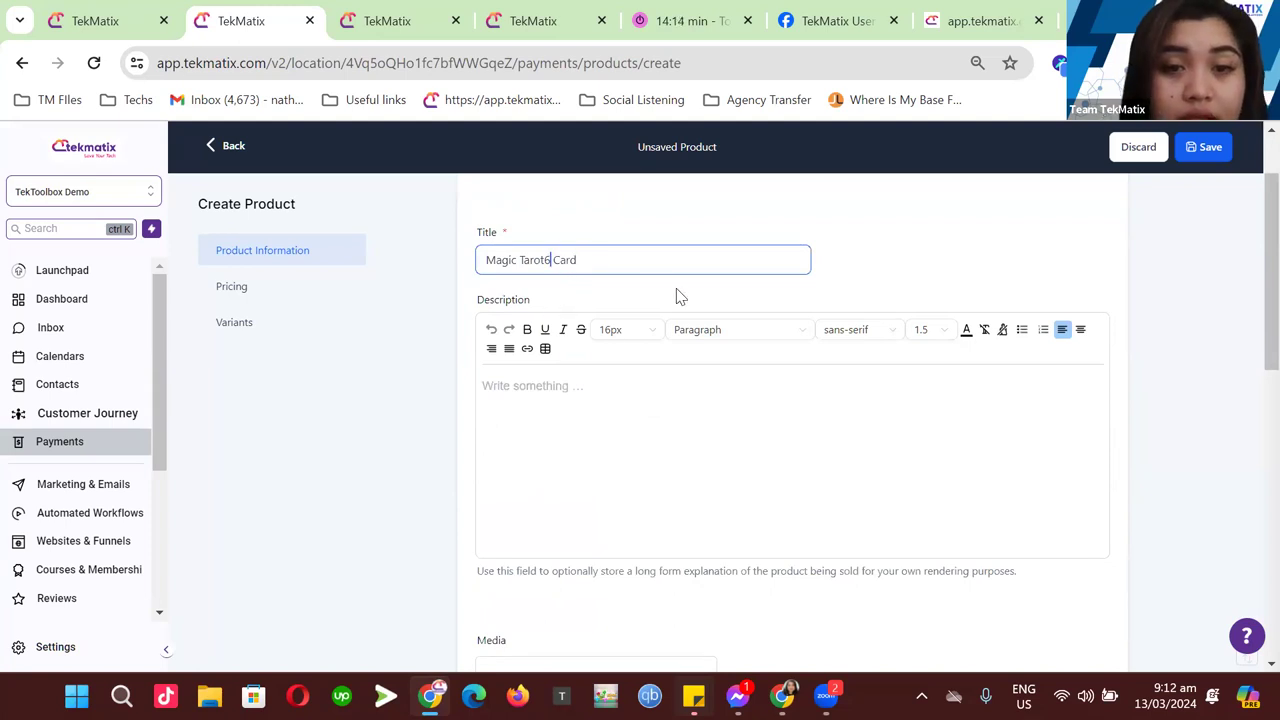
{"action": "key", "text": "BackSpace"}
{"action": "left_click", "coordinate": [684, 415]}
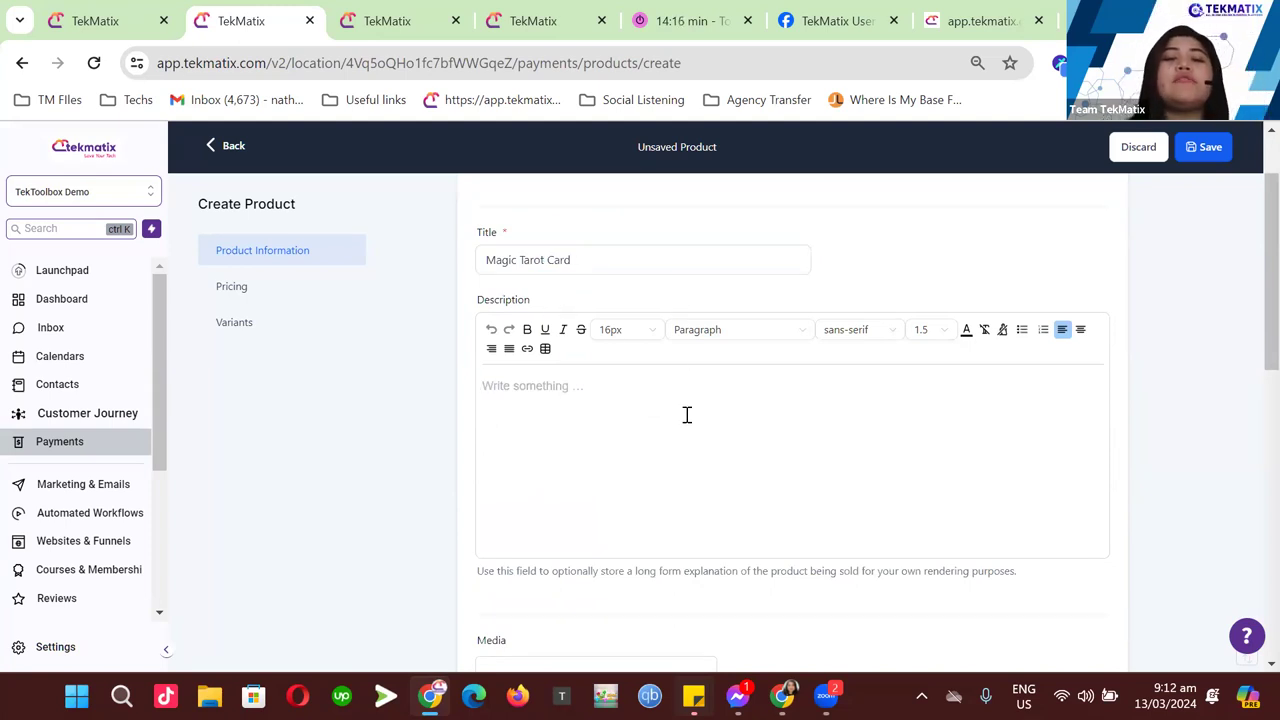
- Search Unsplash for "Tarot card" from the product's media section and add the first photo as the product image
{"action": "scroll", "coordinate": [684, 415], "scroll_direction": "down", "scroll_amount": 3}
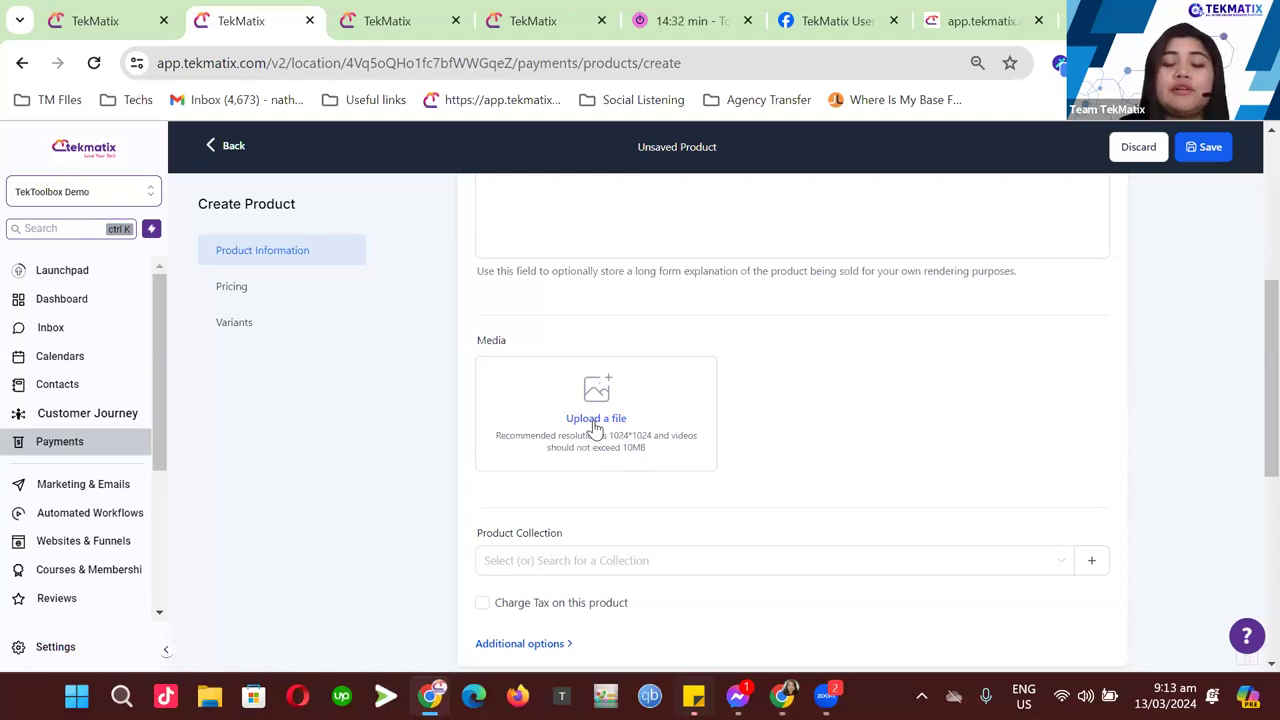
{"action": "left_click", "coordinate": [596, 420]}
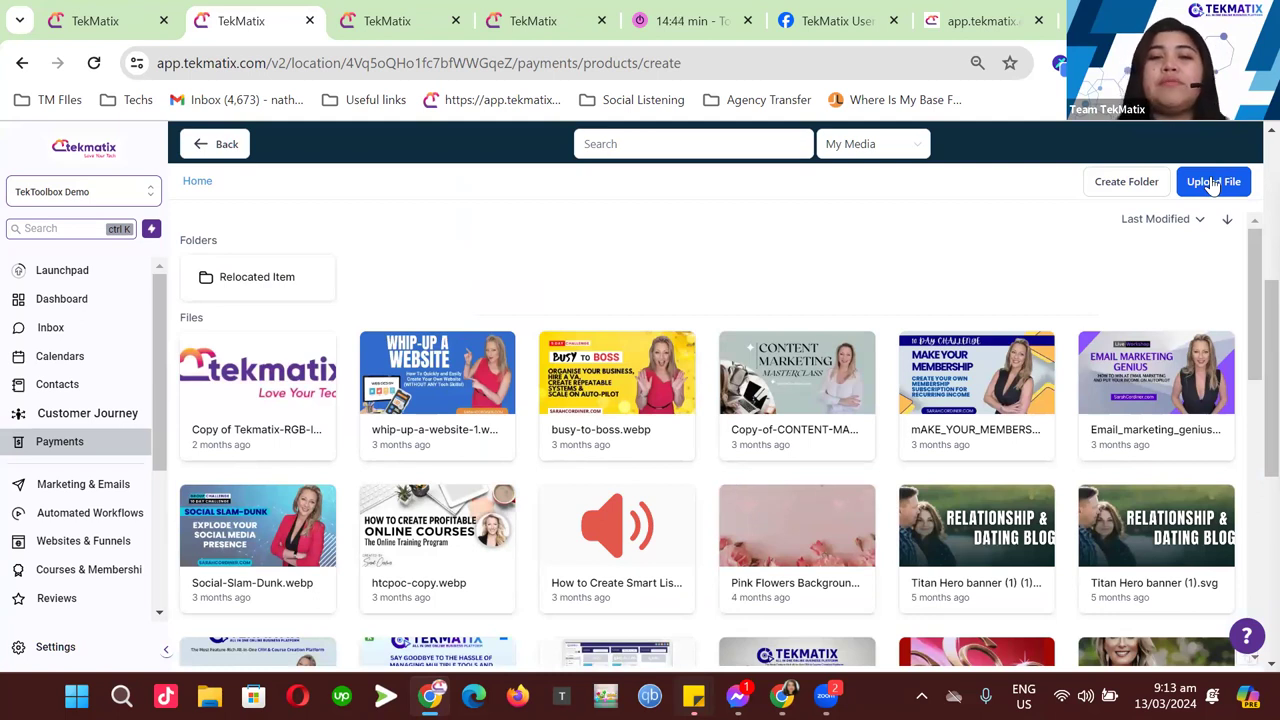
{"action": "left_click", "coordinate": [874, 149]}
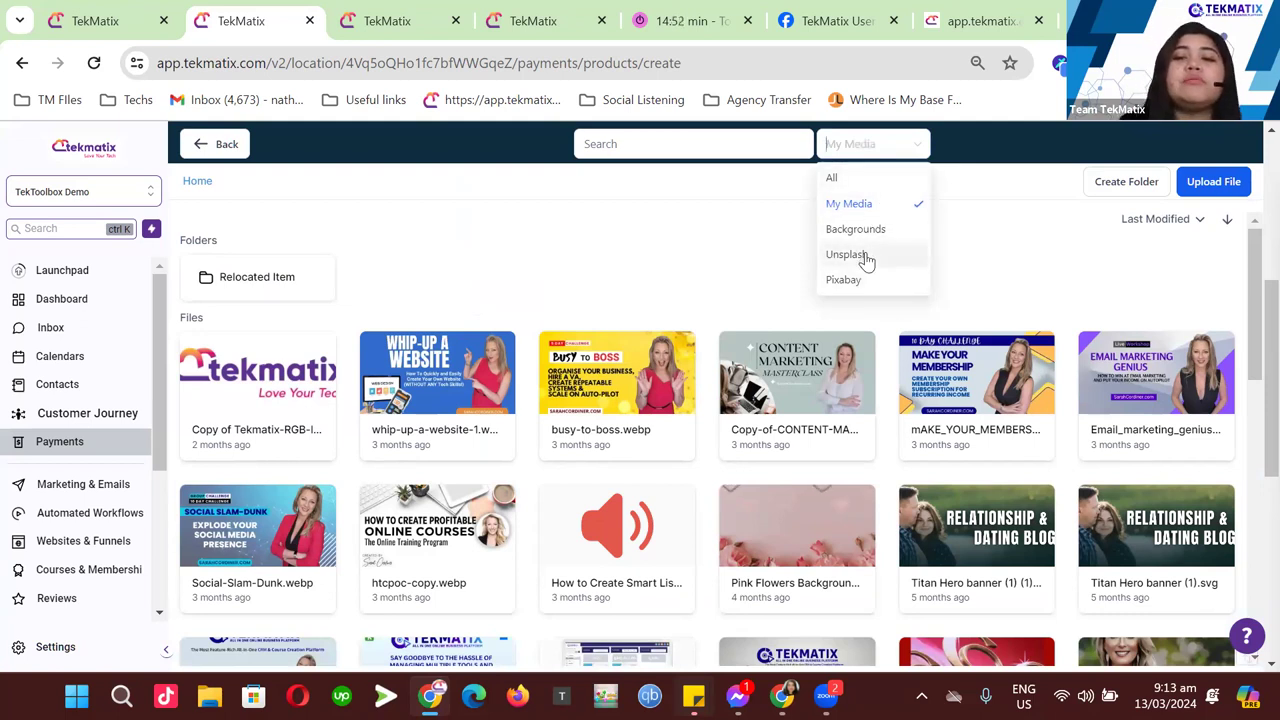
{"action": "left_click", "coordinate": [866, 257]}
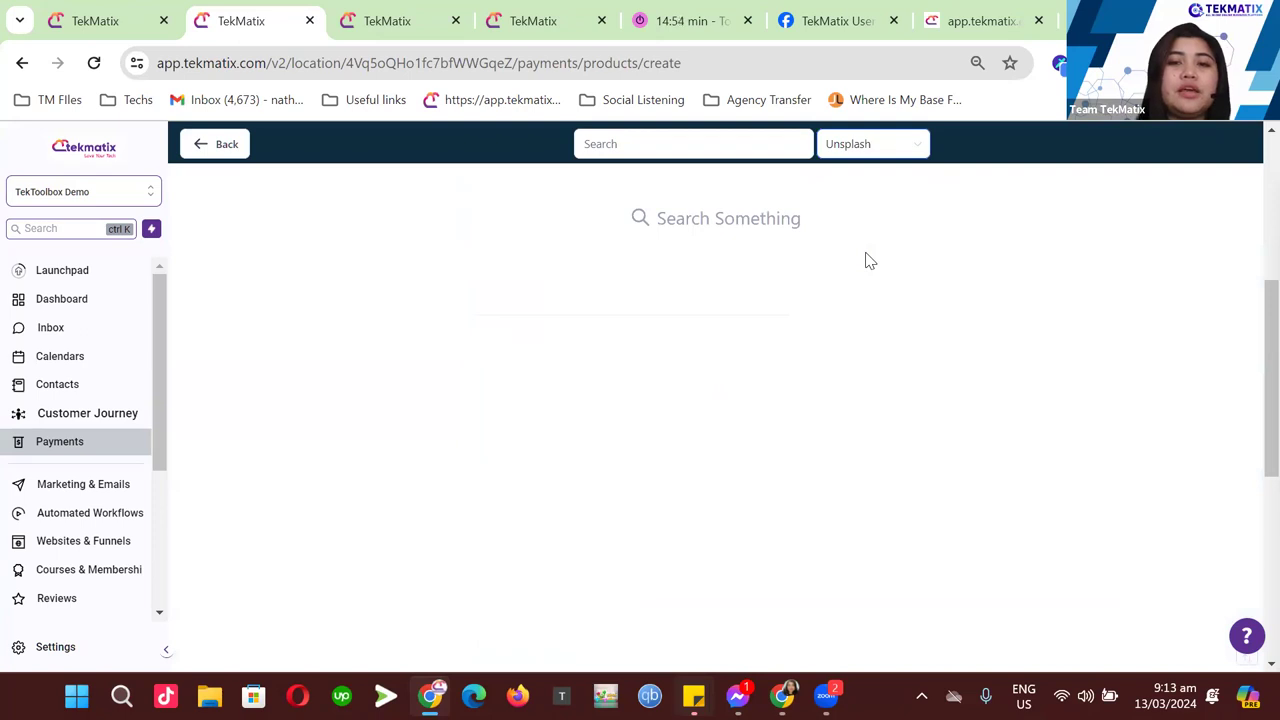
{"action": "left_click", "coordinate": [699, 145]}
{"action": "type", "text": "T"}
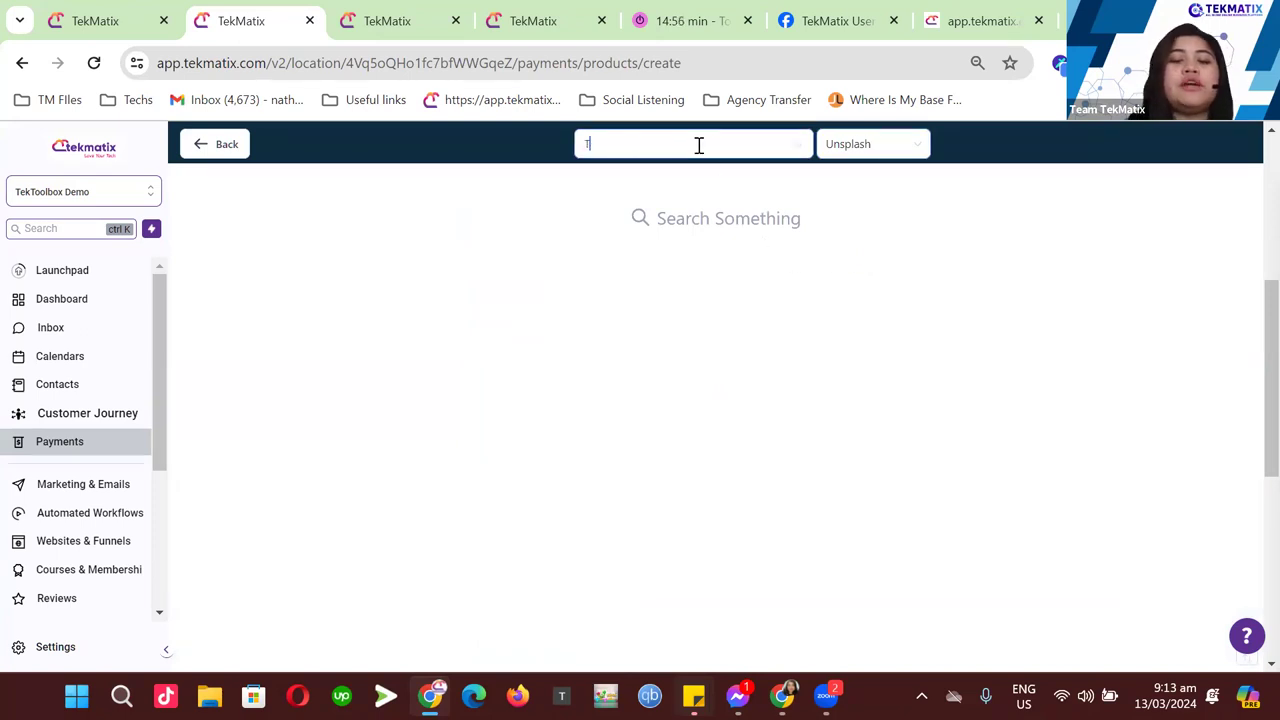
{"action": "type", "text": "arot card"}
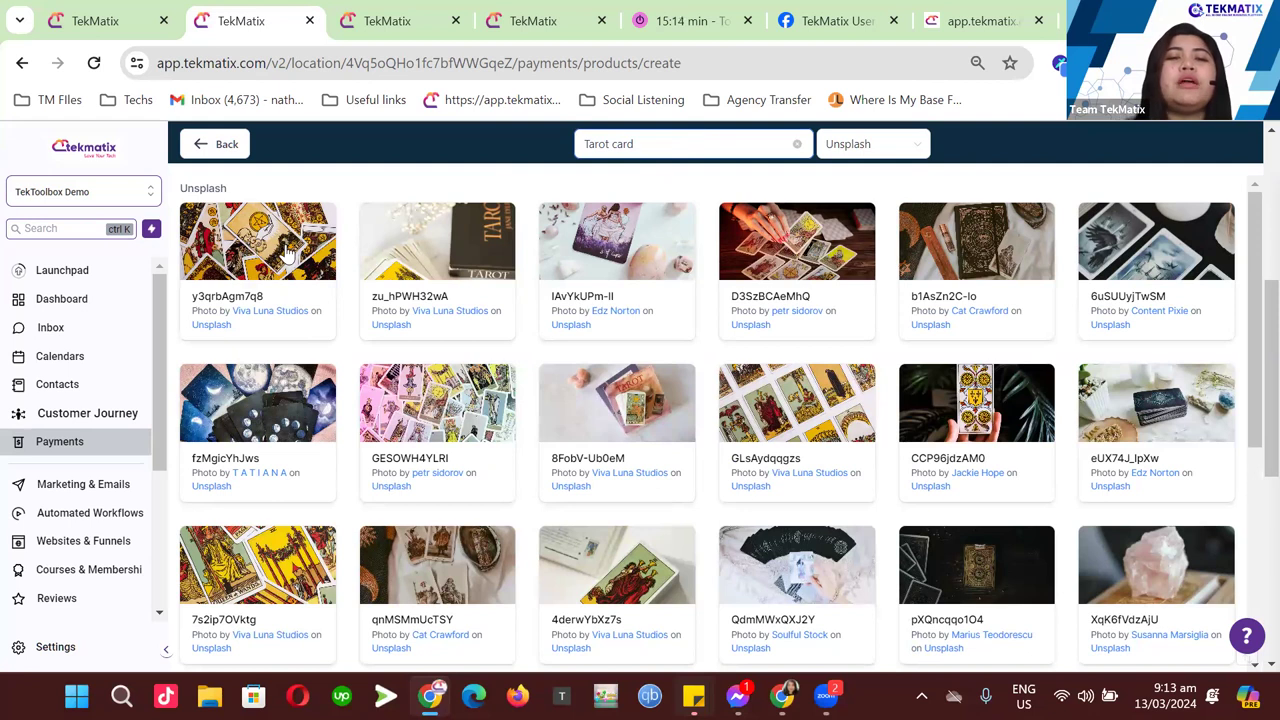
{"action": "left_click", "coordinate": [285, 250]}
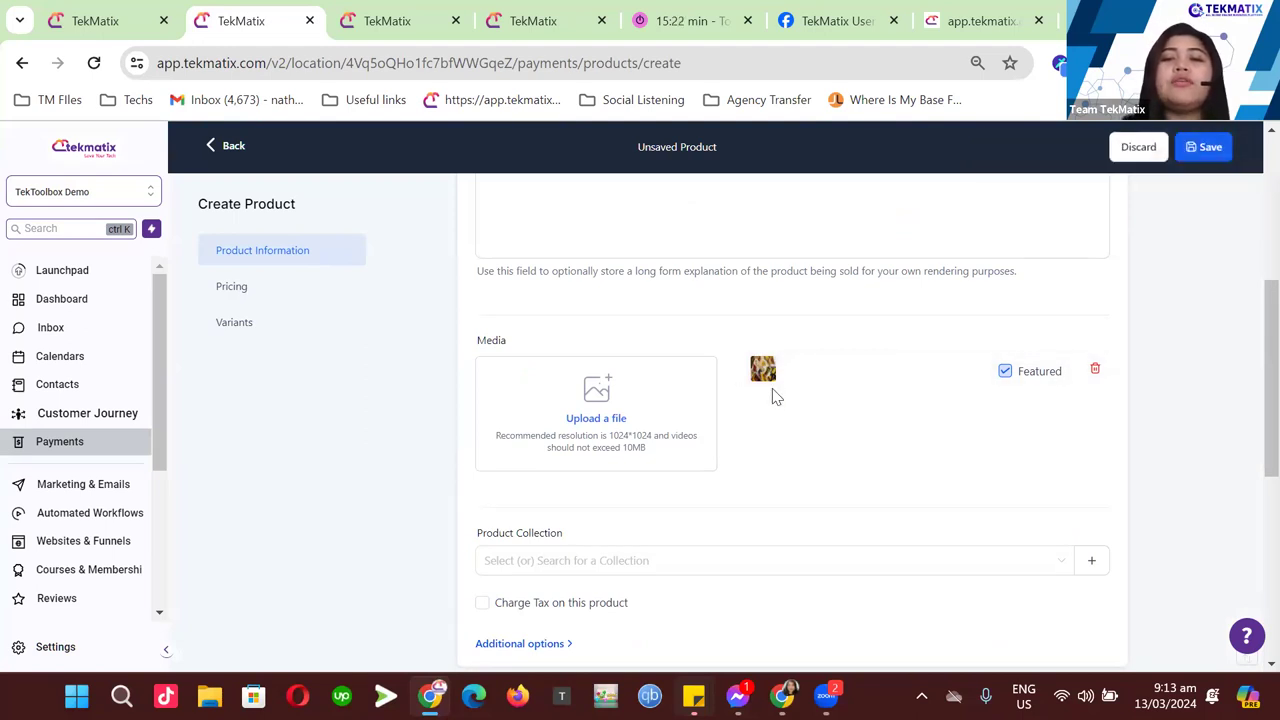
- Assign the product to the collection "The course bundle" and review the Product Collection choices
{"action": "scroll", "coordinate": [773, 396], "scroll_direction": "down", "scroll_amount": 2}
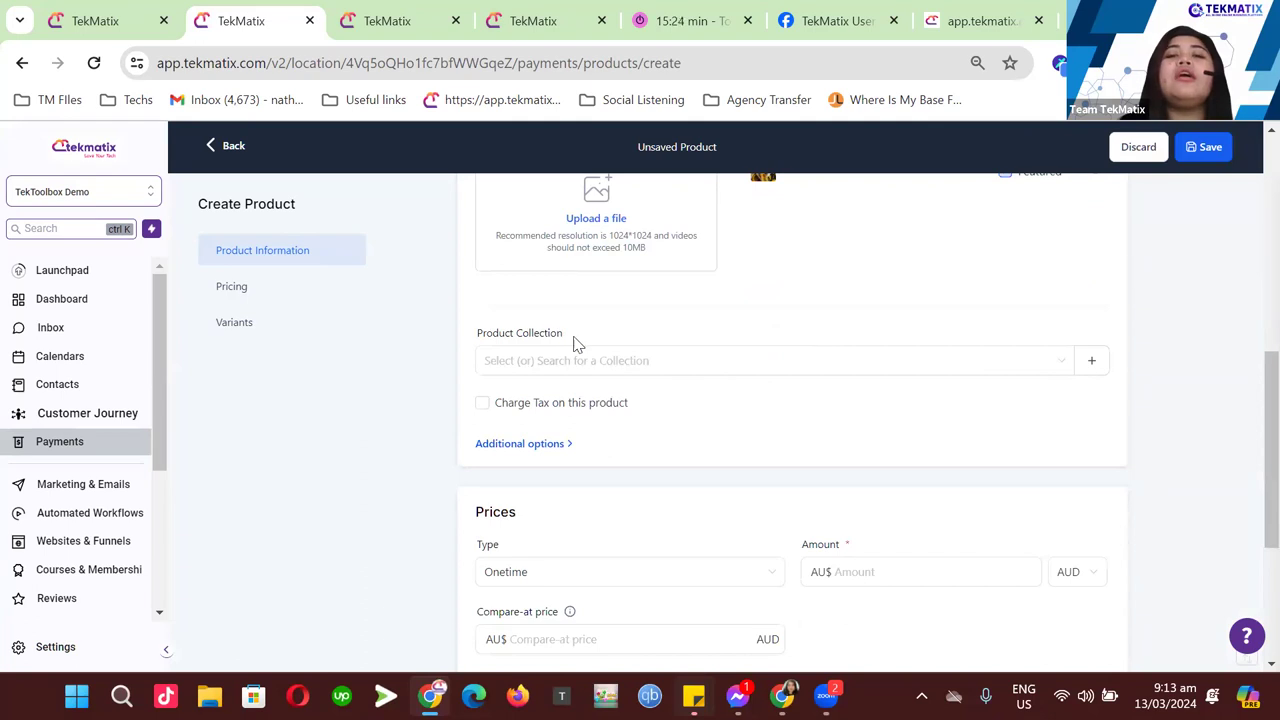
{"action": "left_click_drag", "start_coordinate": [598, 341], "coordinate": [457, 337]}
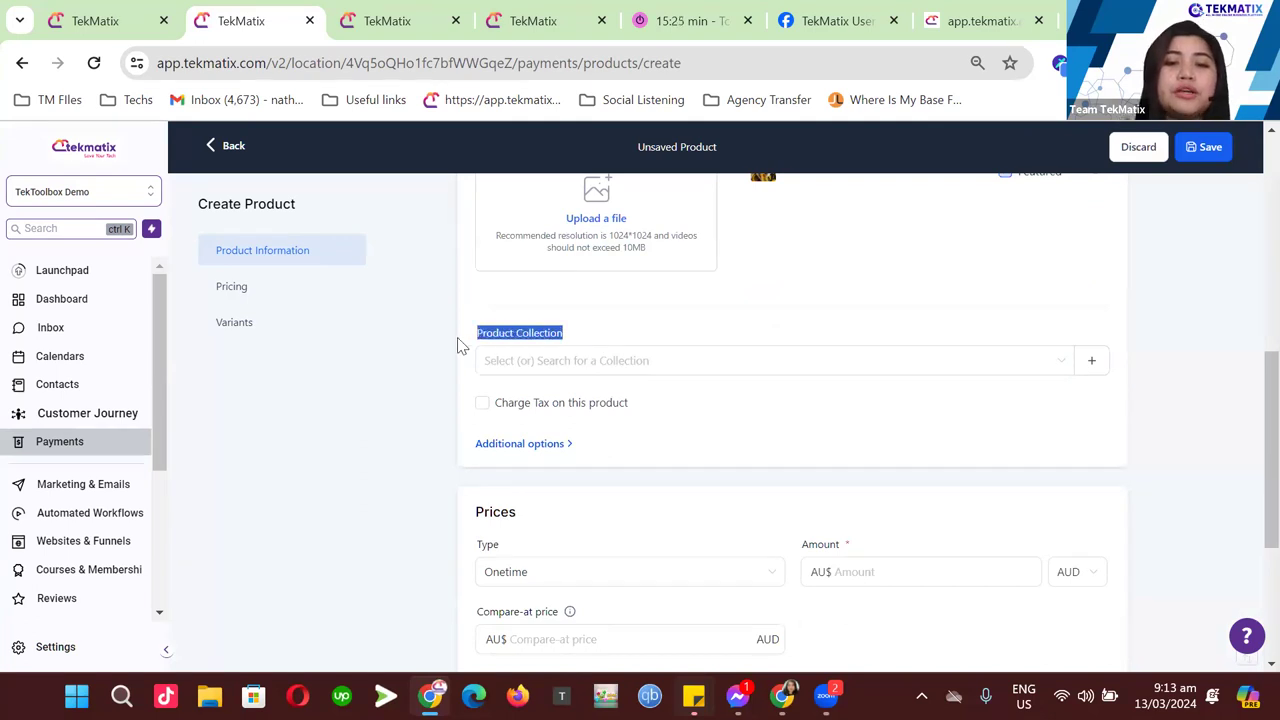
{"action": "left_click", "coordinate": [580, 360]}
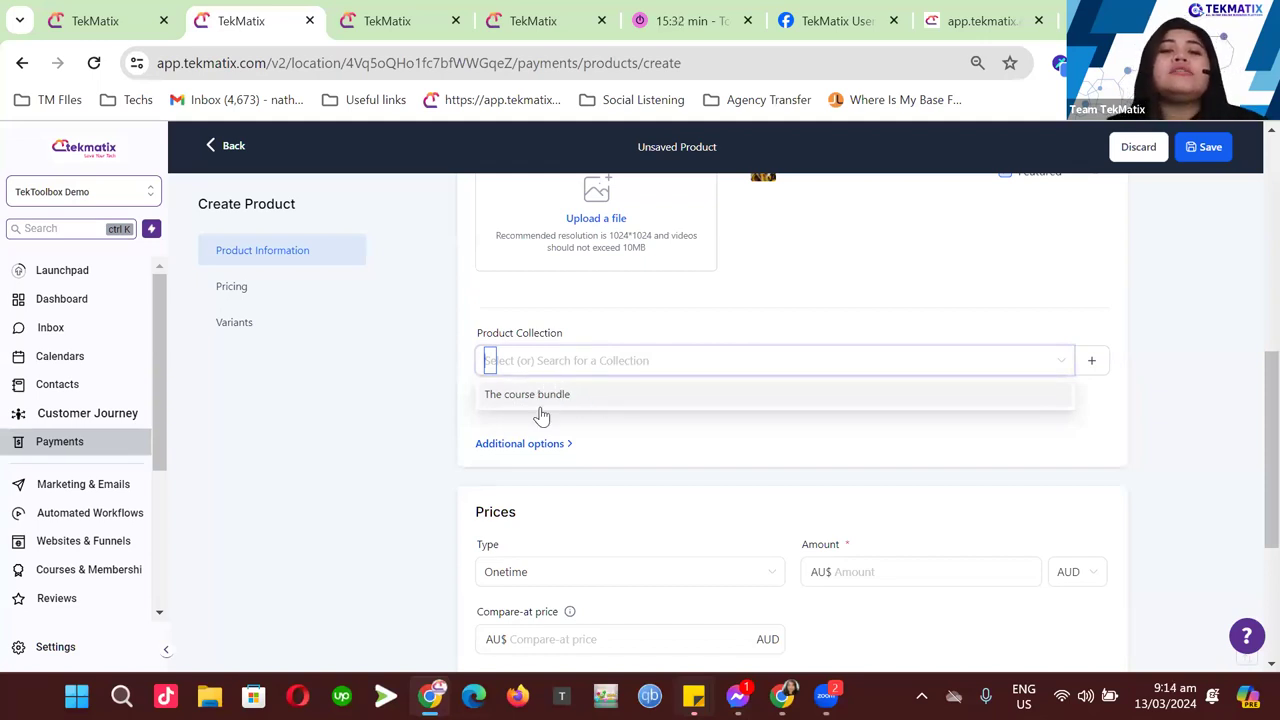
{"action": "left_click", "coordinate": [543, 394]}
{"action": "left_click", "coordinate": [660, 298]}
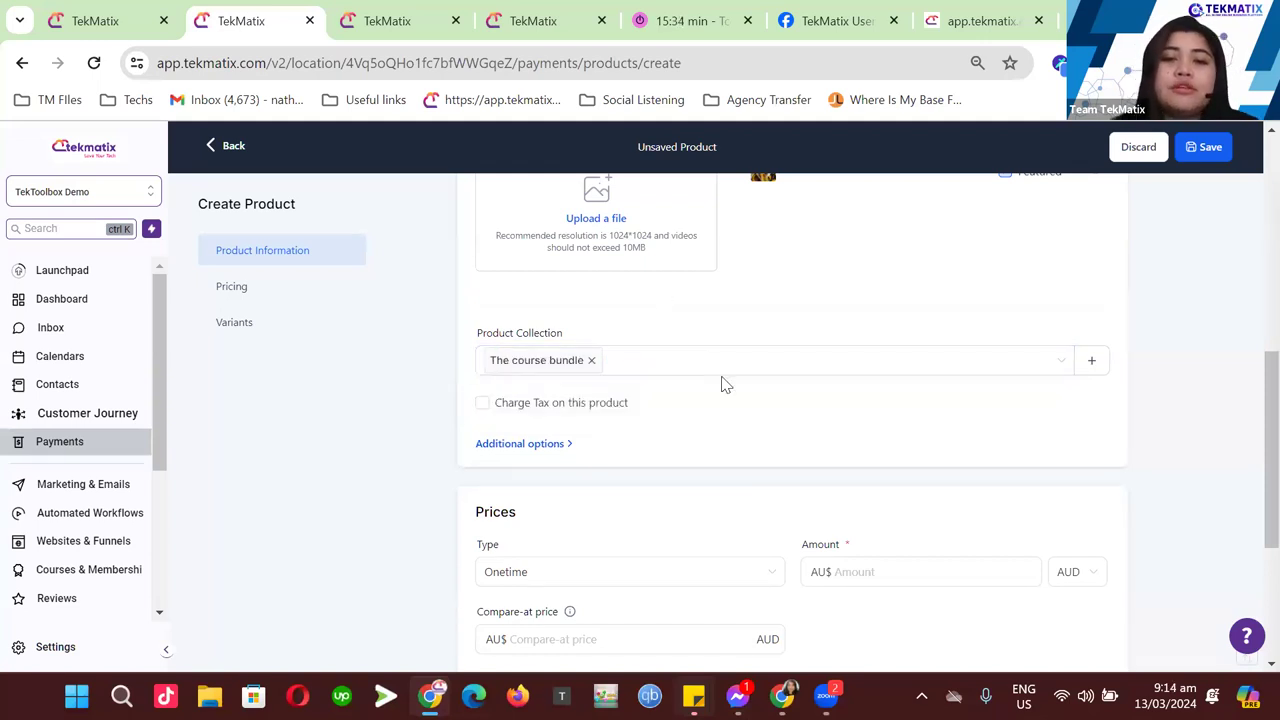
{"action": "scroll", "coordinate": [723, 383], "scroll_direction": "up", "scroll_amount": 1}
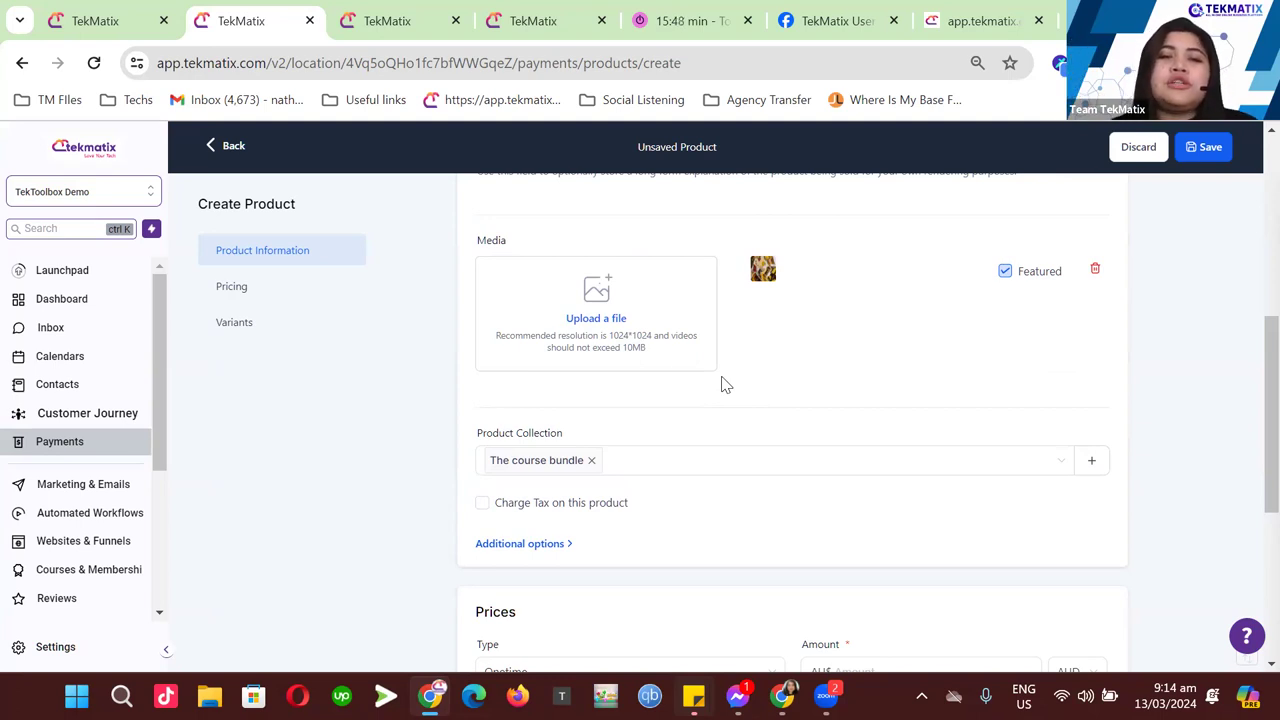
{"action": "left_click_drag", "start_coordinate": [565, 433], "coordinate": [478, 431]}
{"action": "left_click", "coordinate": [621, 409]}
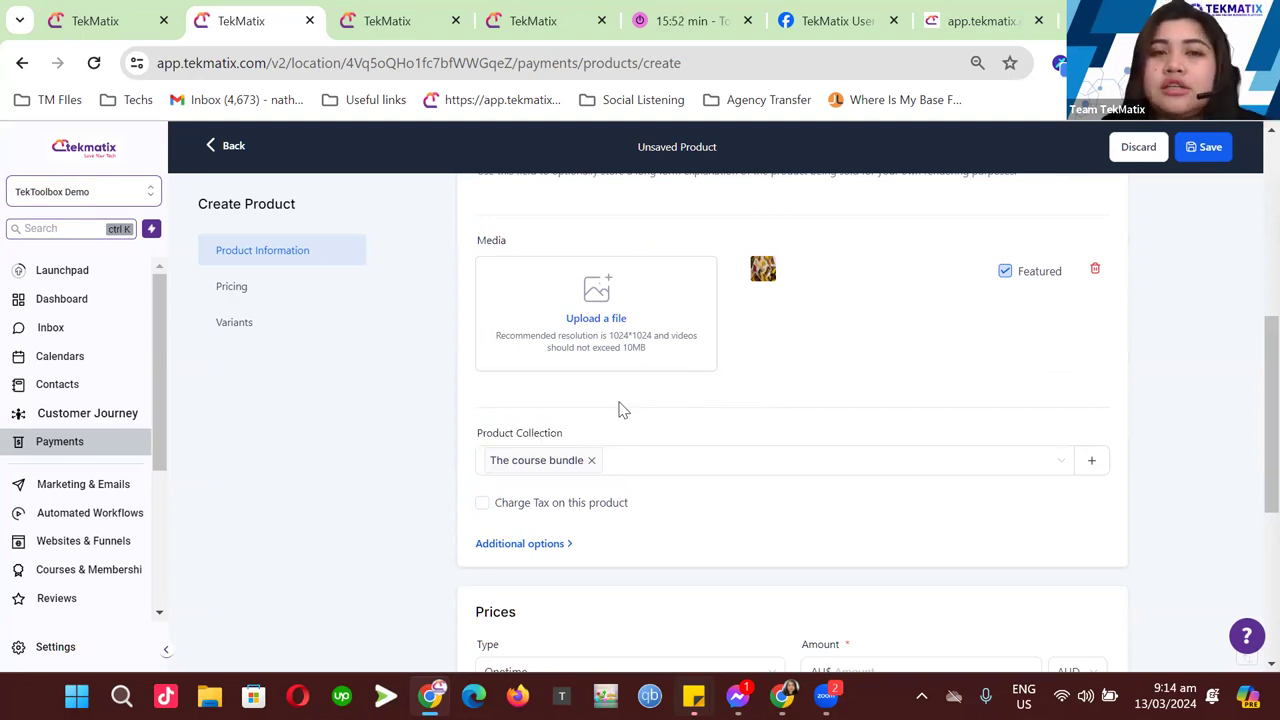
{"action": "left_click", "coordinate": [666, 462]}
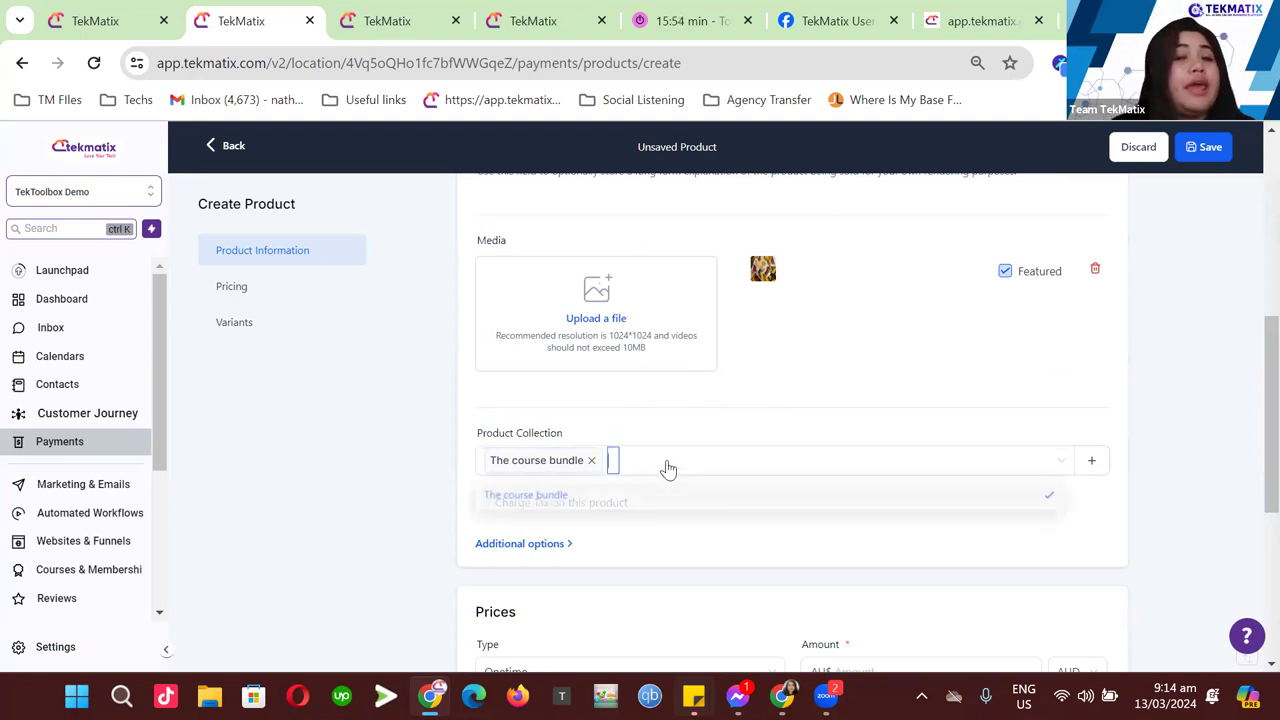
{"action": "left_click", "coordinate": [600, 405]}
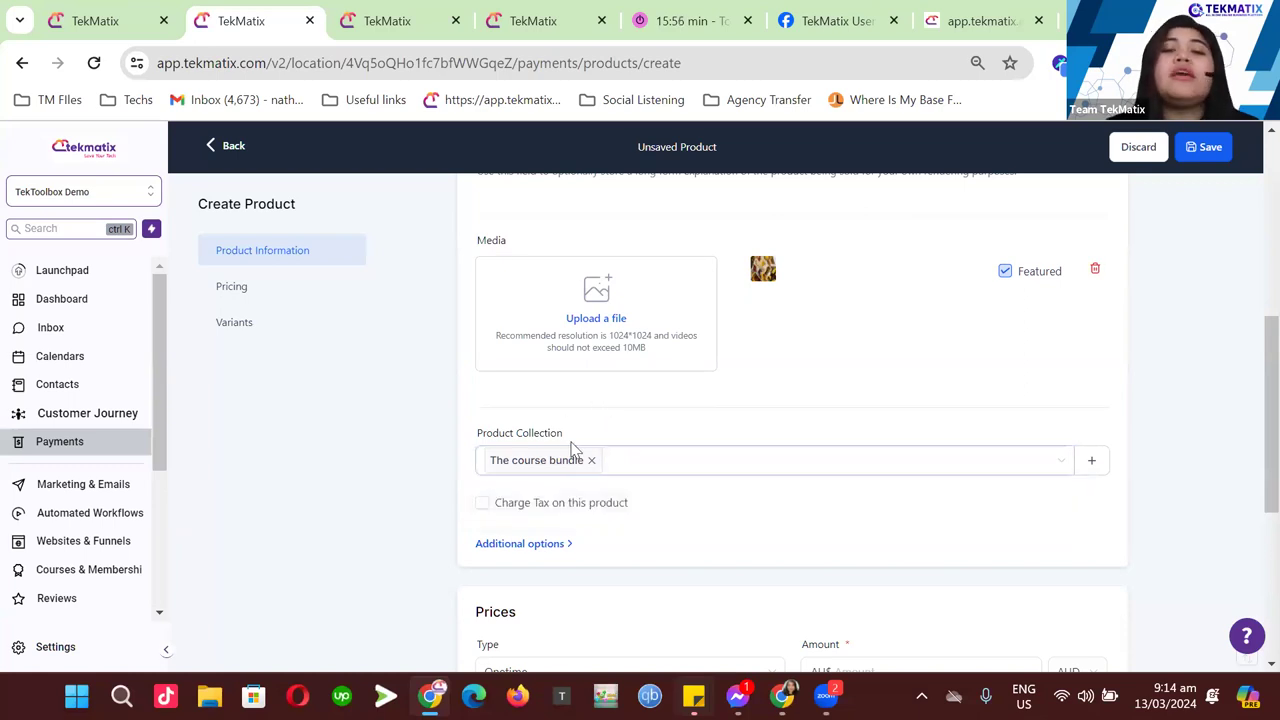
- Enable charging tax on the product with GST (10%), and open the Taxes settings through the option to add another tax
{"action": "left_click", "coordinate": [484, 505]}
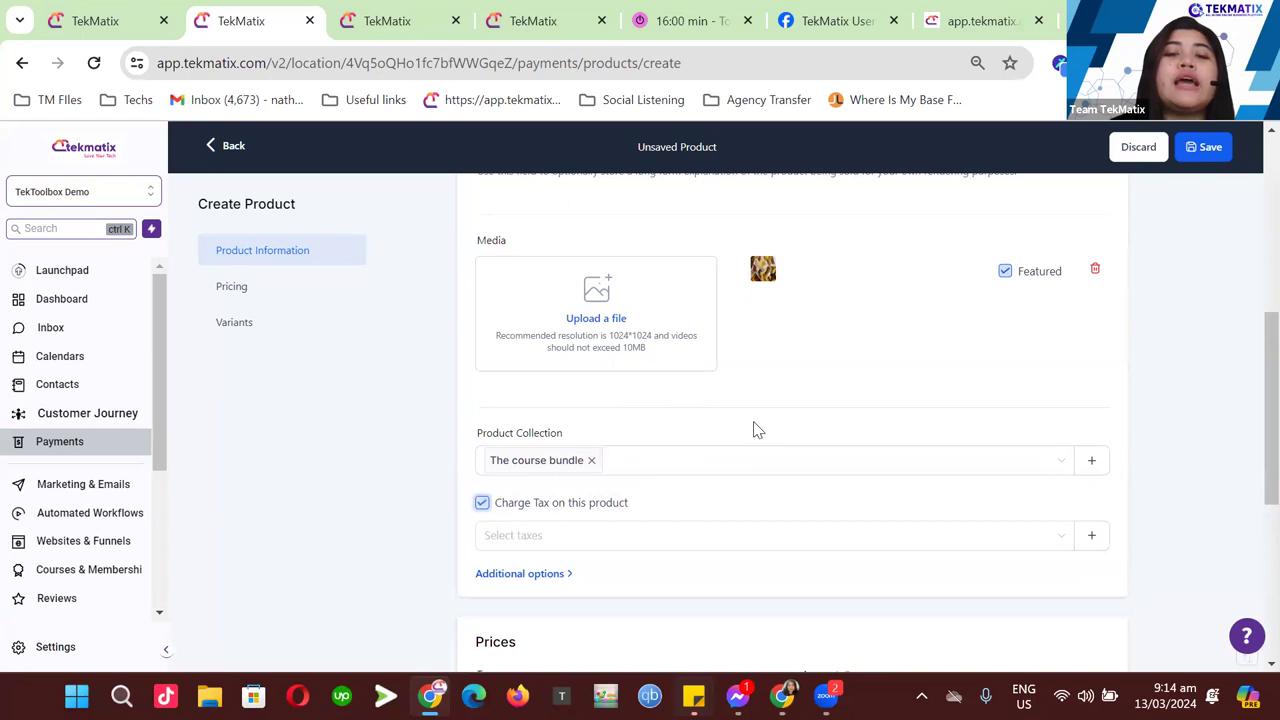
{"action": "scroll", "coordinate": [757, 430], "scroll_direction": "down", "scroll_amount": 1}
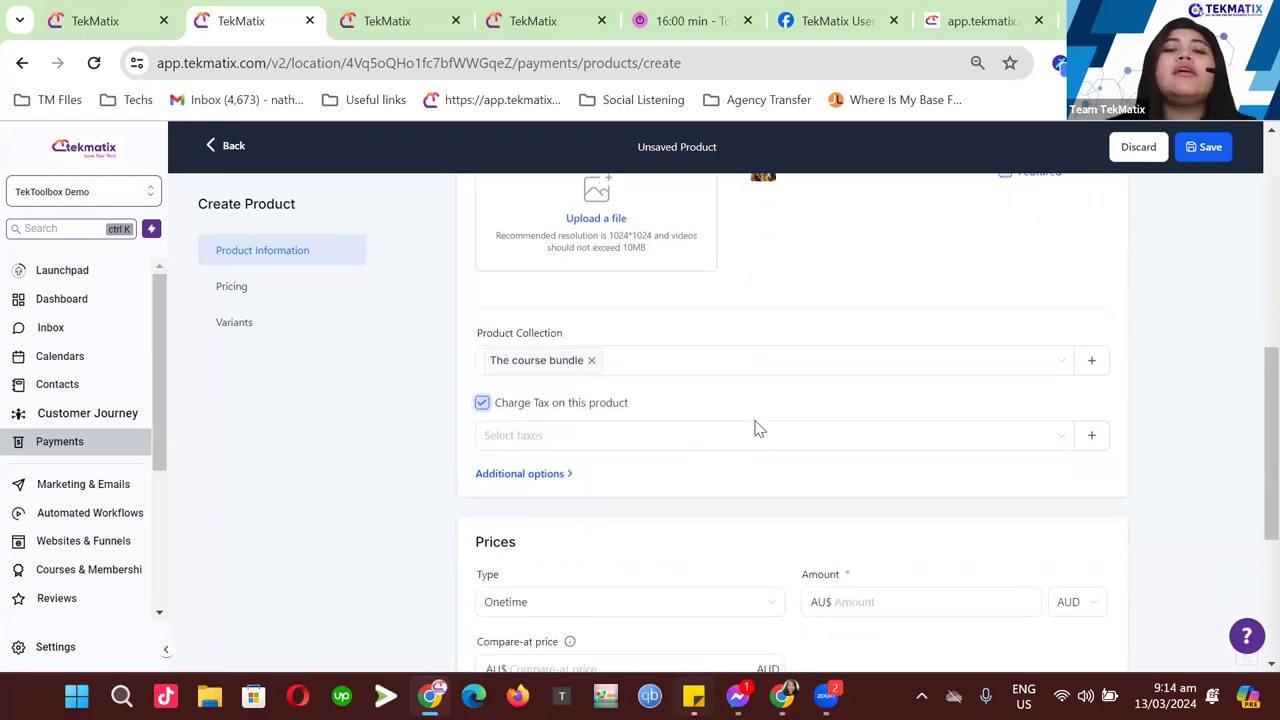
{"action": "left_click", "coordinate": [650, 441]}
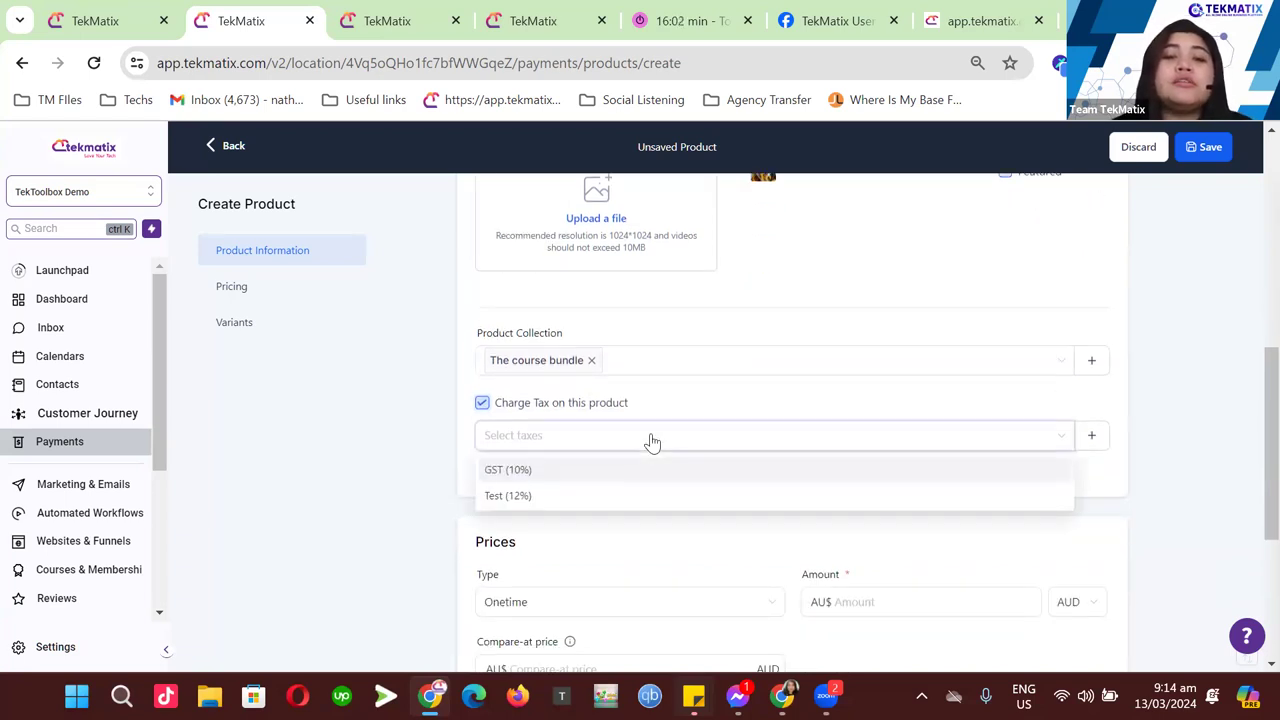
{"action": "left_click", "coordinate": [556, 474]}
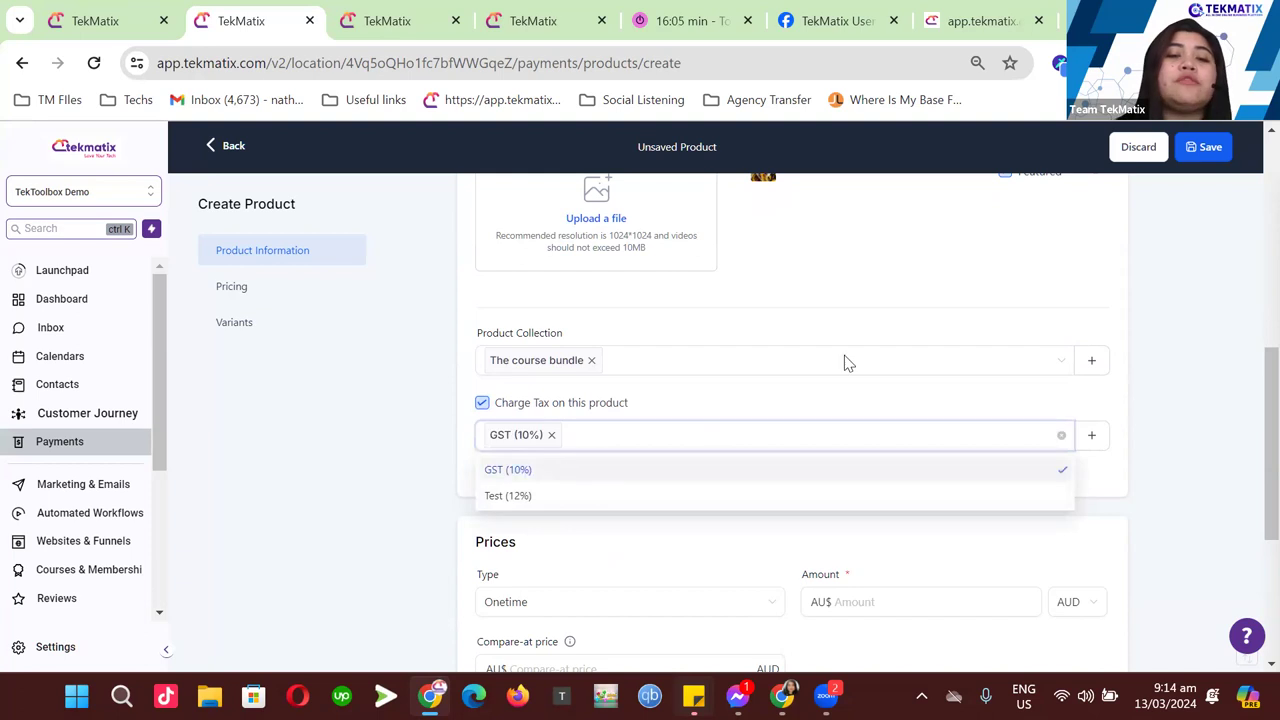
{"action": "left_click", "coordinate": [1093, 438]}
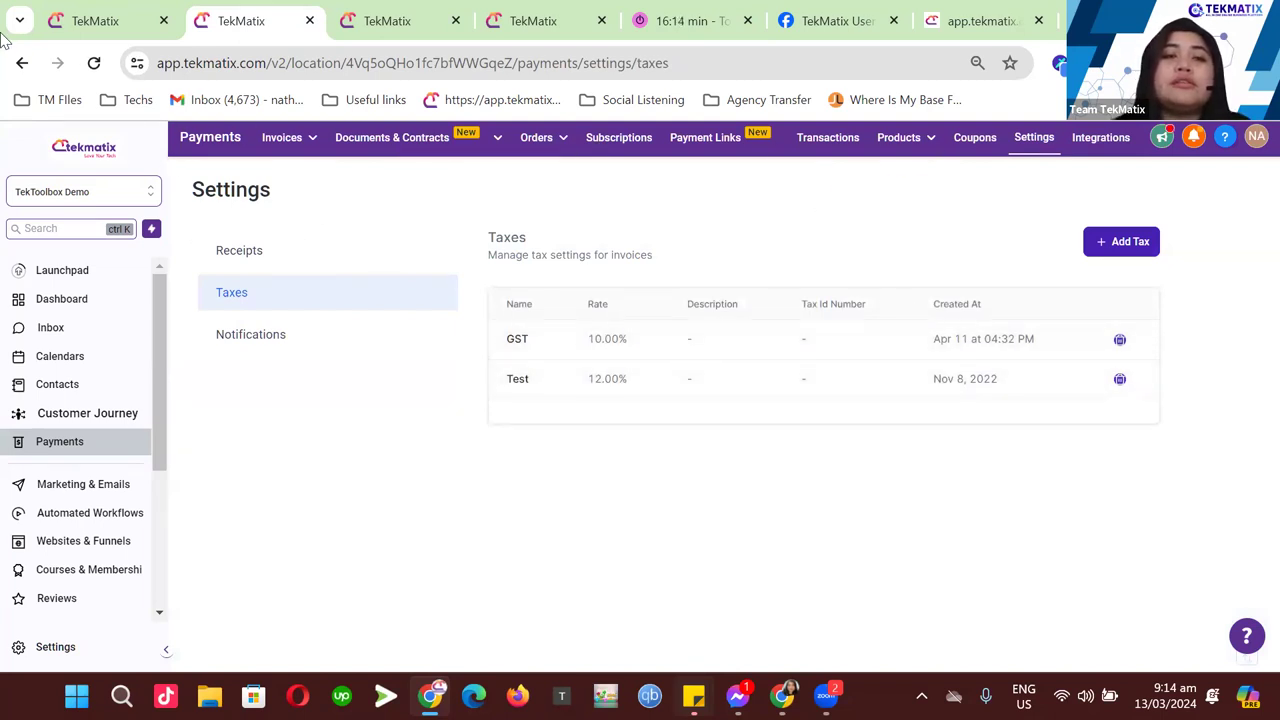
- Return from the tax settings to the product creation form and title the product "Tarot Card"
{"action": "left_click", "coordinate": [22, 64]}
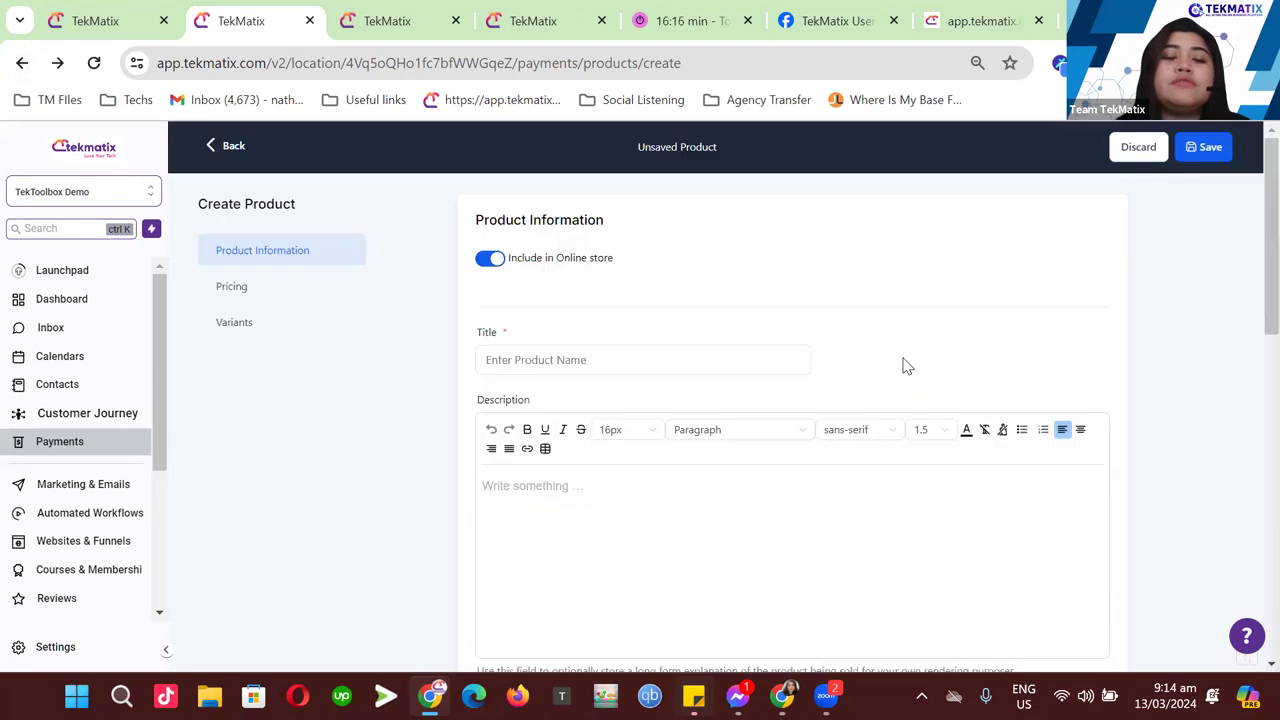
{"action": "scroll", "coordinate": [743, 465], "scroll_direction": "down", "scroll_amount": 1}
{"action": "scroll", "coordinate": [743, 463], "scroll_direction": "up", "scroll_amount": 1}
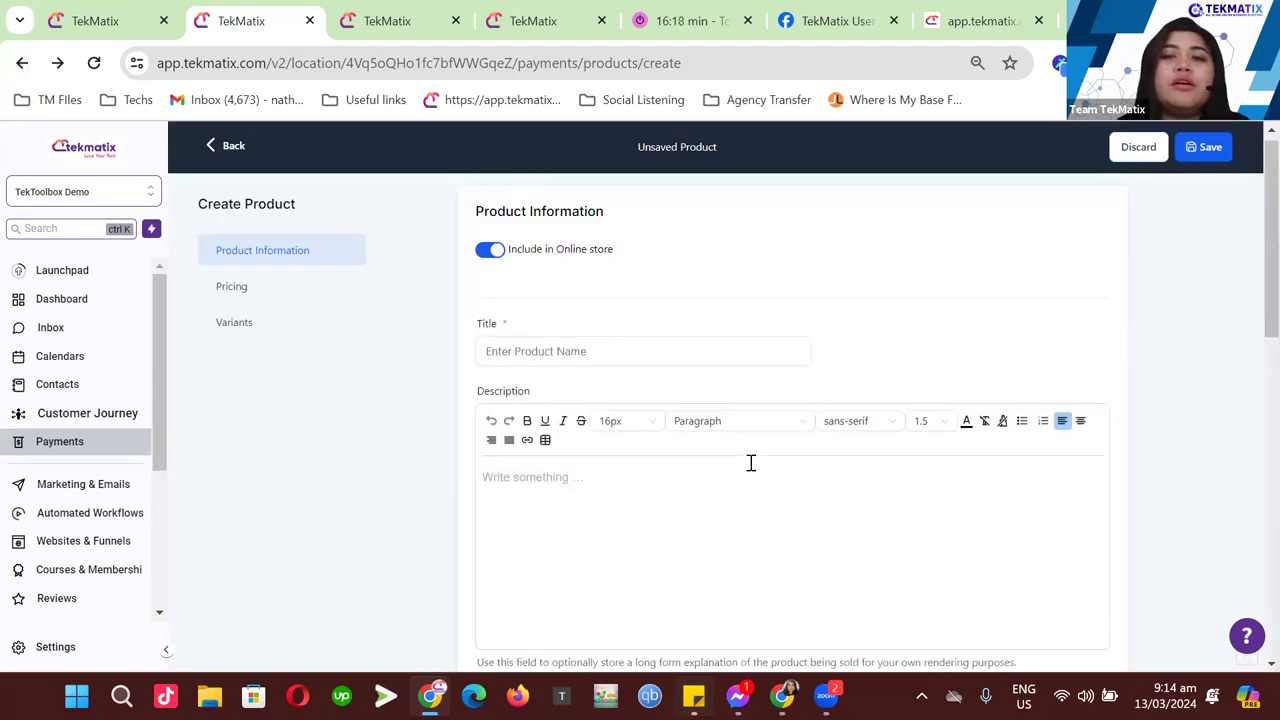
{"action": "left_click", "coordinate": [616, 363]}
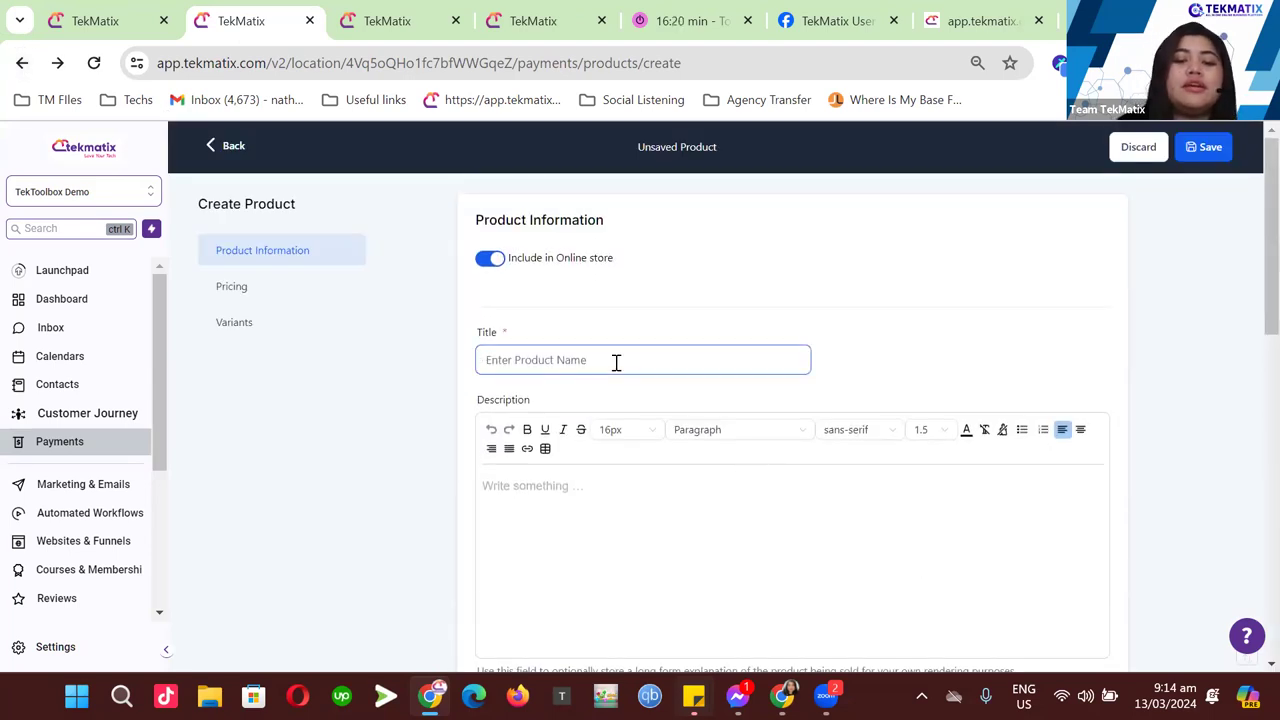
{"action": "type", "text": "Tarot"}
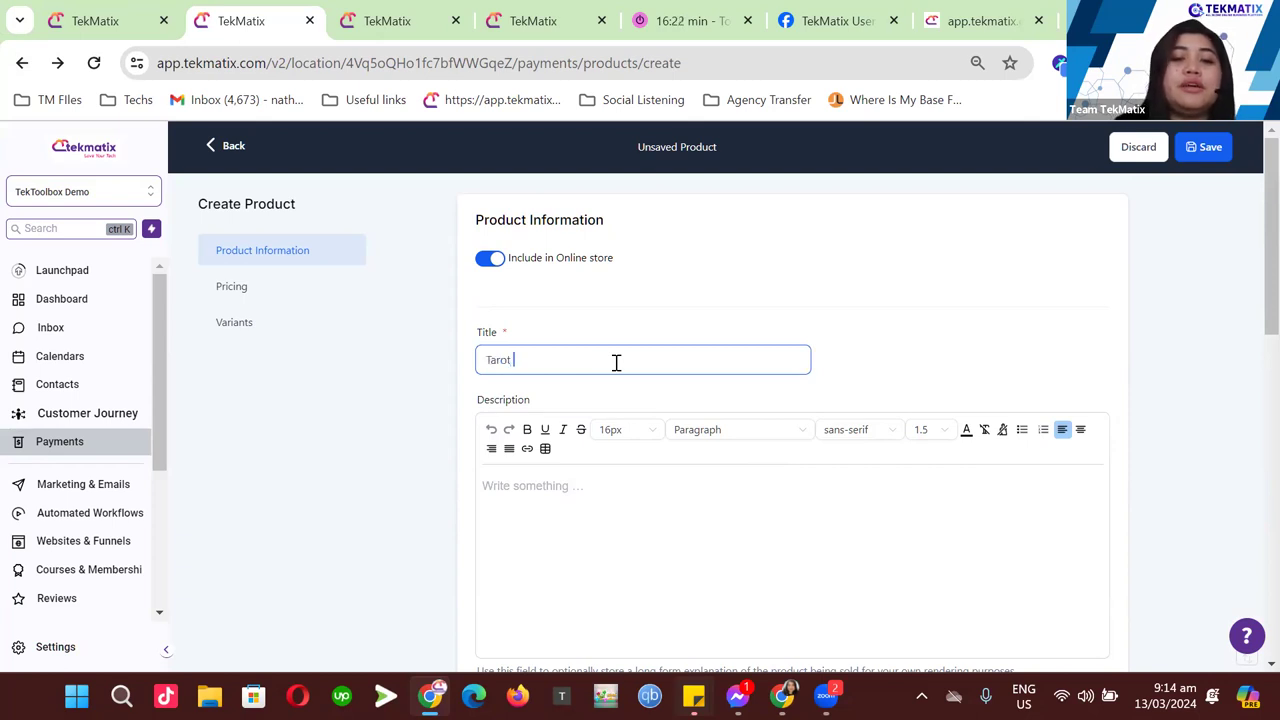
{"action": "type", "text": " Car"}
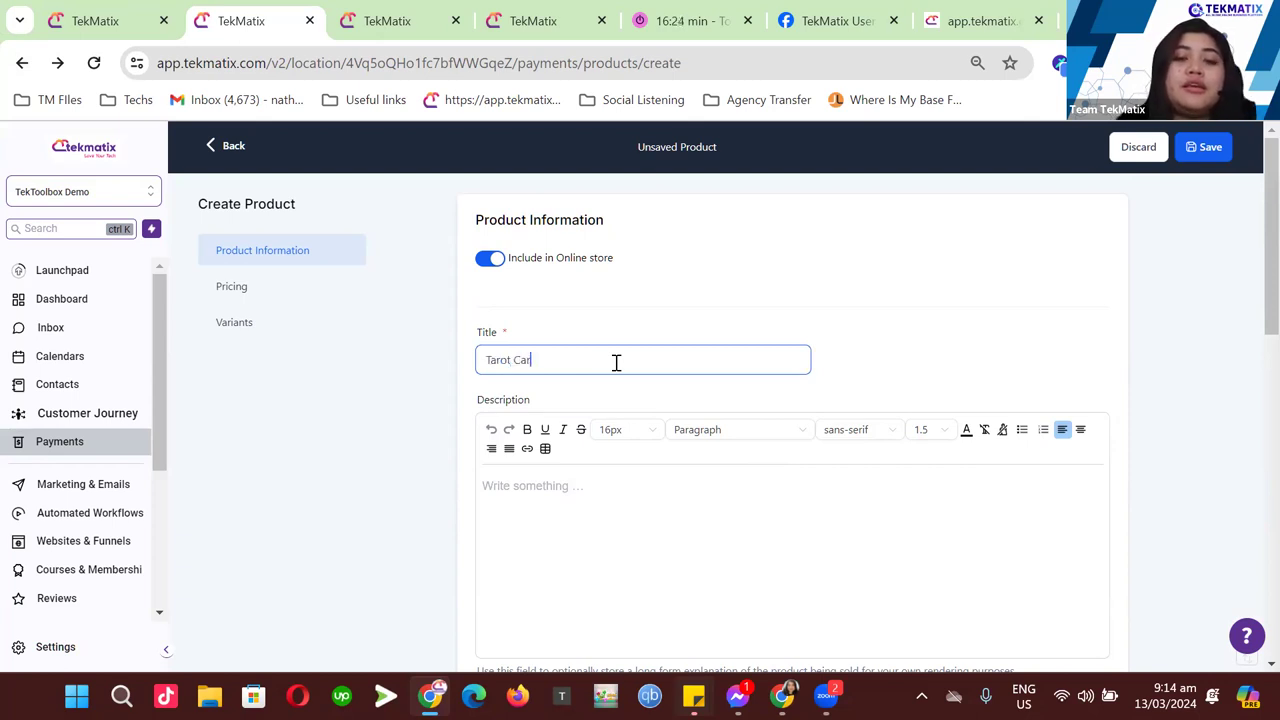
{"action": "type", "text": "d"}
- Search Unsplash for "Tarot" from the product's media section and add the fifth photo in the first row as the product image
{"action": "scroll", "coordinate": [602, 360], "scroll_direction": "down", "scroll_amount": 4}
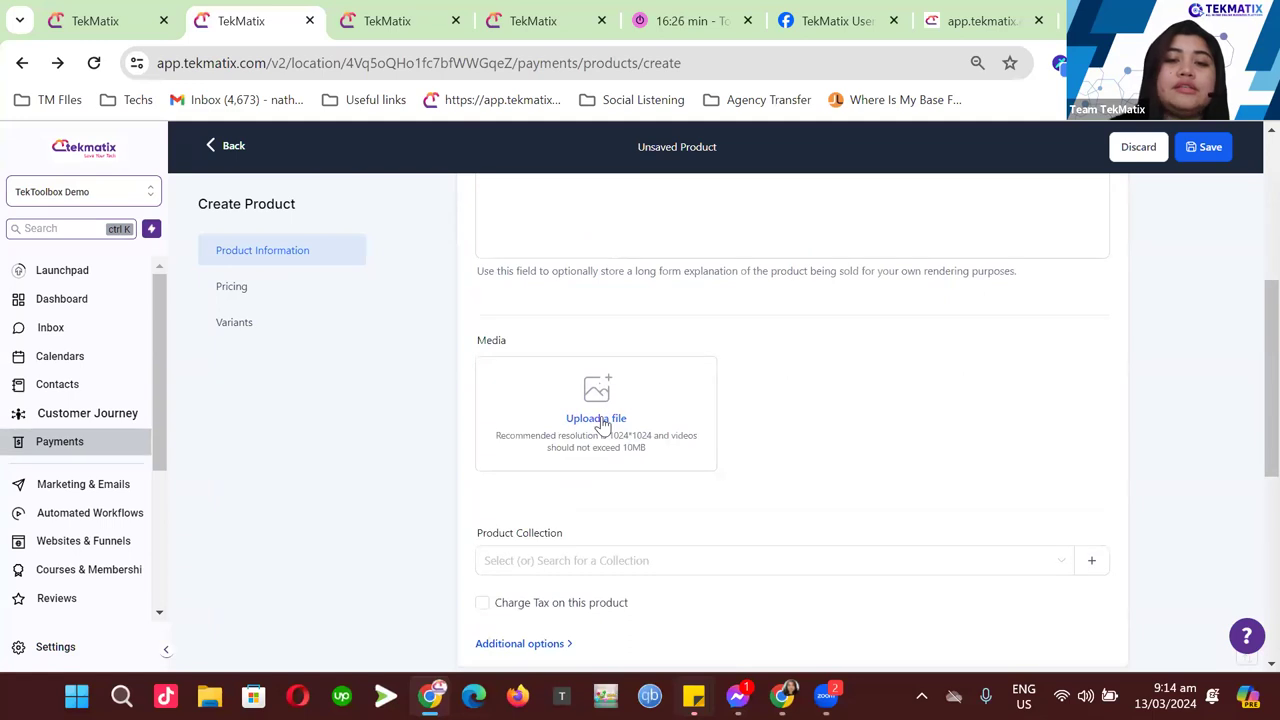
{"action": "left_click", "coordinate": [602, 420]}
{"action": "left_click", "coordinate": [858, 143]}
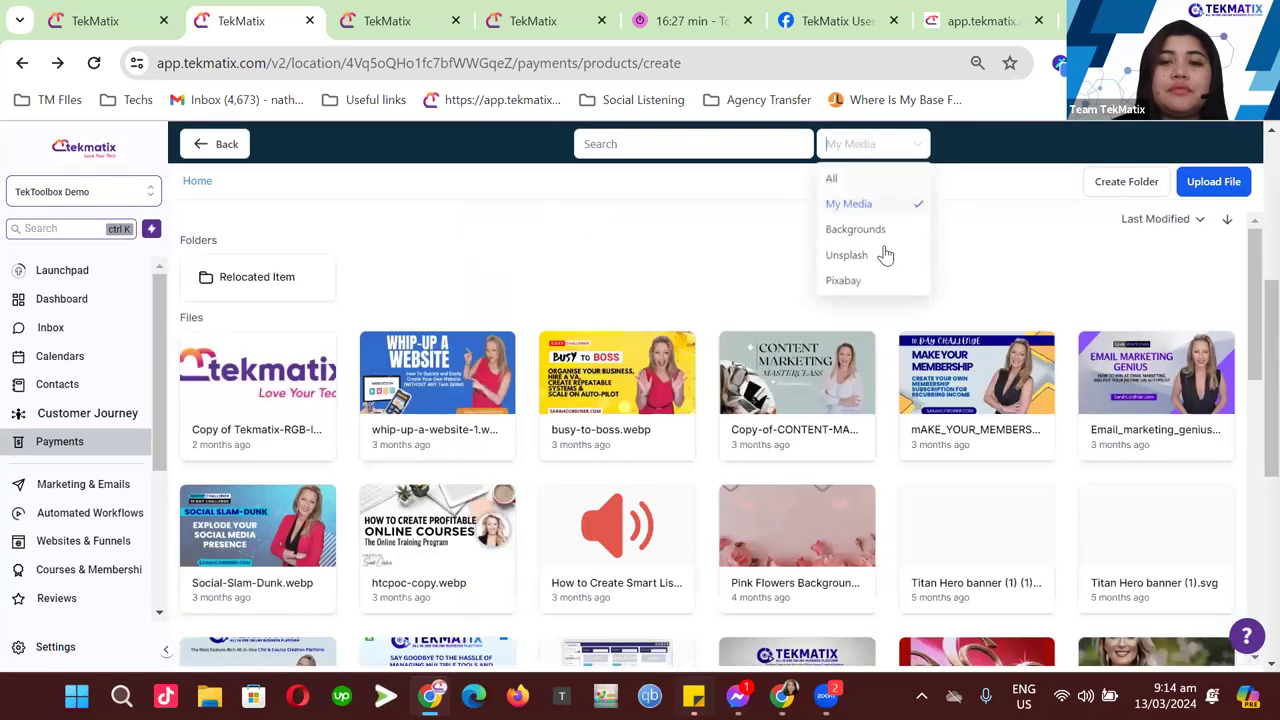
{"action": "left_click", "coordinate": [846, 255]}
{"action": "left_click", "coordinate": [675, 140]}
{"action": "type", "text": "T"}
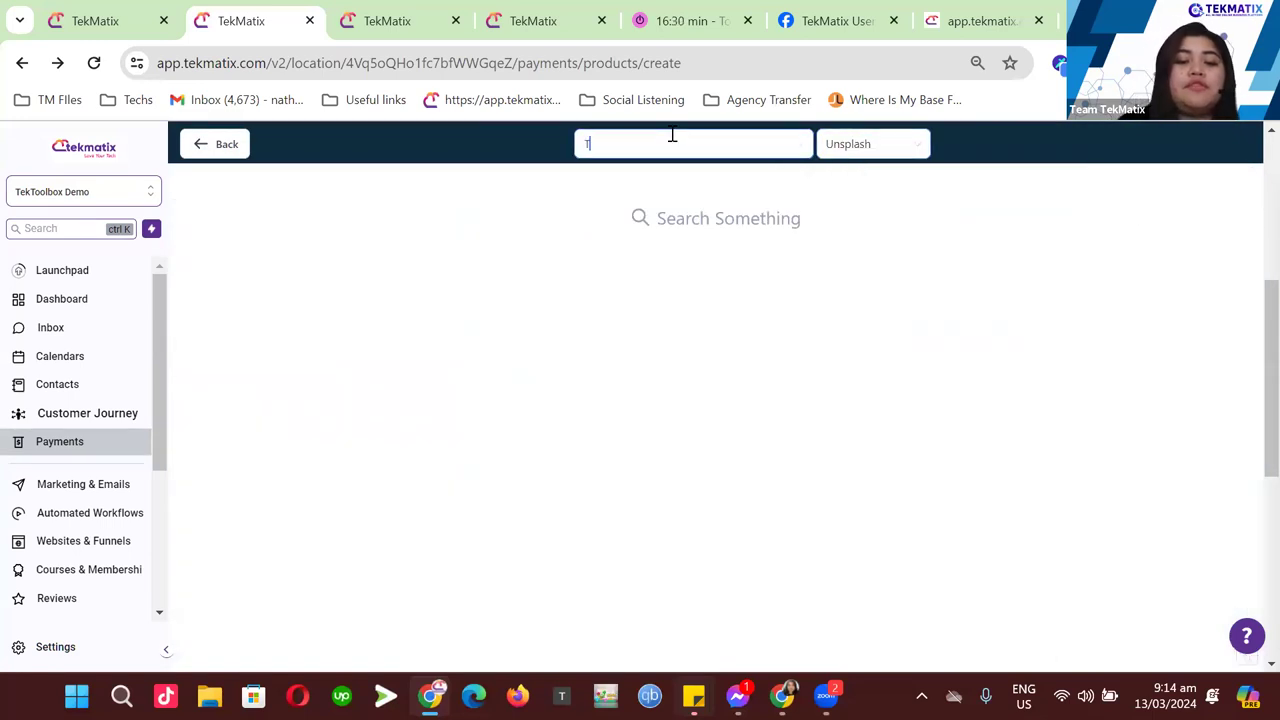
{"action": "type", "text": "arot"}
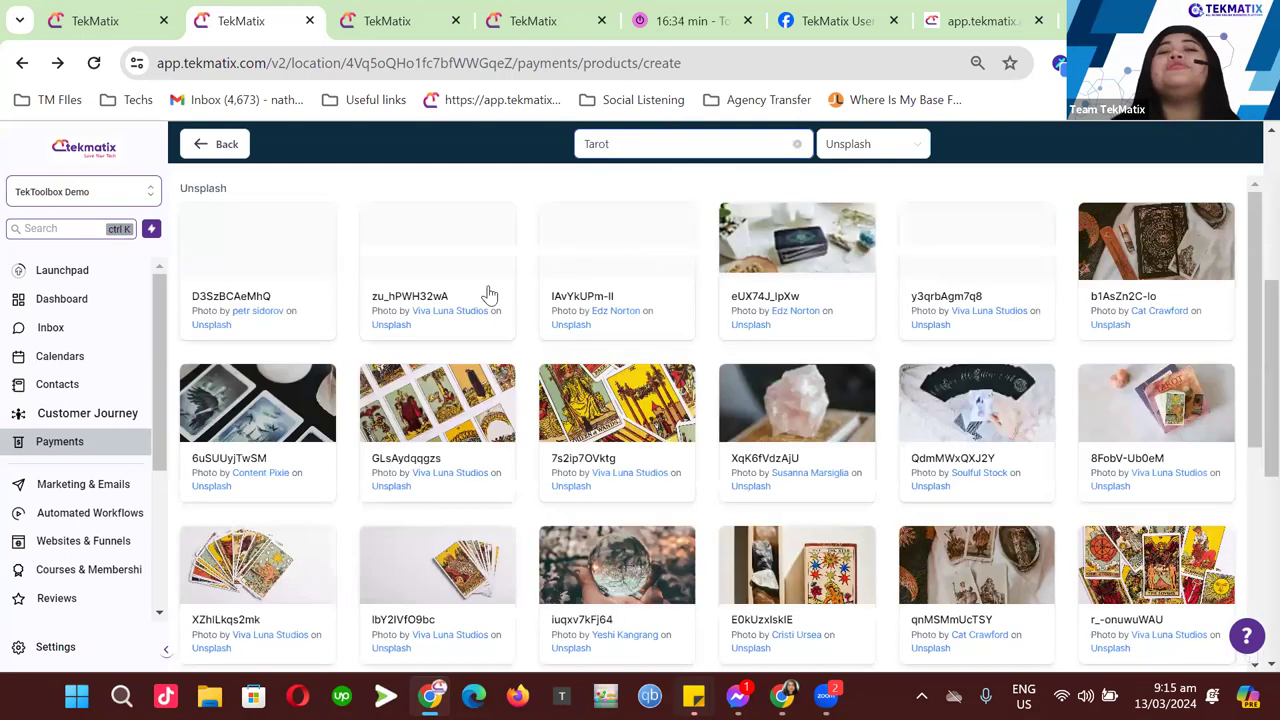
{"action": "left_click", "coordinate": [1004, 285]}
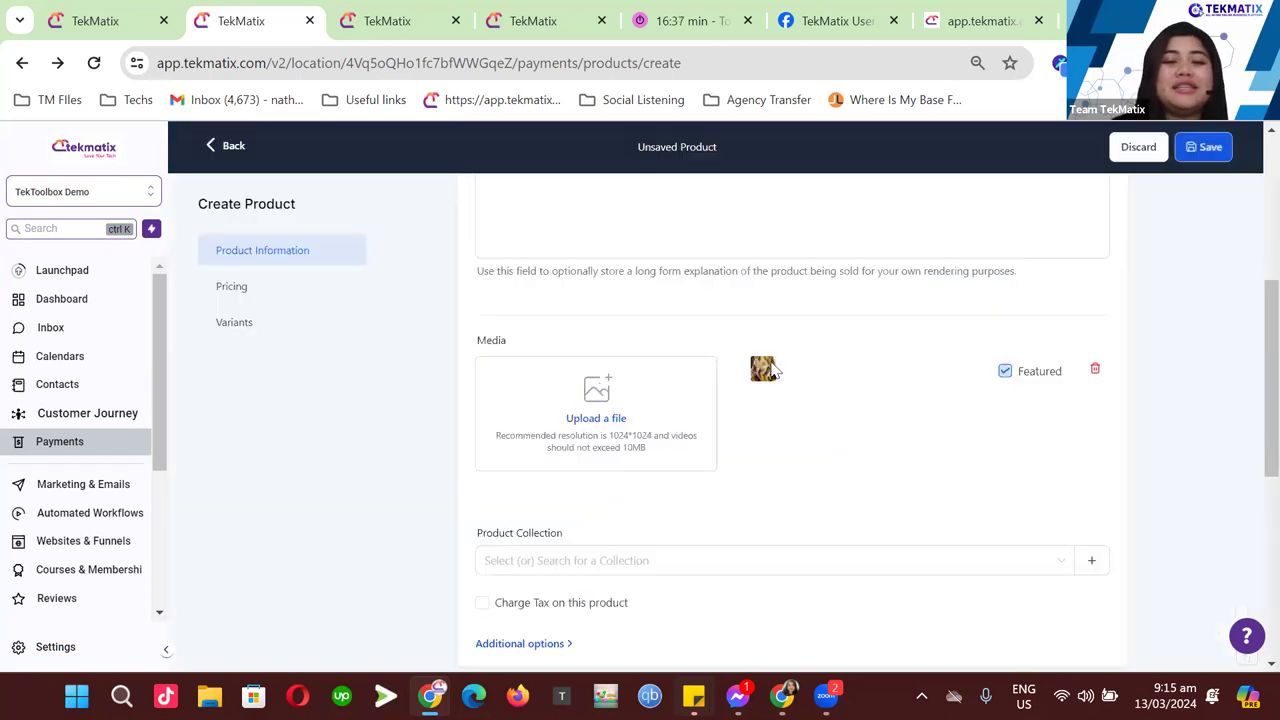
- Assign the product to the collection "The course bundle"
{"action": "scroll", "coordinate": [640, 366], "scroll_direction": "down", "scroll_amount": 2}
{"action": "left_click", "coordinate": [592, 365]}
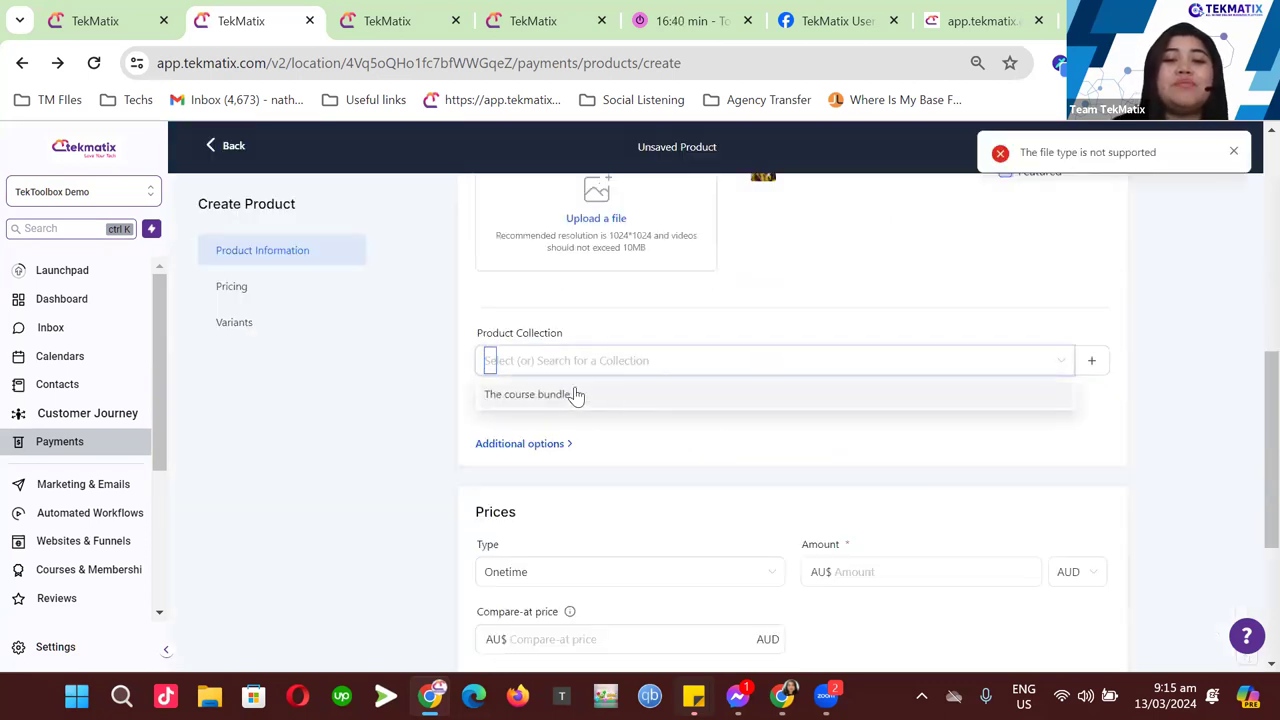
{"action": "left_click", "coordinate": [577, 394]}
{"action": "left_click", "coordinate": [686, 320]}
- Enable charging tax on the product and apply GST (10%)
{"action": "left_click", "coordinate": [565, 405]}
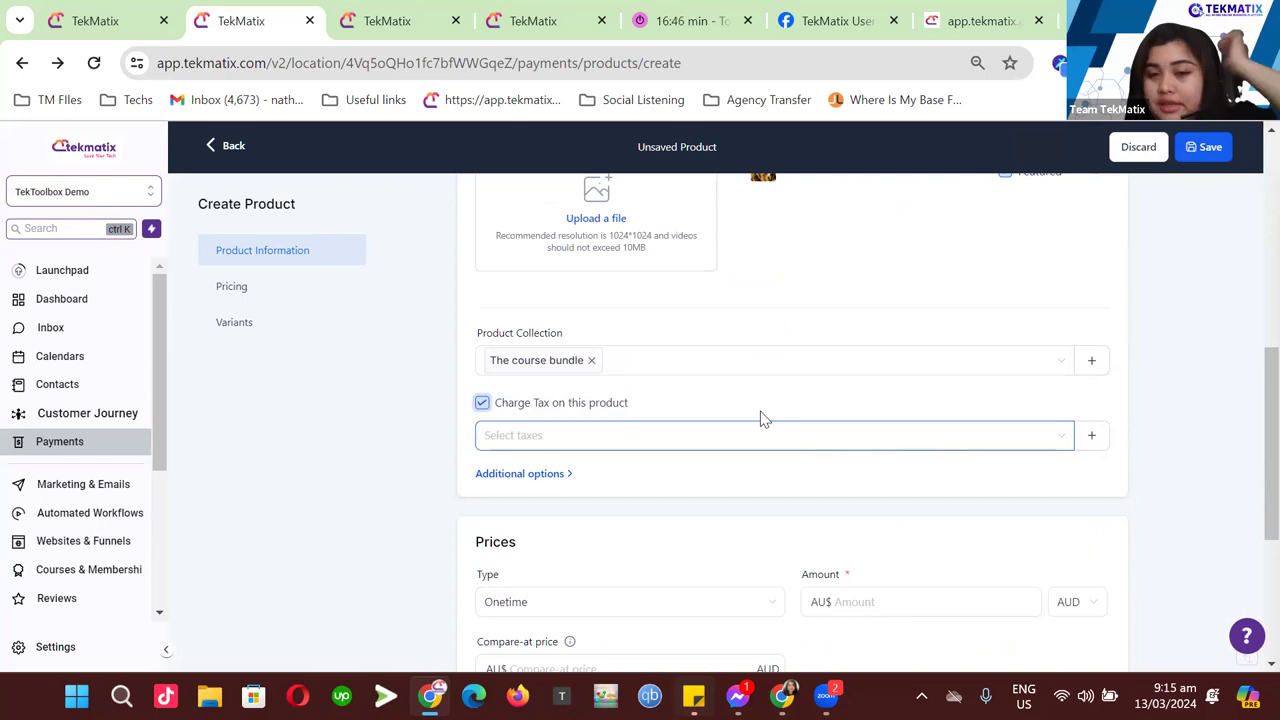
{"action": "left_click", "coordinate": [703, 440]}
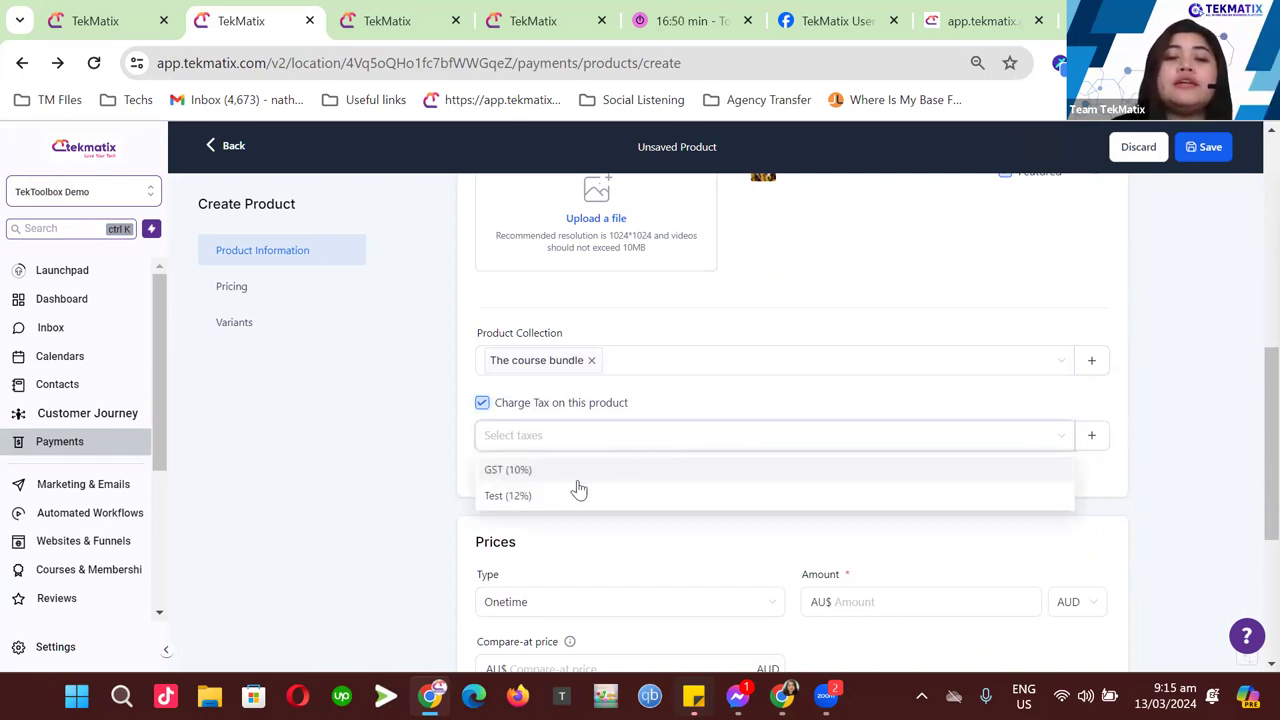
{"action": "left_click", "coordinate": [569, 470]}
{"action": "left_click", "coordinate": [796, 405]}
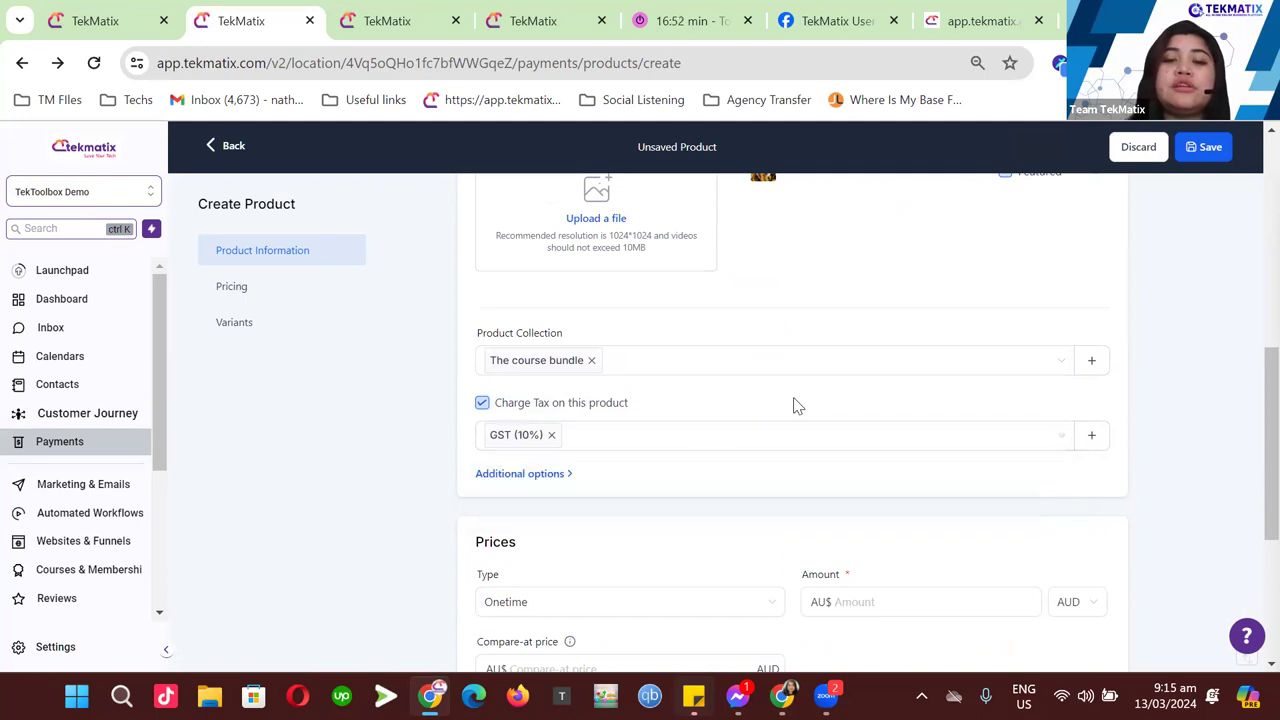
- Examine the Statement Descriptor field in the product's additional options, then collapse the options without entering anything
{"action": "scroll", "coordinate": [551, 277], "scroll_direction": "down", "scroll_amount": 2}
{"action": "left_click", "coordinate": [551, 274]}
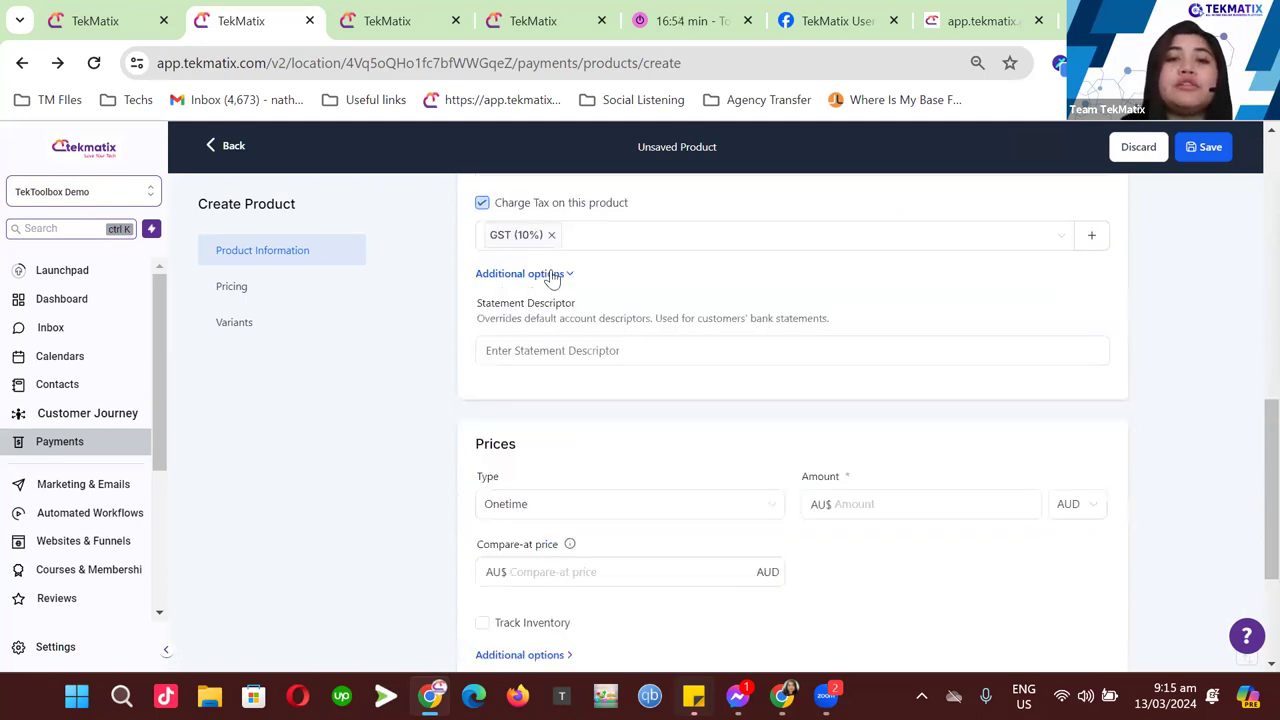
{"action": "left_click", "coordinate": [604, 355]}
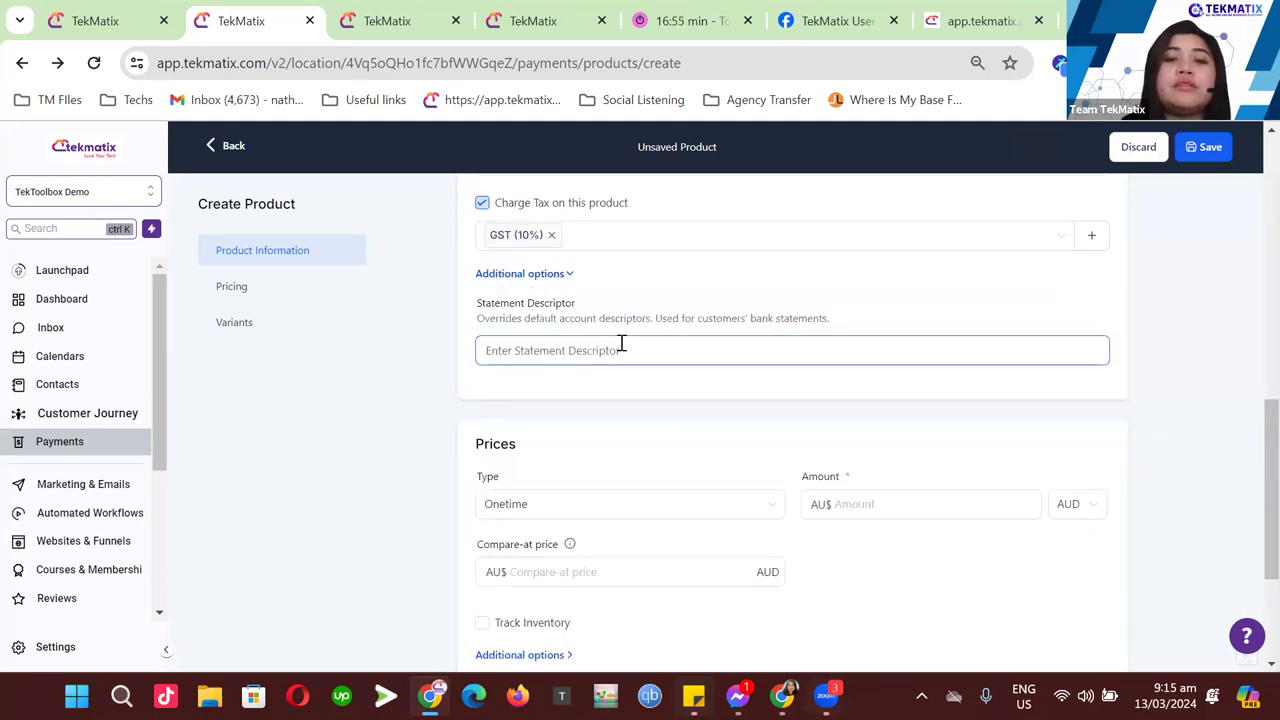
{"action": "left_click", "coordinate": [557, 276]}
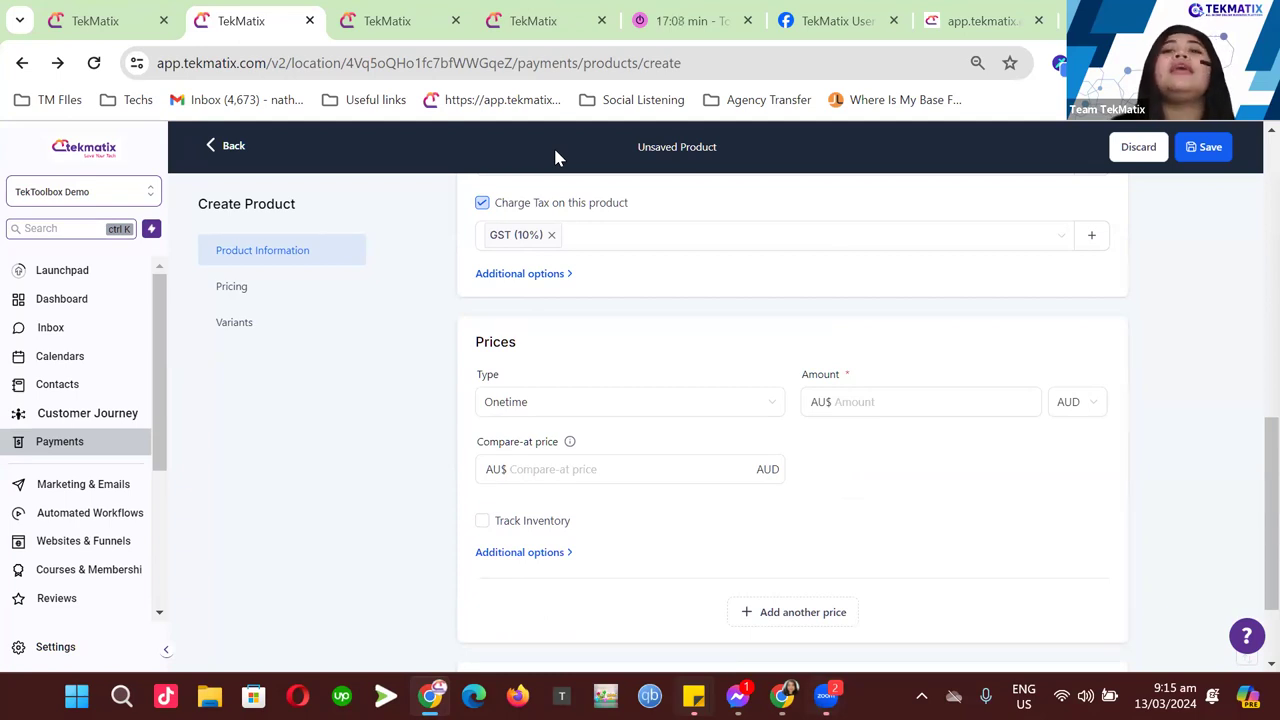
- Switch to the online store preview and go back from the checkout page to the product listing
{"action": "left_click", "coordinate": [950, 32]}
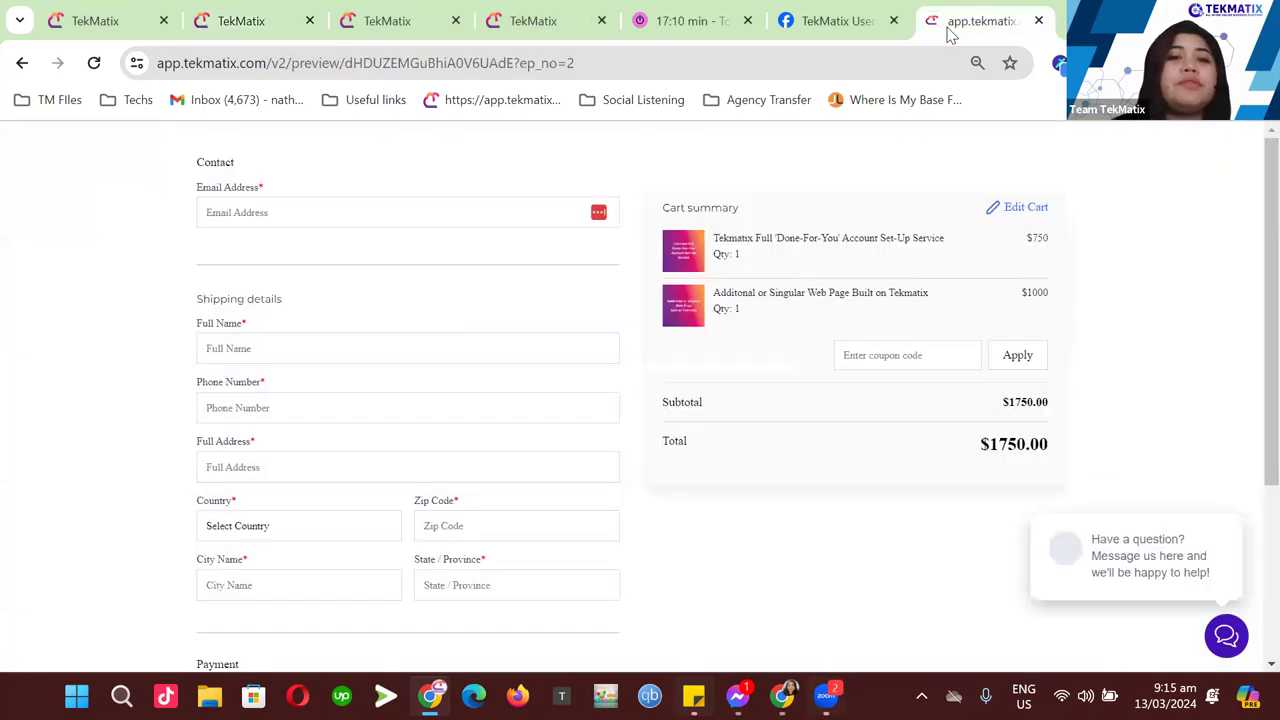
{"action": "left_click", "coordinate": [22, 64]}
{"action": "left_click", "coordinate": [22, 64]}
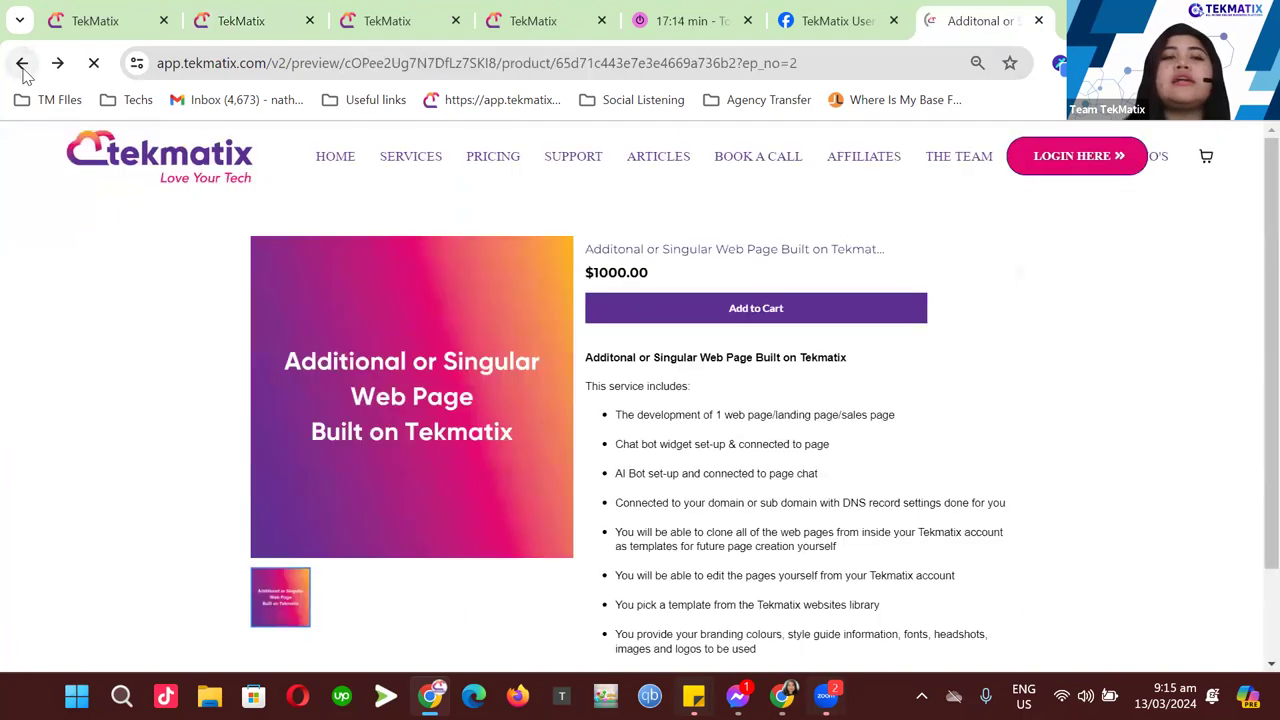
{"action": "left_click", "coordinate": [22, 64]}
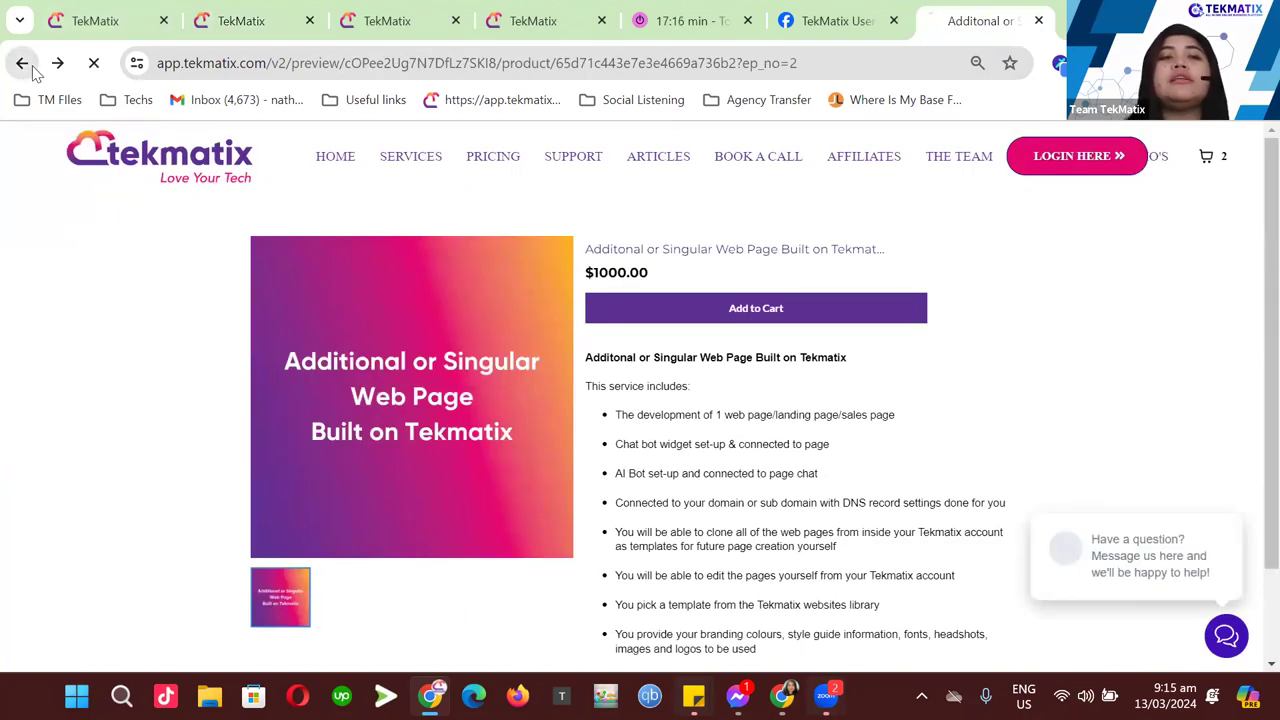
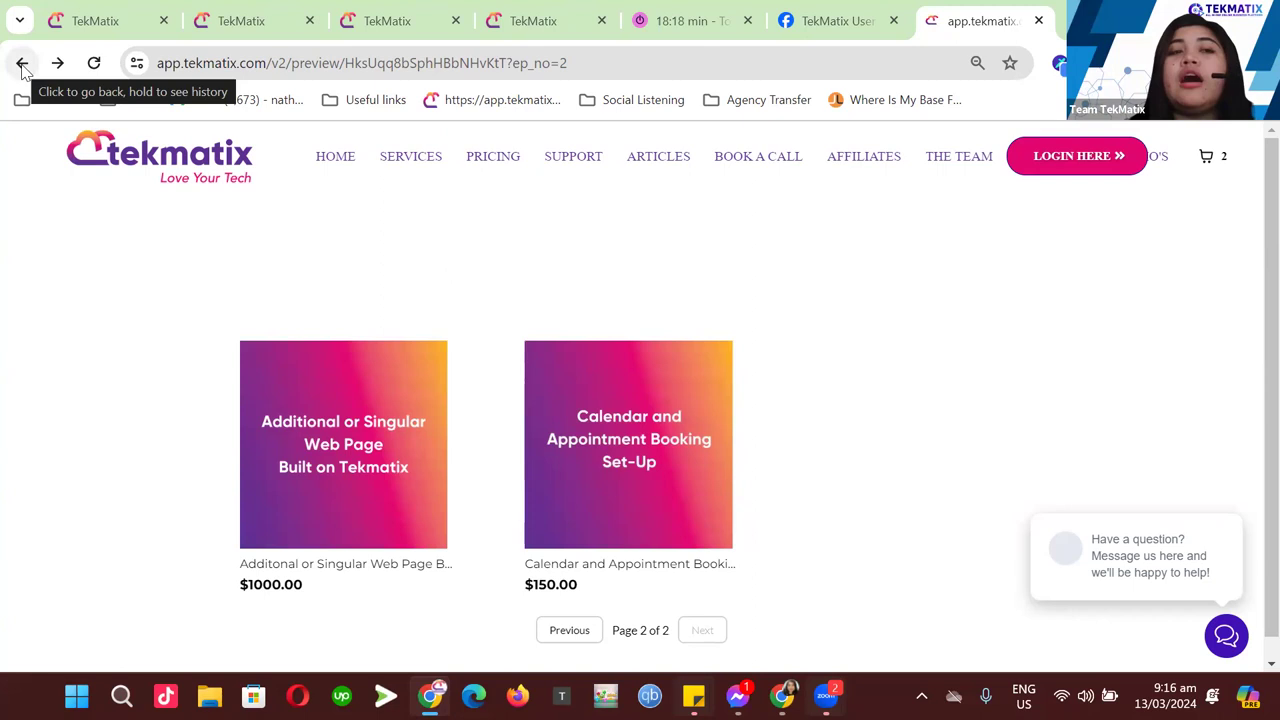
{"action": "left_click", "coordinate": [22, 64]}
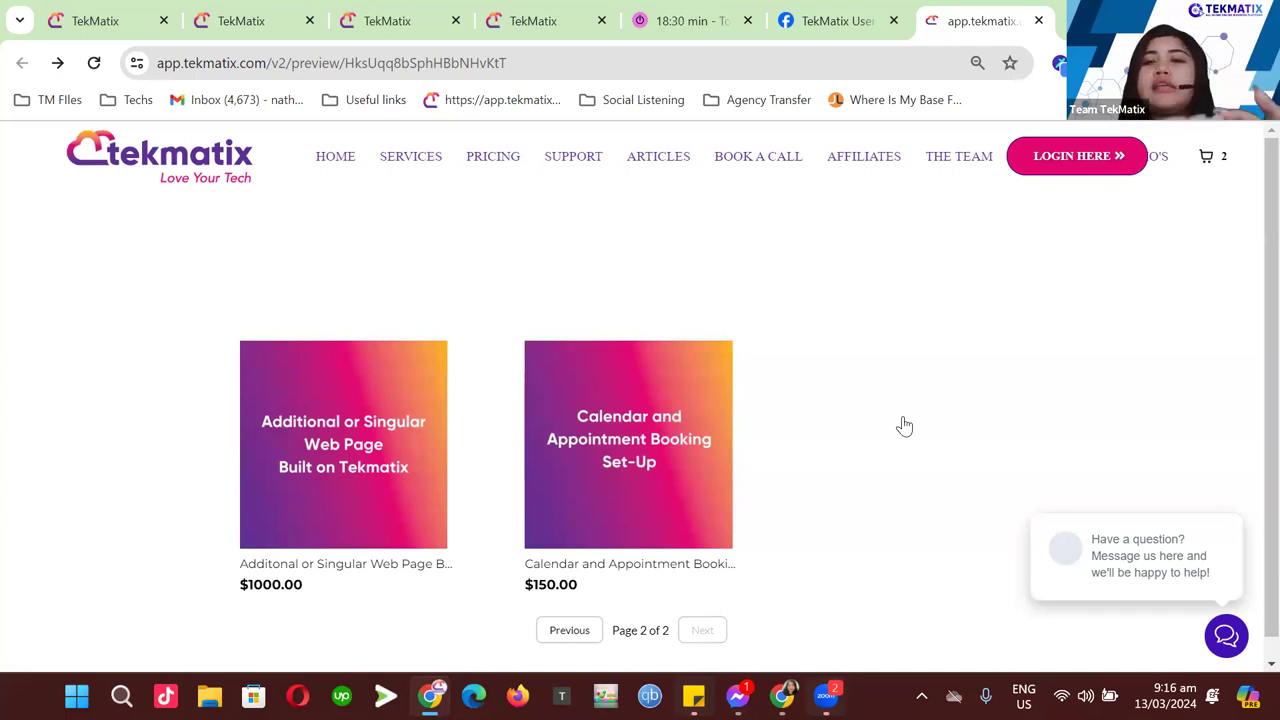
- Browse the first page of store products, view the TekMatix Migration Service details, and return to the listing
{"action": "scroll", "coordinate": [790, 390], "scroll_direction": "down", "scroll_amount": 1}
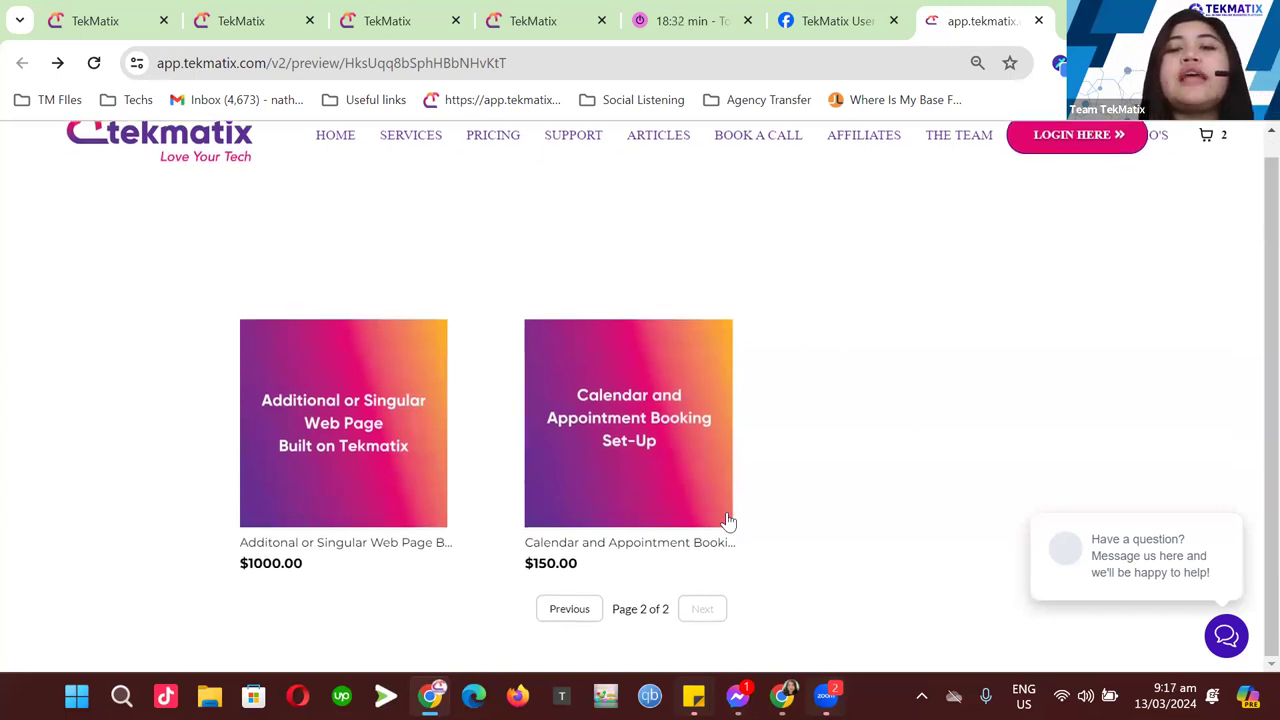
{"action": "left_click", "coordinate": [570, 610]}
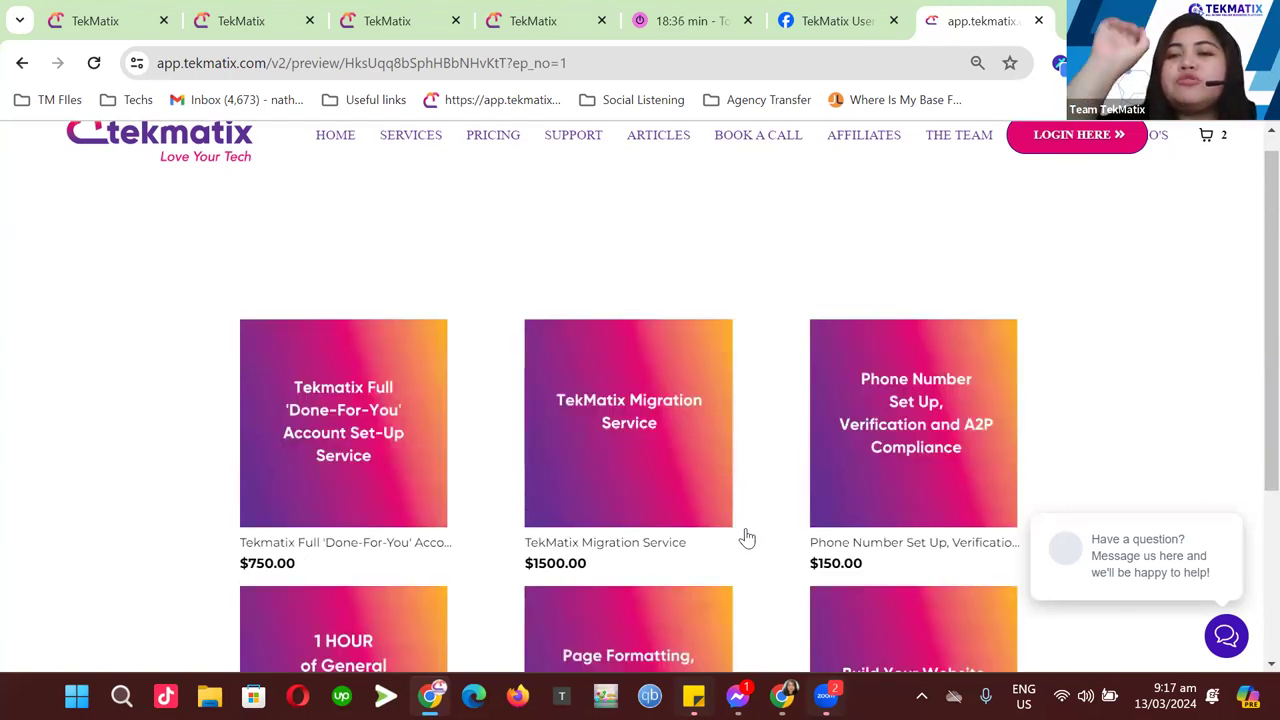
{"action": "scroll", "coordinate": [520, 357], "scroll_direction": "down", "scroll_amount": 2}
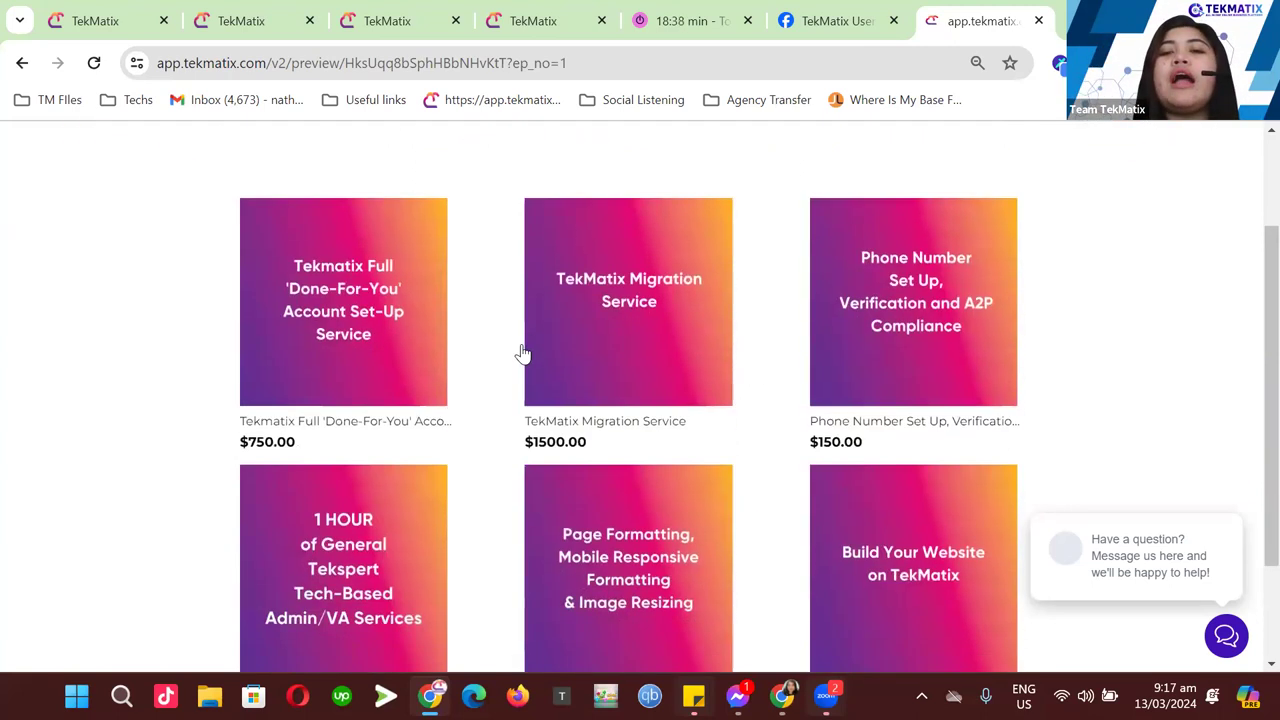
{"action": "scroll", "coordinate": [771, 394], "scroll_direction": "down", "scroll_amount": 1}
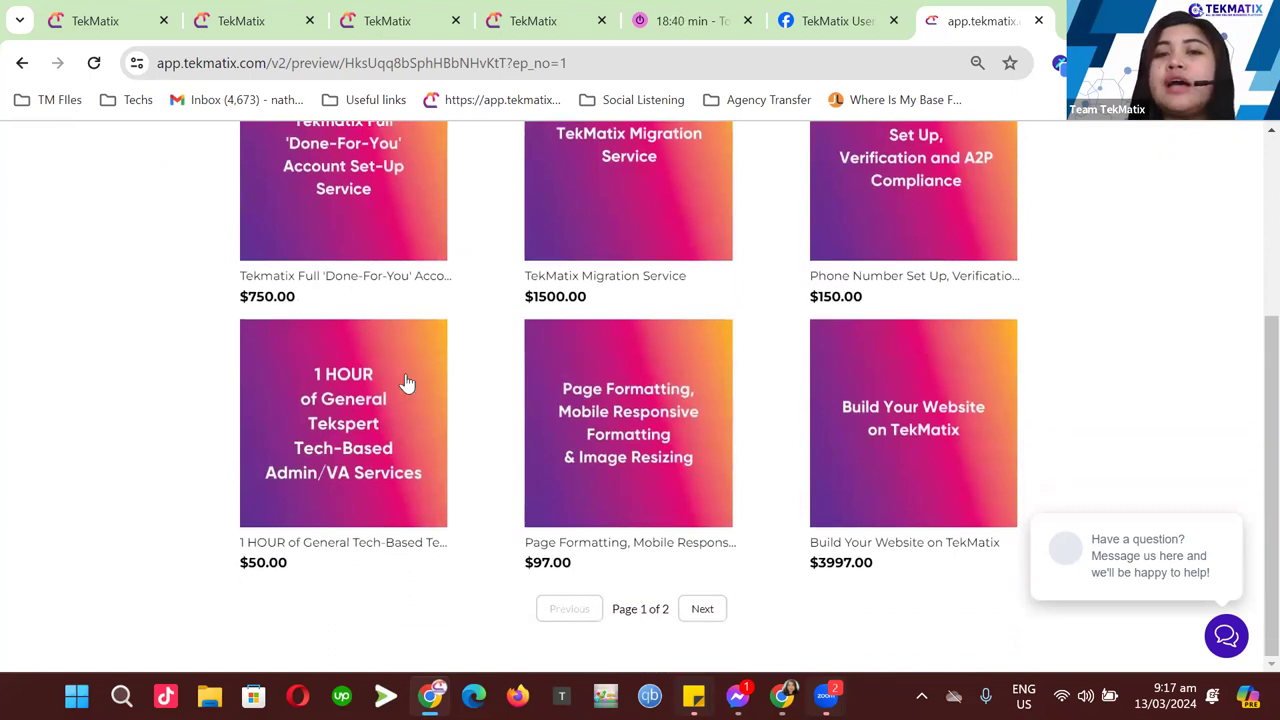
{"action": "left_click", "coordinate": [660, 190]}
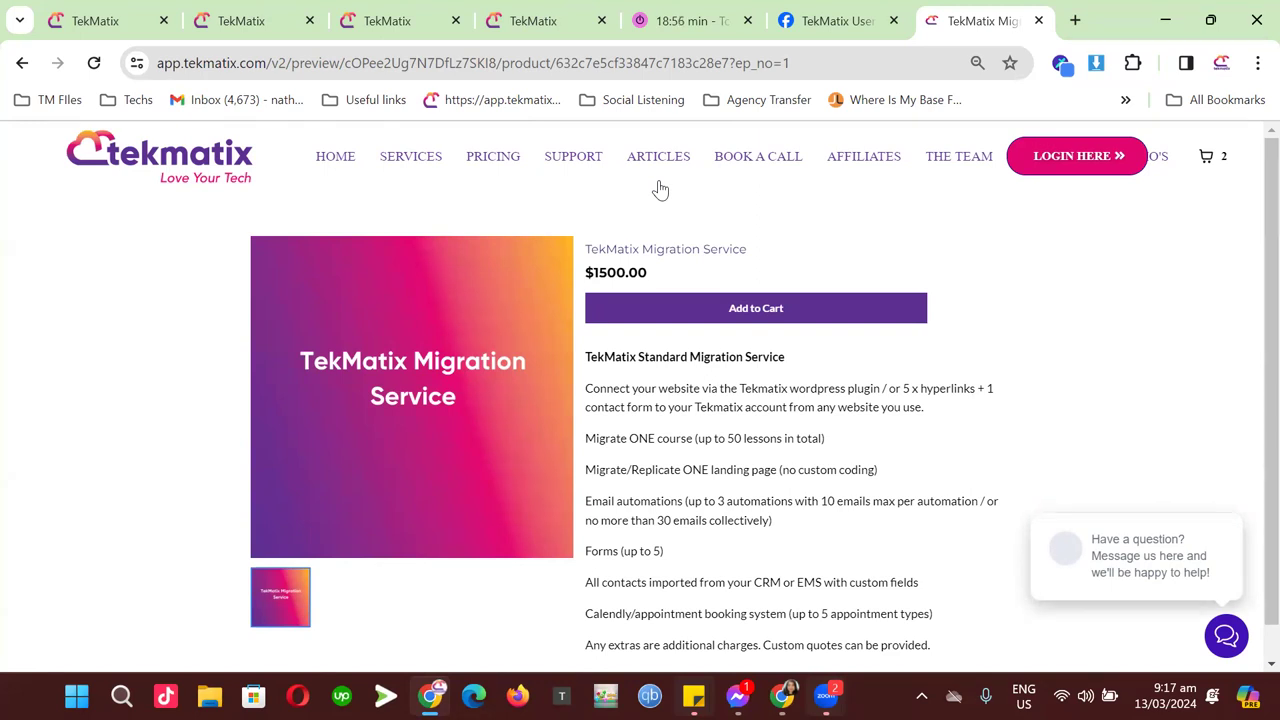
{"action": "left_click", "coordinate": [22, 64]}
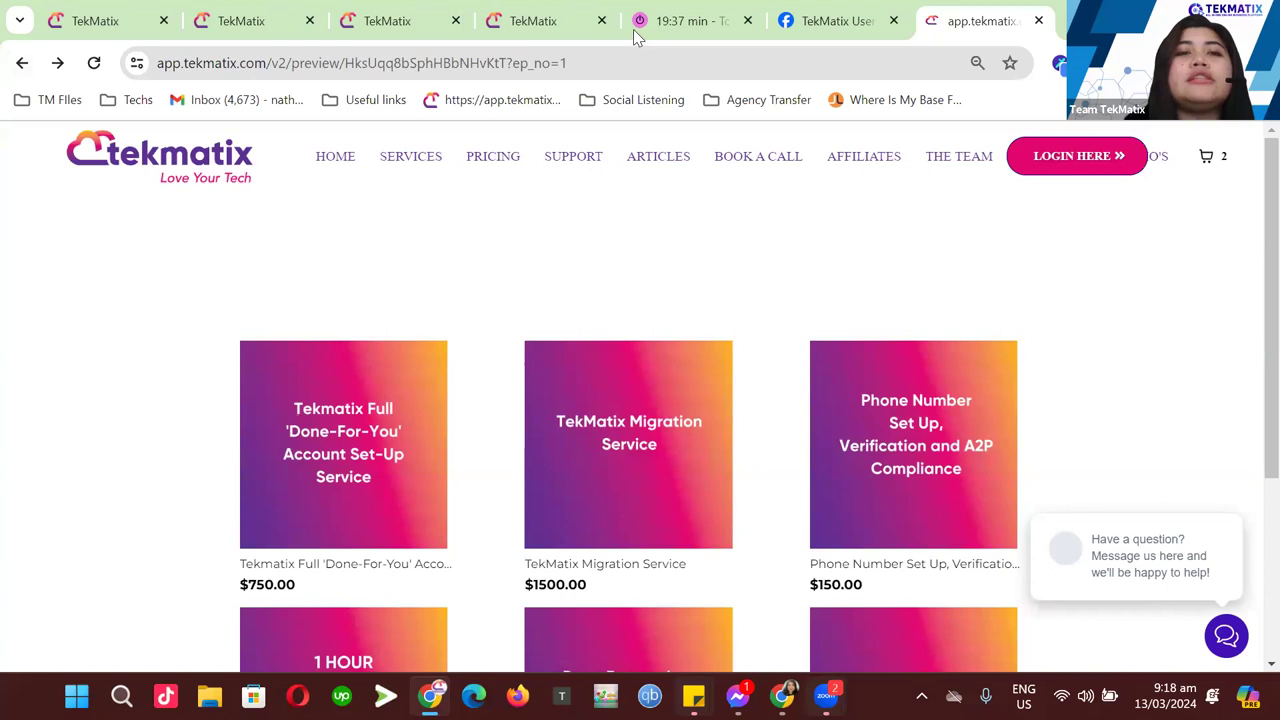
- Return to the unsaved product form in the TekToolbox Demo account and choose Onetime as the price type
{"action": "left_click", "coordinate": [393, 33]}
{"action": "left_click", "coordinate": [501, 36]}
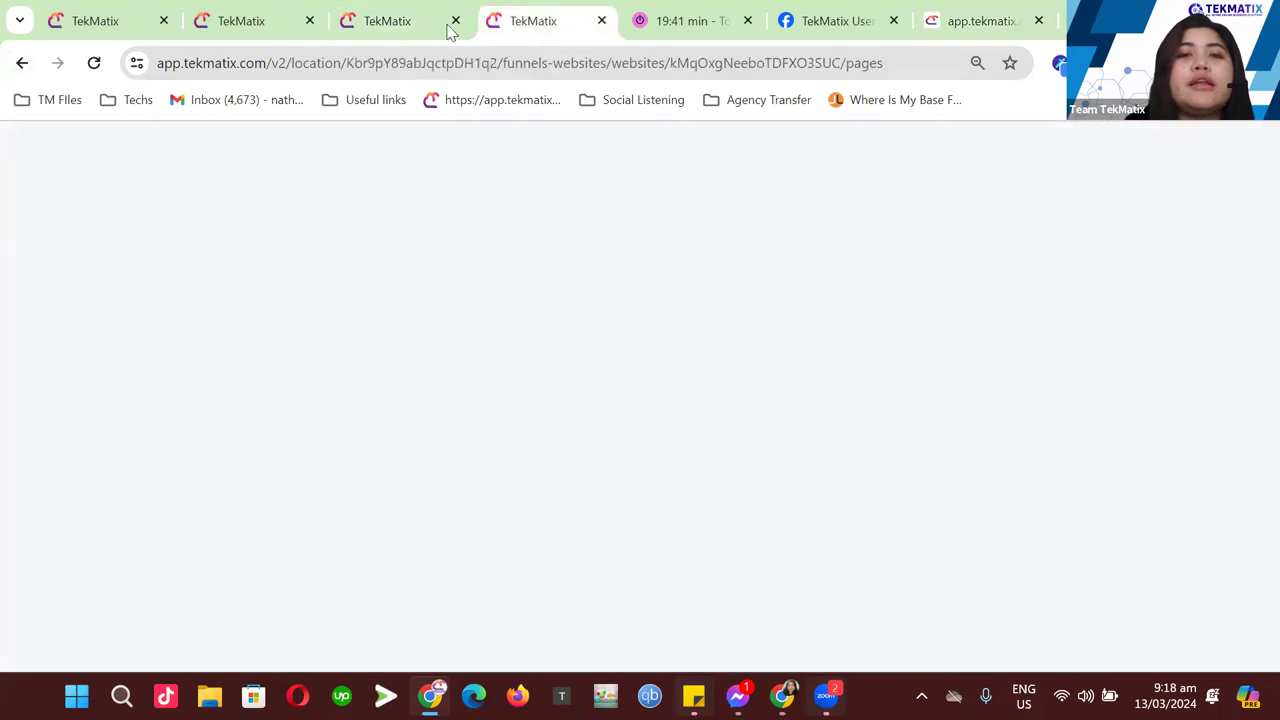
{"action": "left_click", "coordinate": [268, 25]}
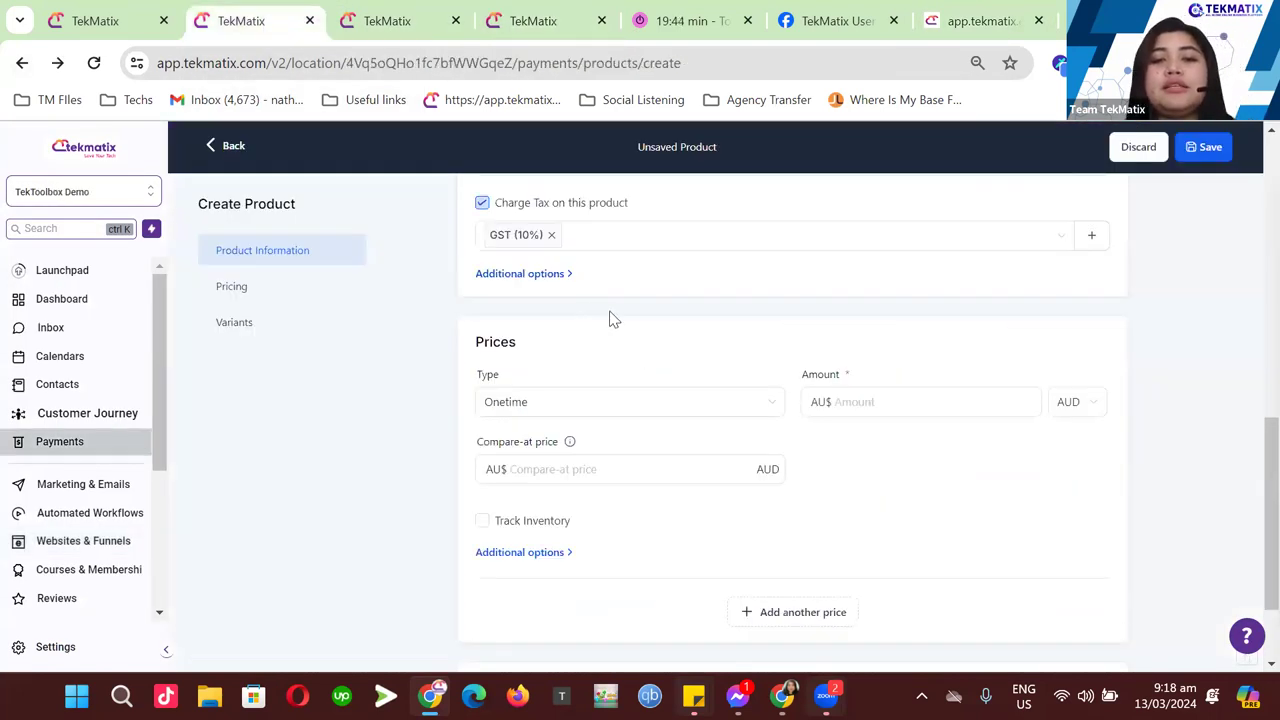
{"action": "scroll", "coordinate": [560, 320], "scroll_direction": "up", "scroll_amount": 3}
{"action": "scroll", "coordinate": [640, 312], "scroll_direction": "down", "scroll_amount": 2}
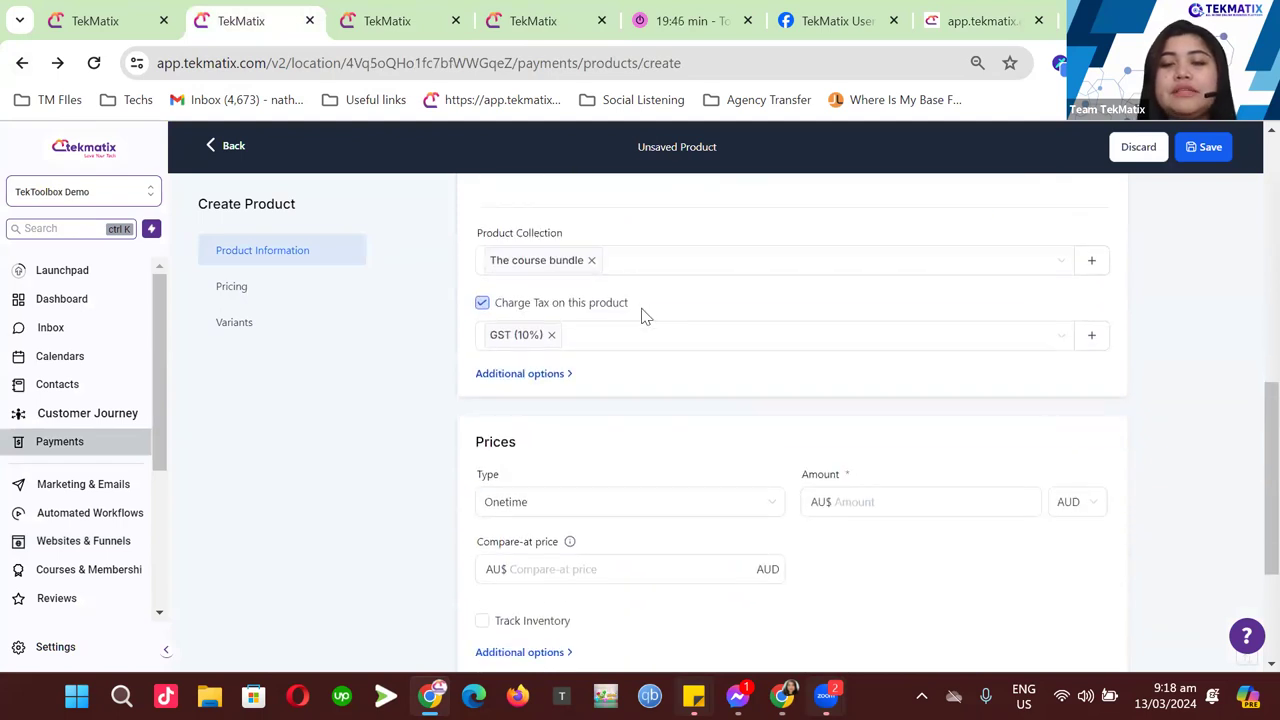
{"action": "scroll", "coordinate": [594, 390], "scroll_direction": "down", "scroll_amount": 1}
{"action": "left_click", "coordinate": [563, 400]}
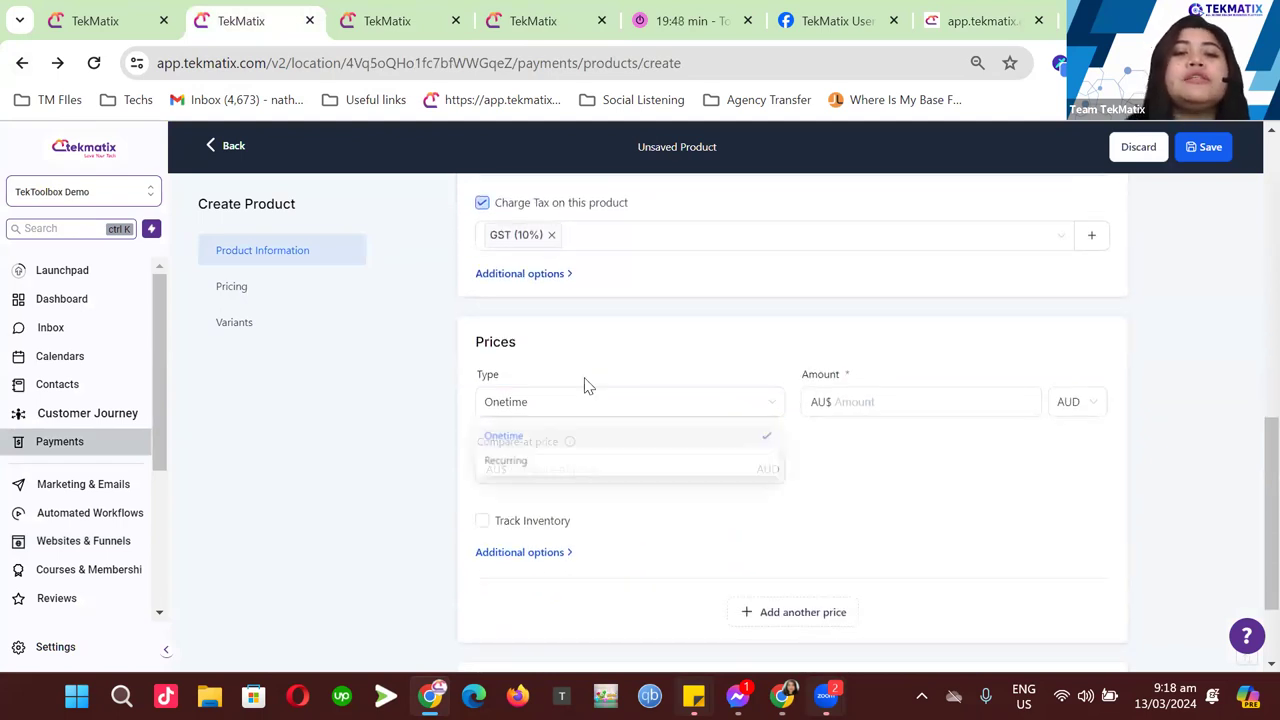
{"action": "scroll", "coordinate": [658, 340], "scroll_direction": "down", "scroll_amount": 1}
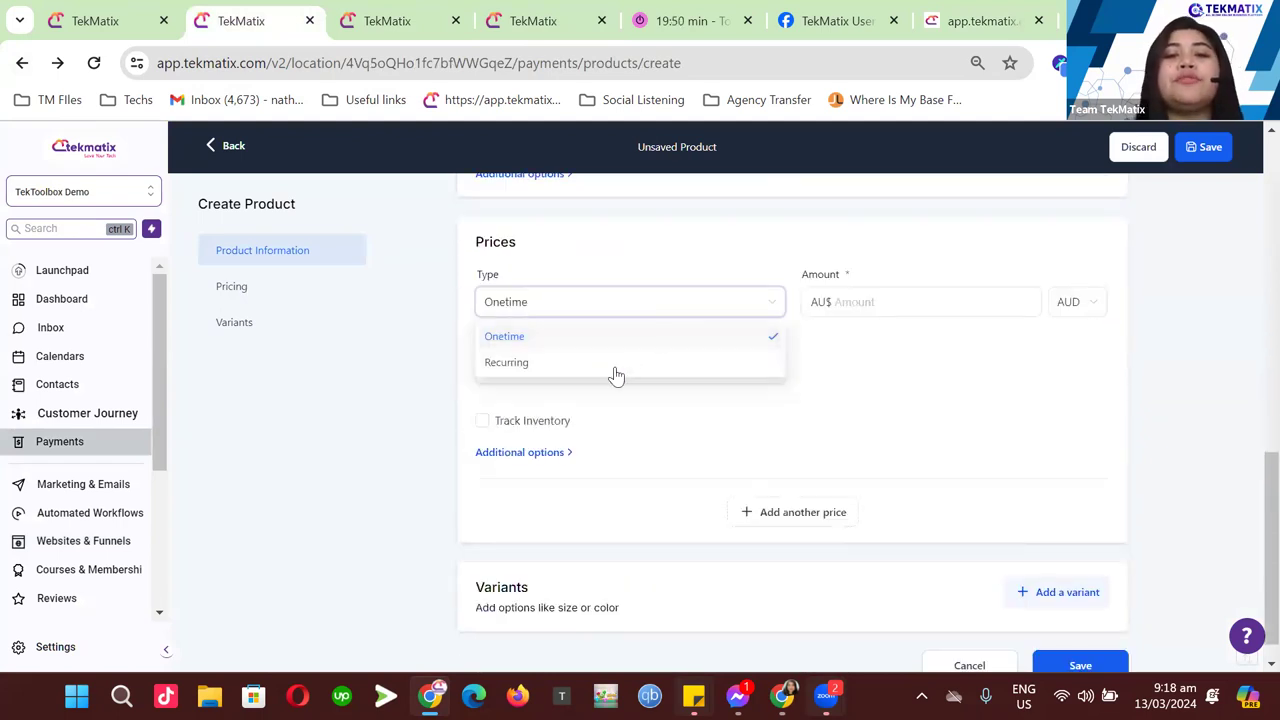
{"action": "left_click", "coordinate": [612, 348]}
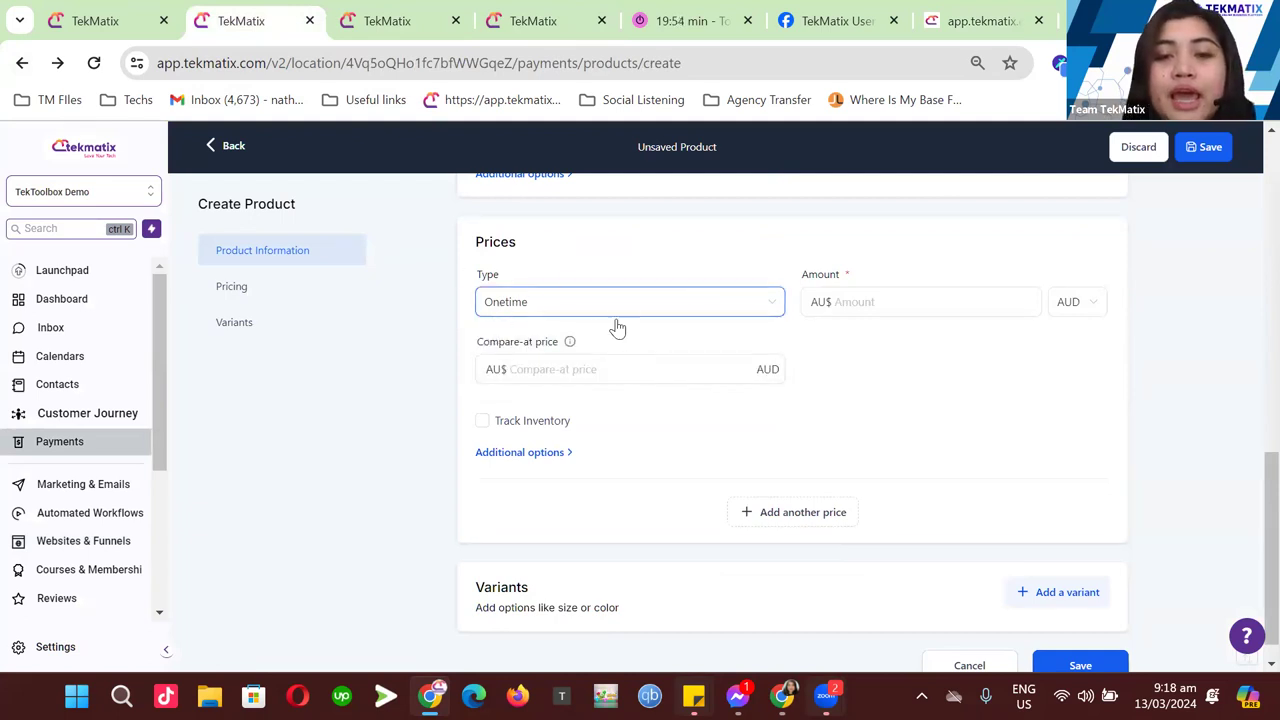
- Set the product's one-time price amount to AU$ 120
{"action": "left_click", "coordinate": [877, 304]}
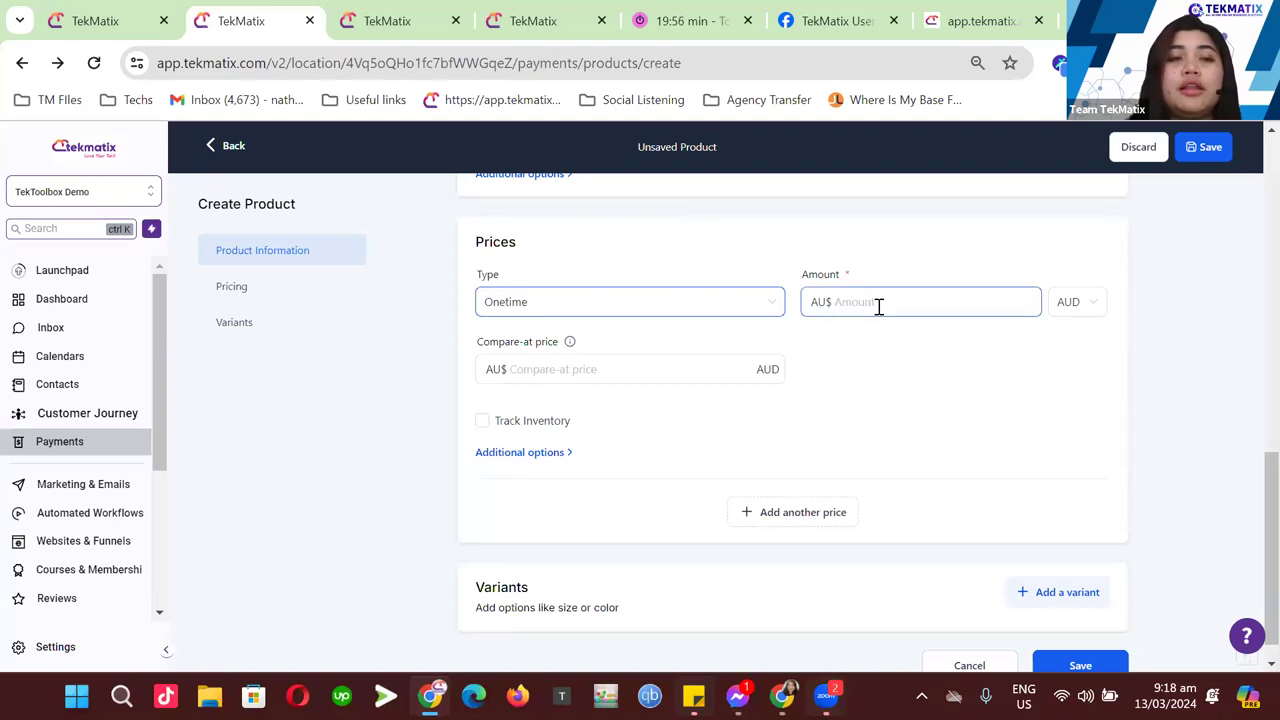
{"action": "type", "text": "120"}
{"action": "left_click", "coordinate": [910, 277]}
{"action": "mouse_move", "coordinate": [571, 343]}
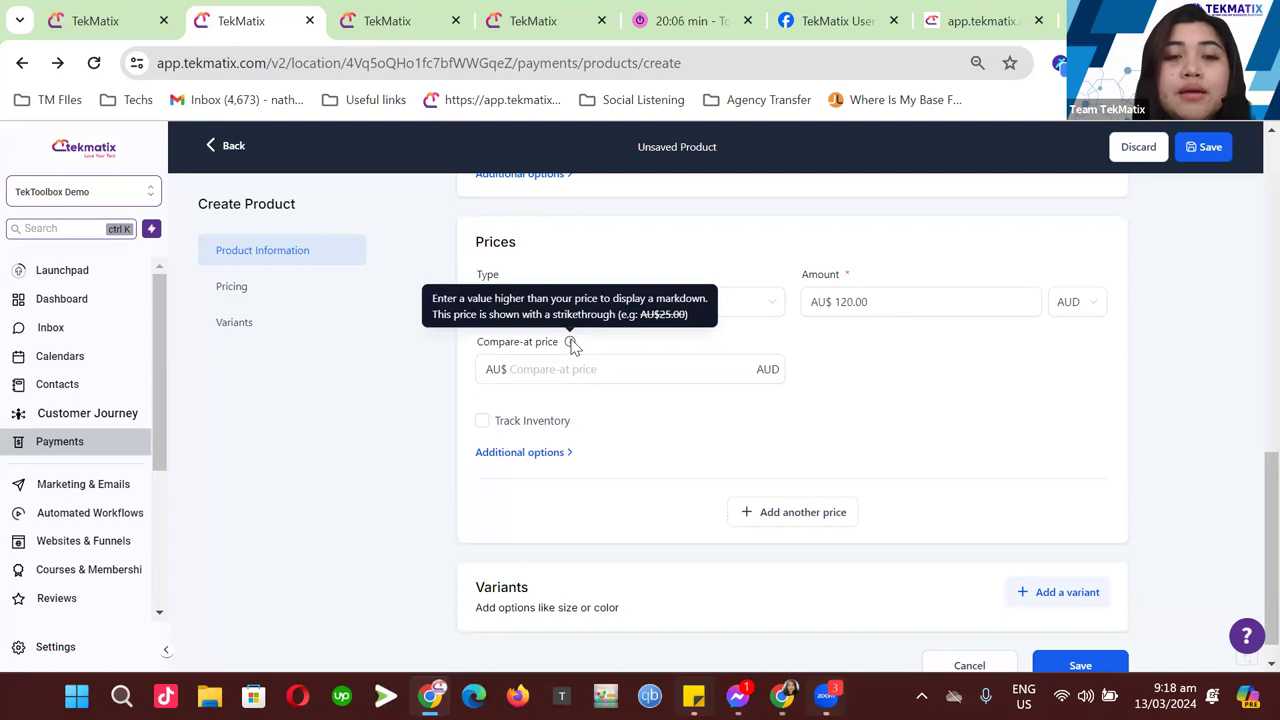
- Enable inventory tracking for the price and set the available quantity to 100
{"action": "left_click", "coordinate": [545, 425]}
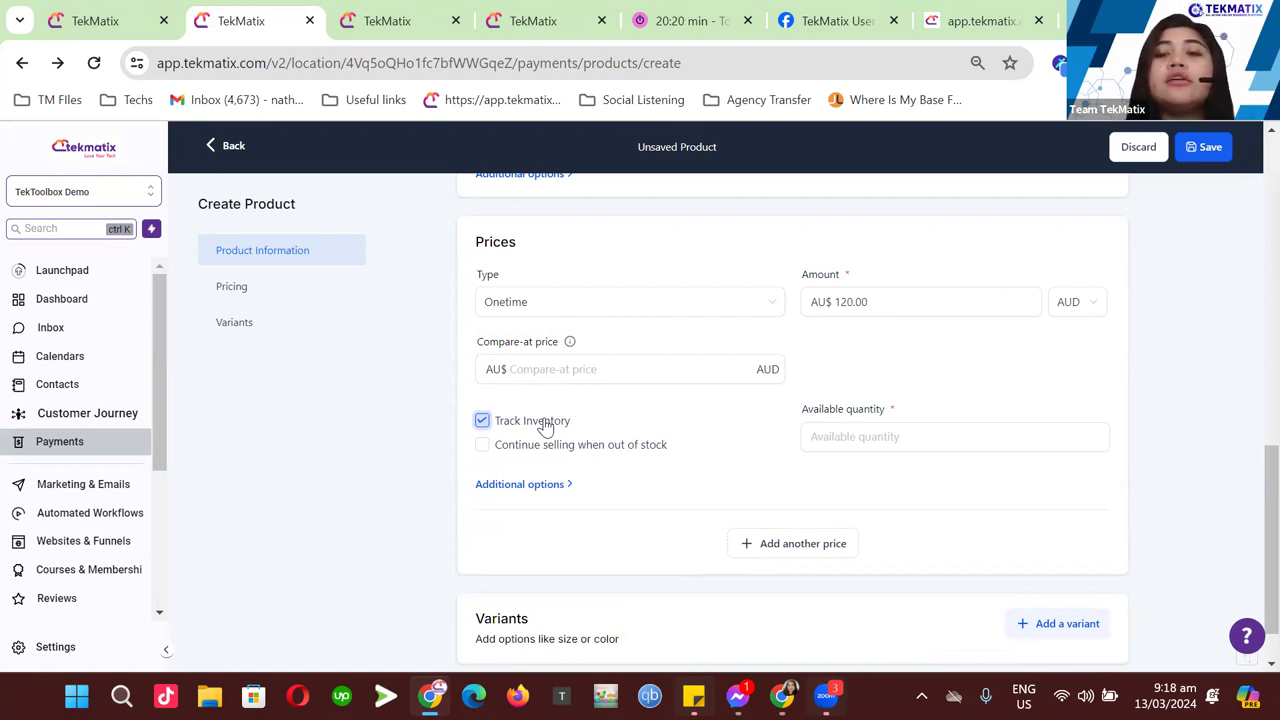
{"action": "left_click", "coordinate": [893, 428]}
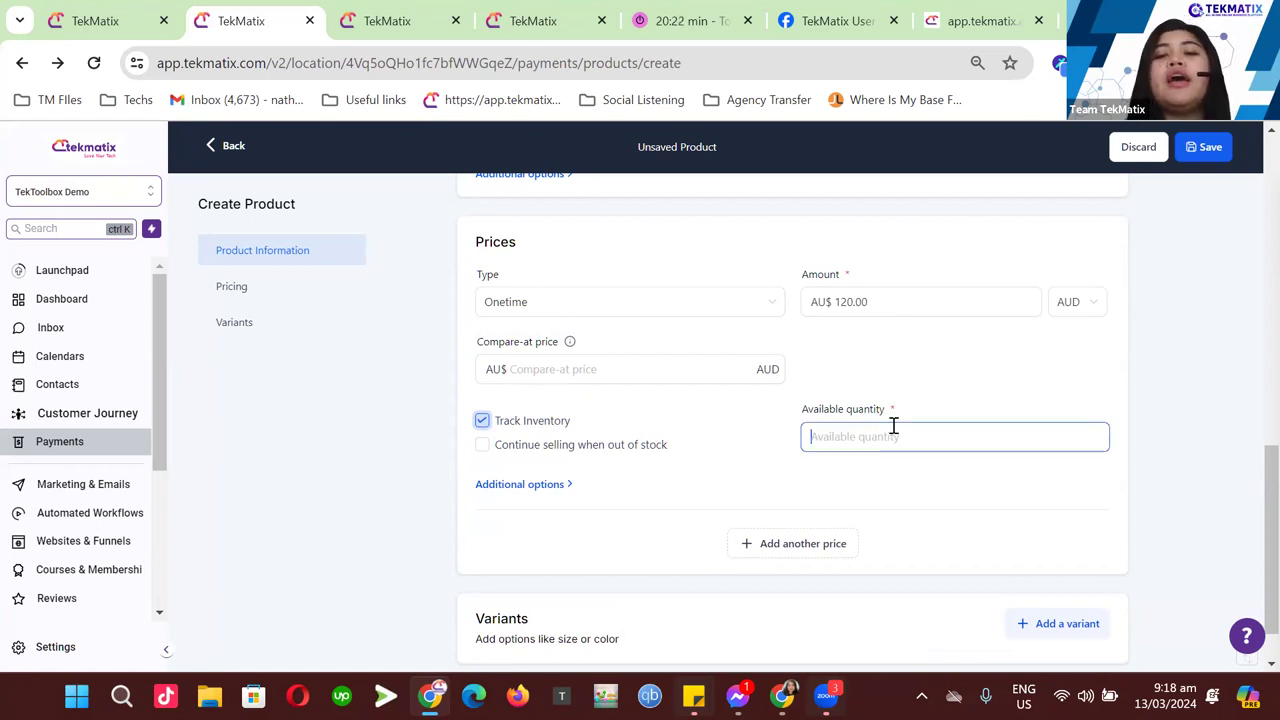
{"action": "type", "text": "100"}
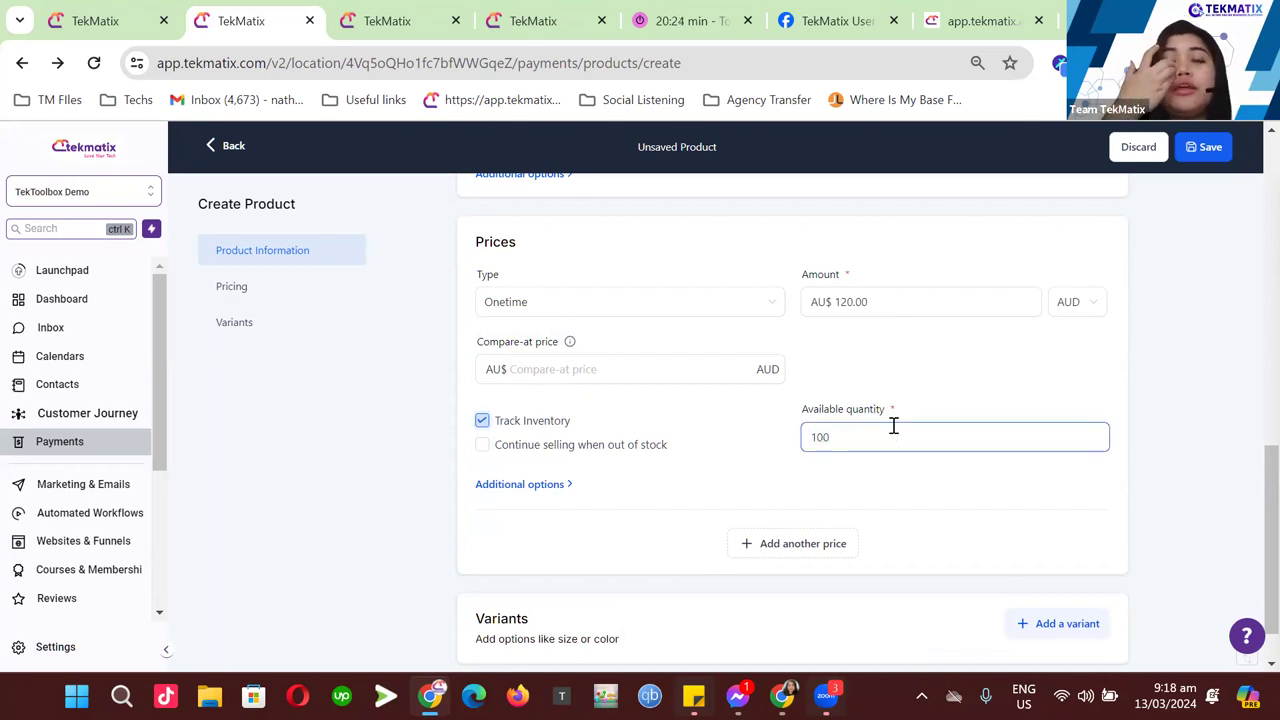
{"action": "left_click", "coordinate": [905, 405]}
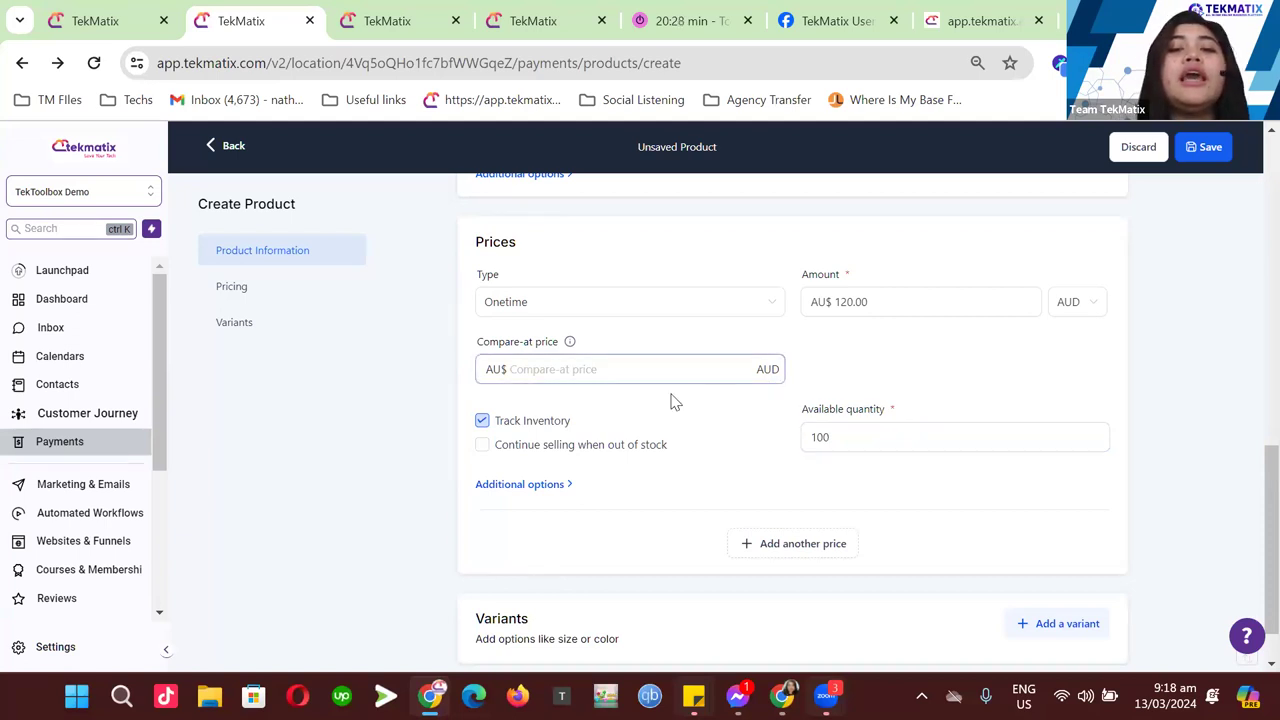
- Try the option to continue selling when out of stock, switching it on and off again
{"action": "left_click", "coordinate": [482, 445]}
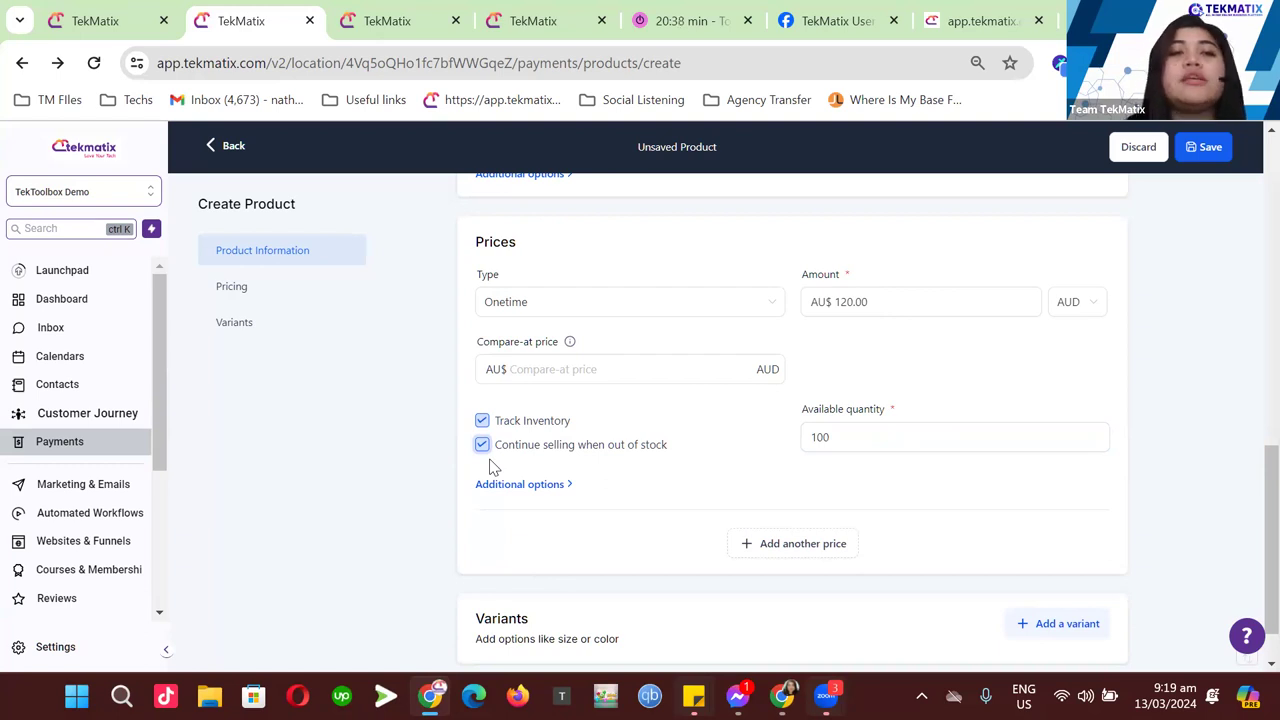
{"action": "left_click", "coordinate": [483, 451]}
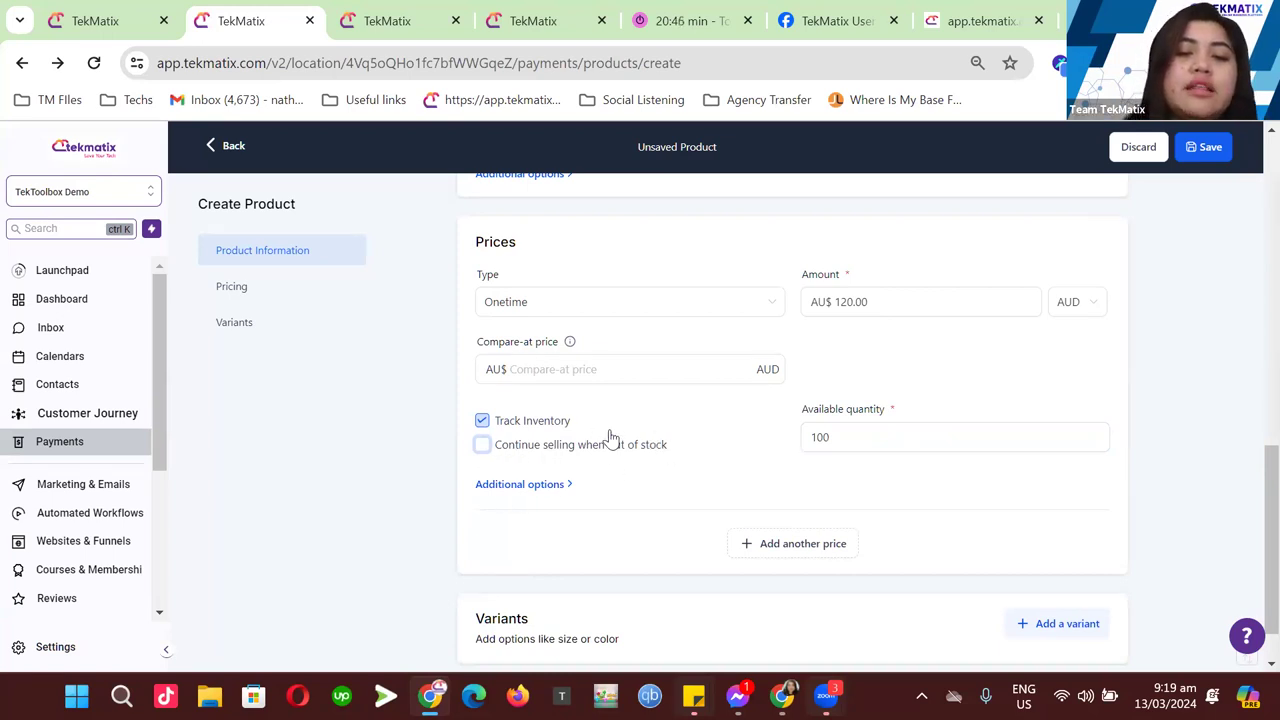
{"action": "left_click", "coordinate": [489, 452]}
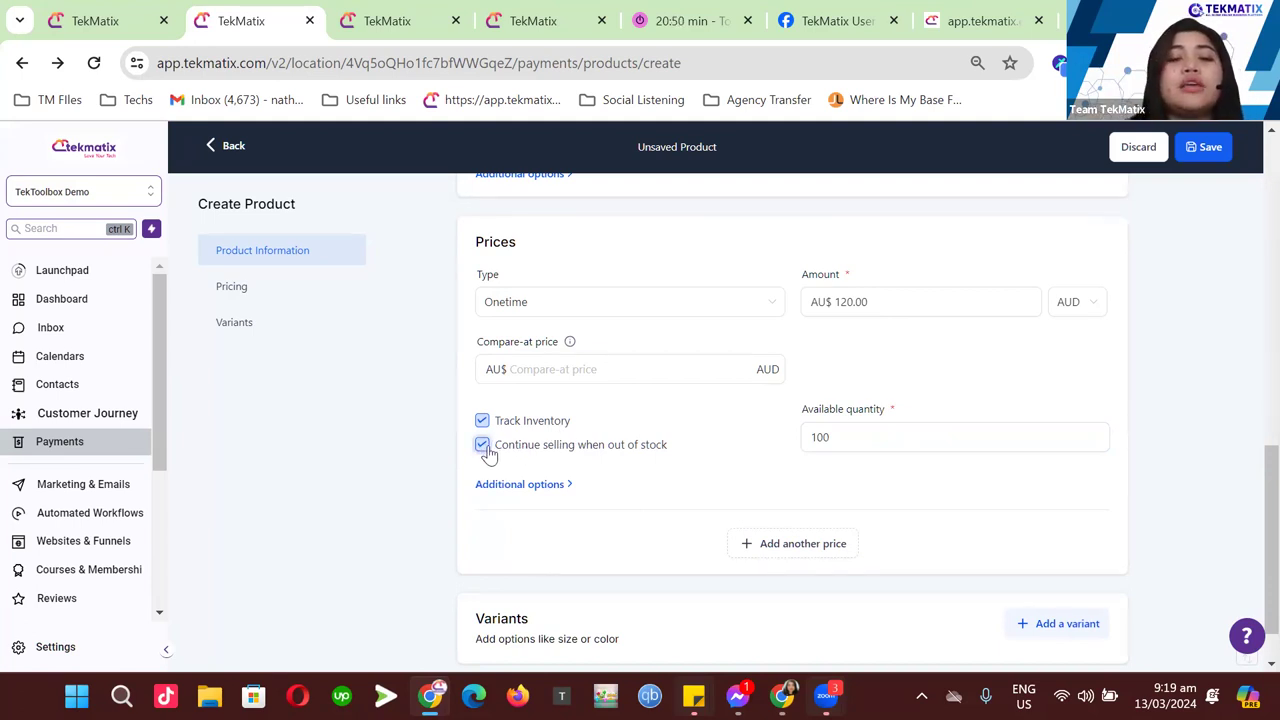
{"action": "left_click", "coordinate": [489, 452]}
- Examine the price's additional options for Price Description and Membership Offer, then collapse them without entering anything
{"action": "scroll", "coordinate": [625, 428], "scroll_direction": "down", "scroll_amount": 1}
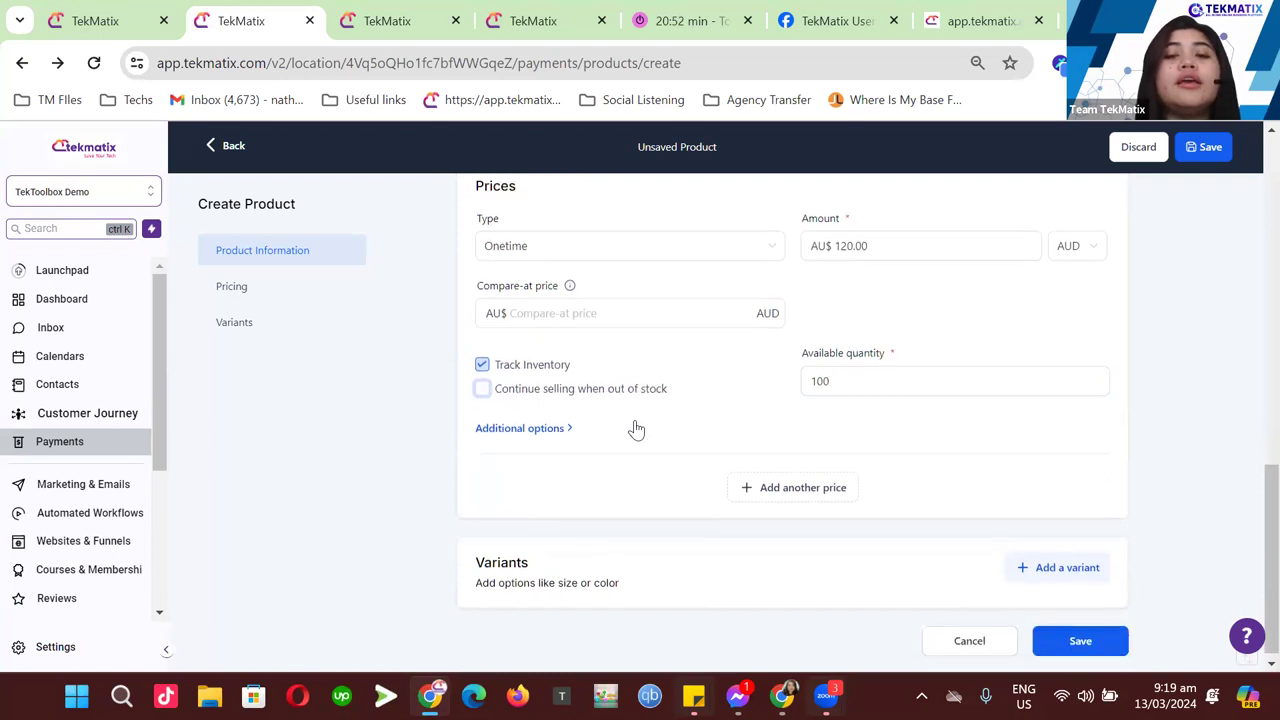
{"action": "left_click", "coordinate": [555, 421]}
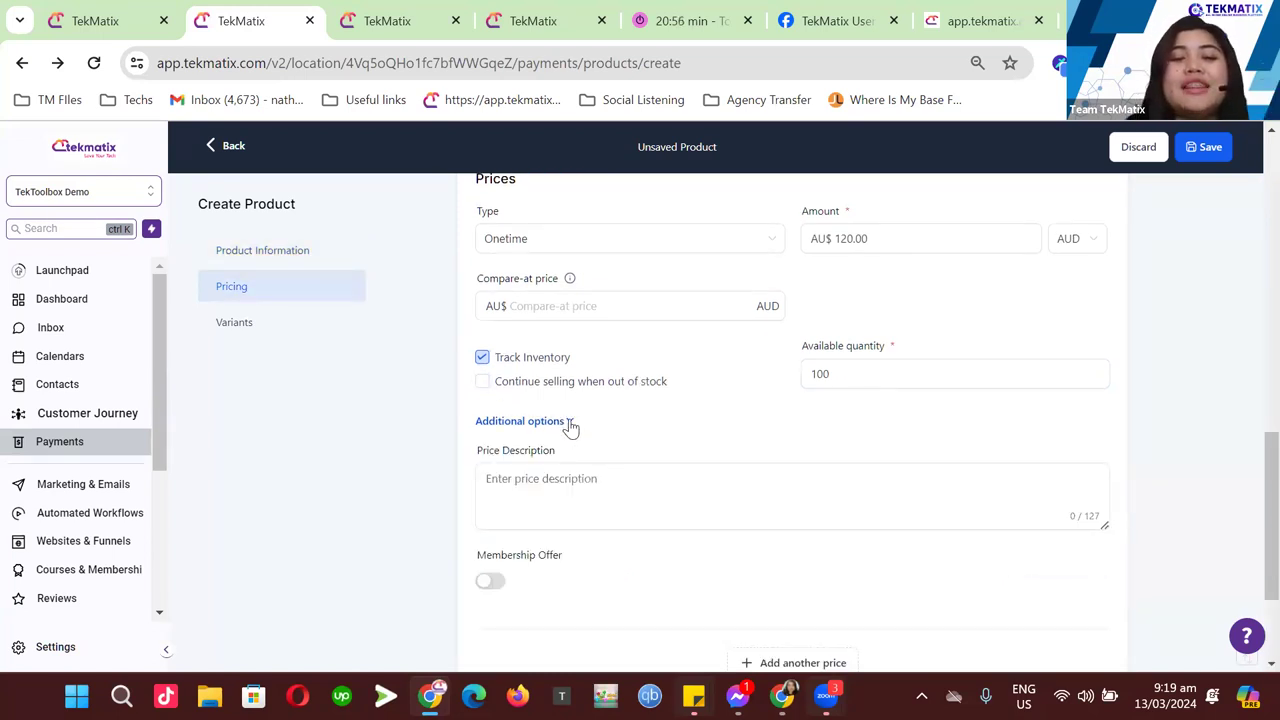
{"action": "left_click", "coordinate": [557, 421]}
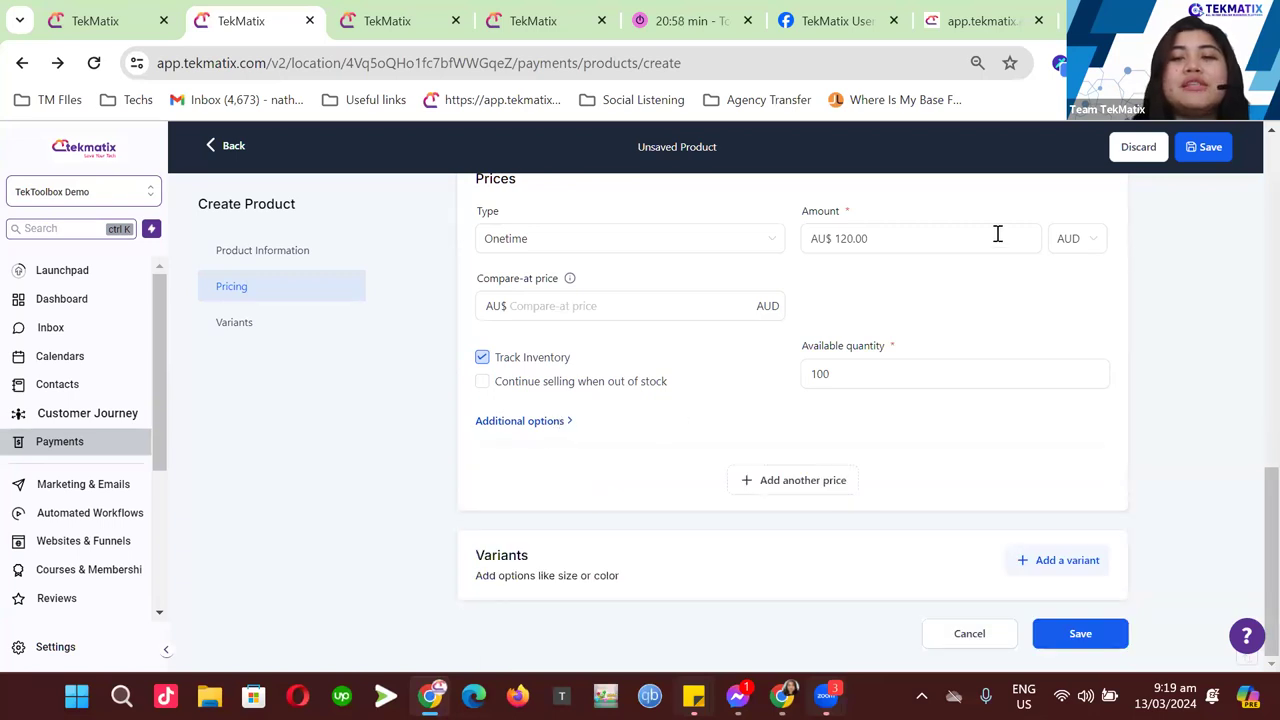
{"action": "left_click", "coordinate": [820, 373]}
{"action": "left_click", "coordinate": [612, 446]}
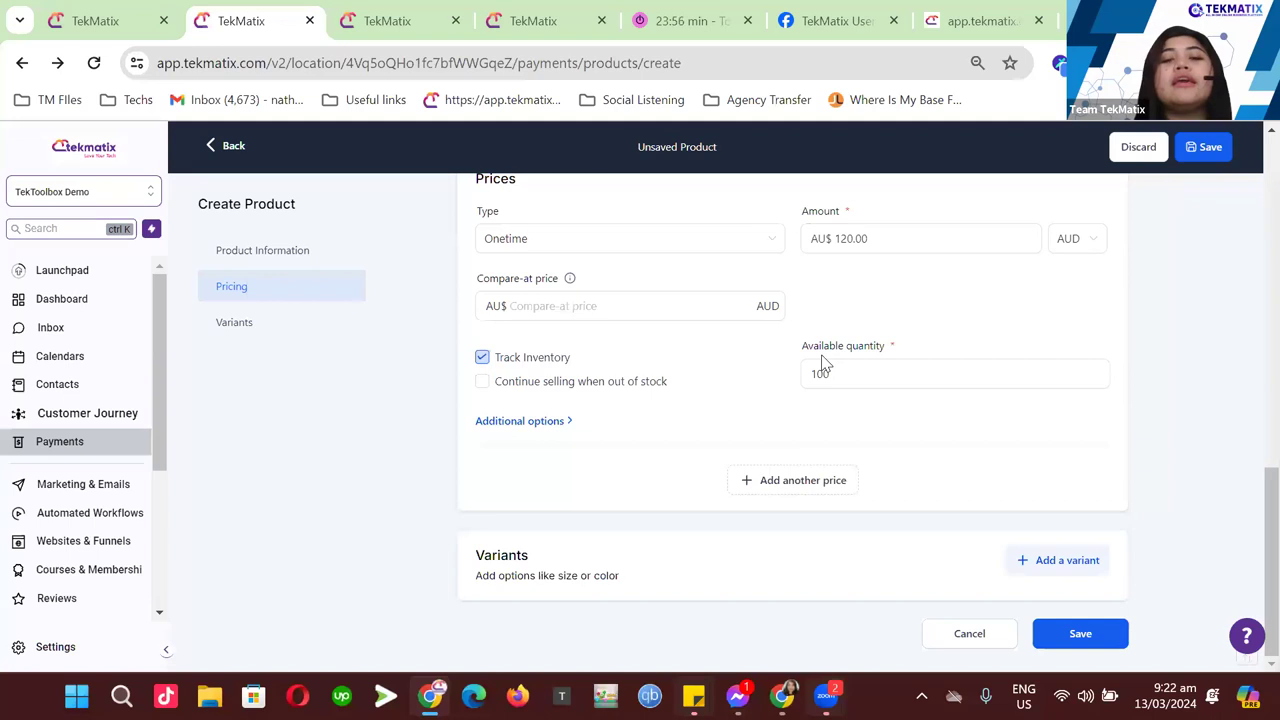
{"action": "scroll", "coordinate": [689, 394], "scroll_direction": "up", "scroll_amount": 2}
{"action": "scroll", "coordinate": [689, 394], "scroll_direction": "down", "scroll_amount": 2}
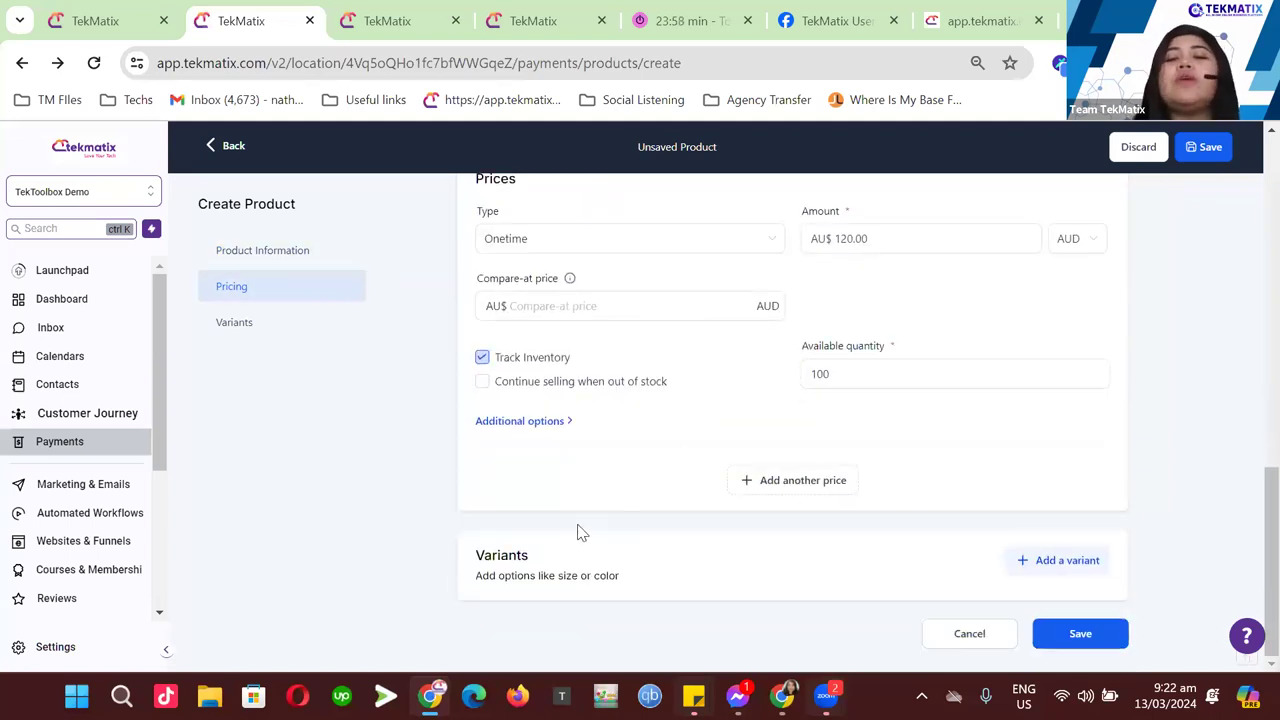
{"action": "left_click_drag", "start_coordinate": [600, 577], "coordinate": [474, 551]}
{"action": "left_click", "coordinate": [894, 565]}
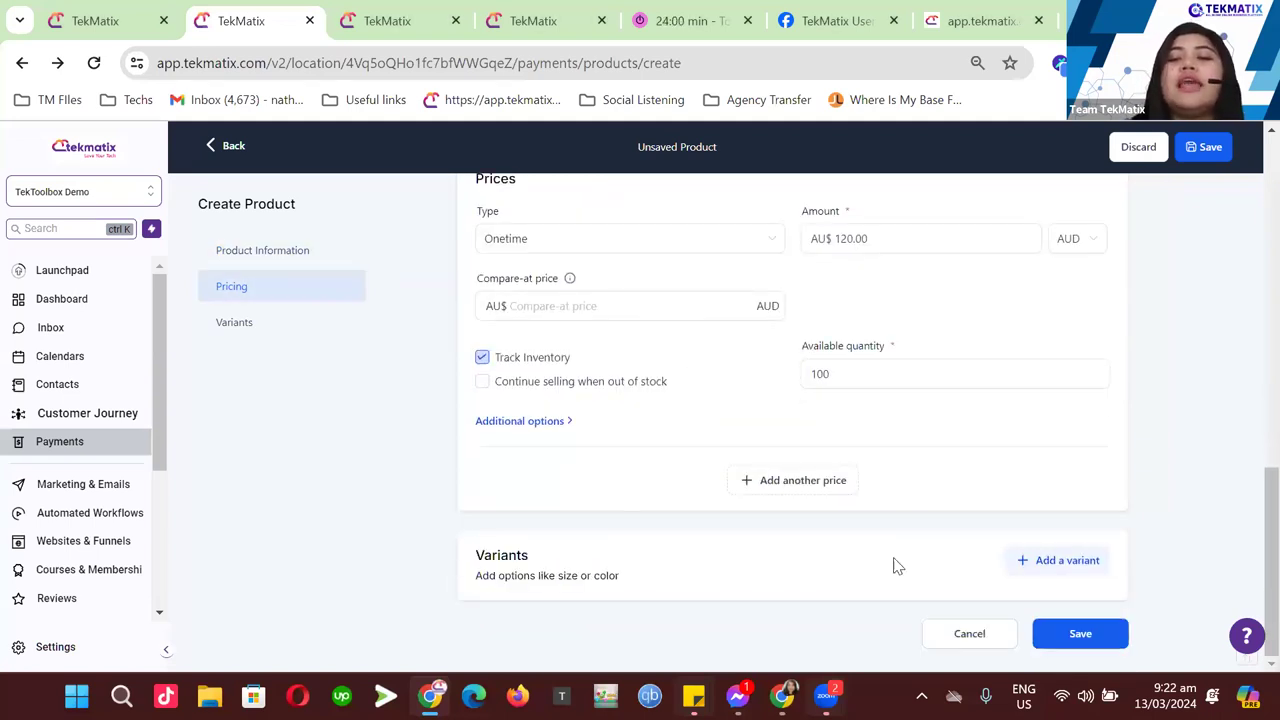
- Add a variant to the product with the option name Type
{"action": "left_click", "coordinate": [1052, 560]}
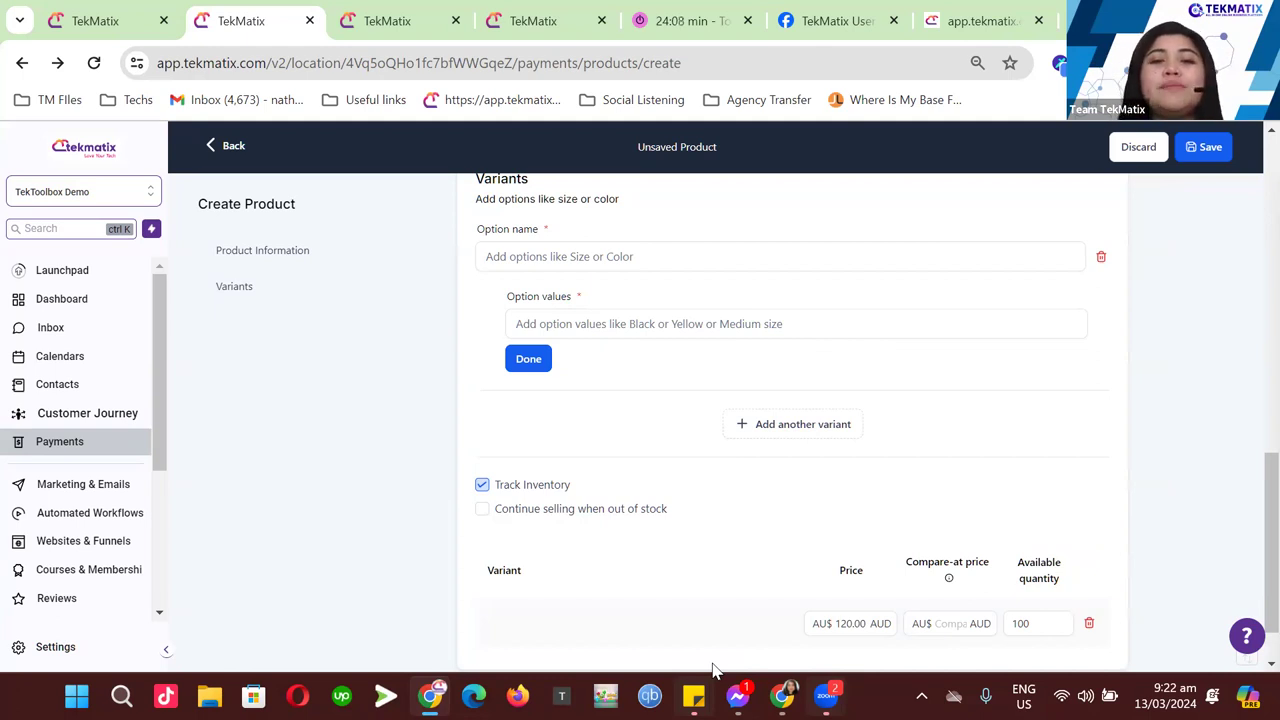
{"action": "scroll", "coordinate": [541, 663], "scroll_direction": "up", "scroll_amount": 1}
{"action": "left_click", "coordinate": [596, 362]}
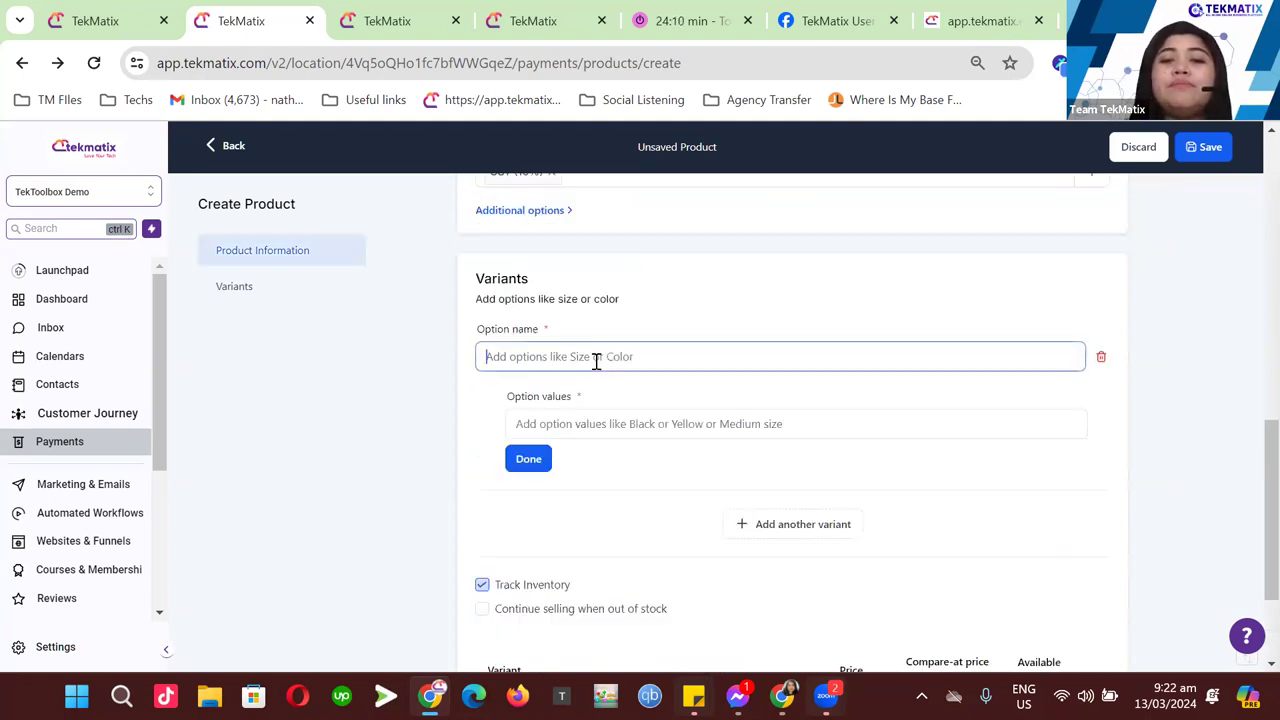
{"action": "type", "text": "Ty"}
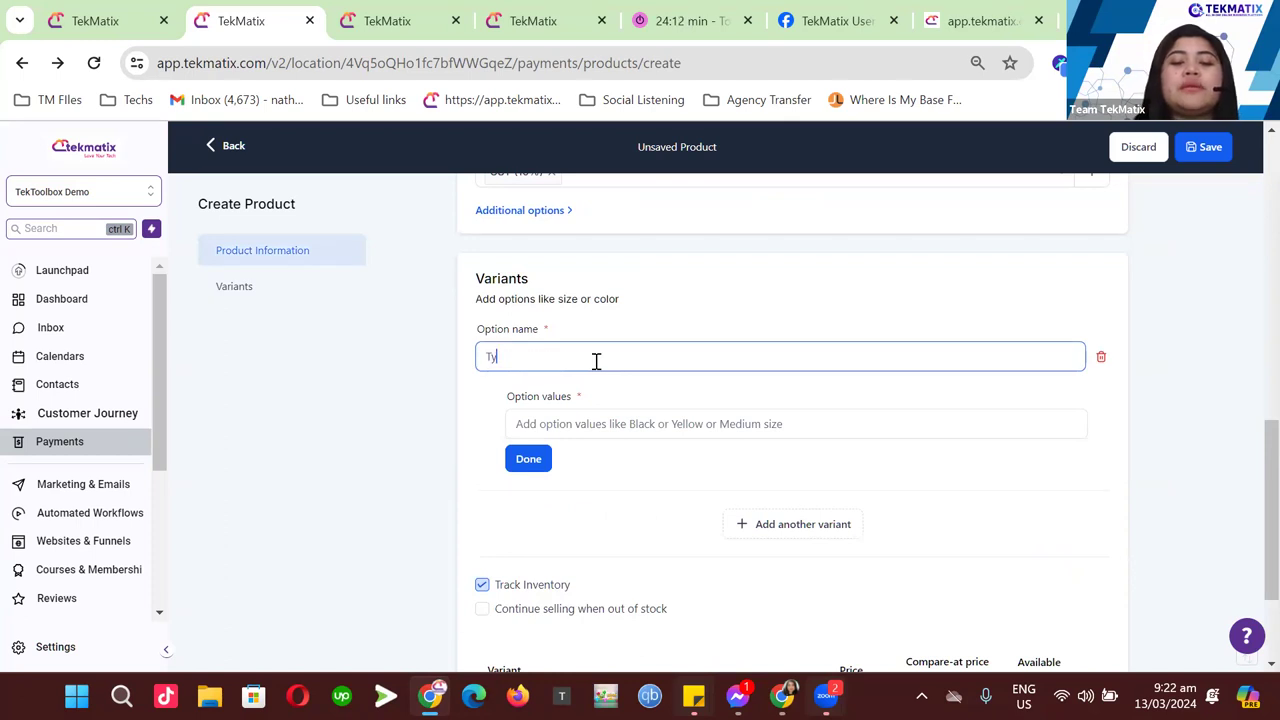
{"action": "type", "text": "pe"}
- Enter Premium, Basic and Starter as the option values of the Type variant
{"action": "left_click", "coordinate": [614, 423]}
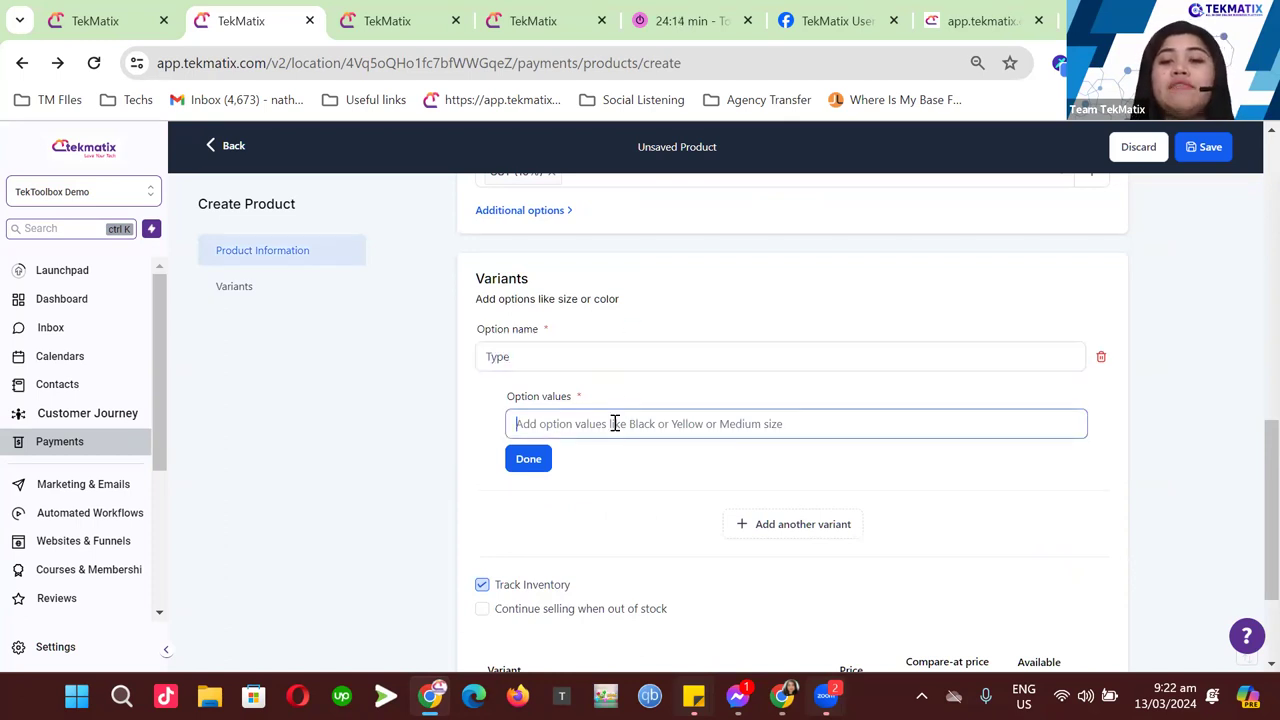
{"action": "type", "text": "Premium"}
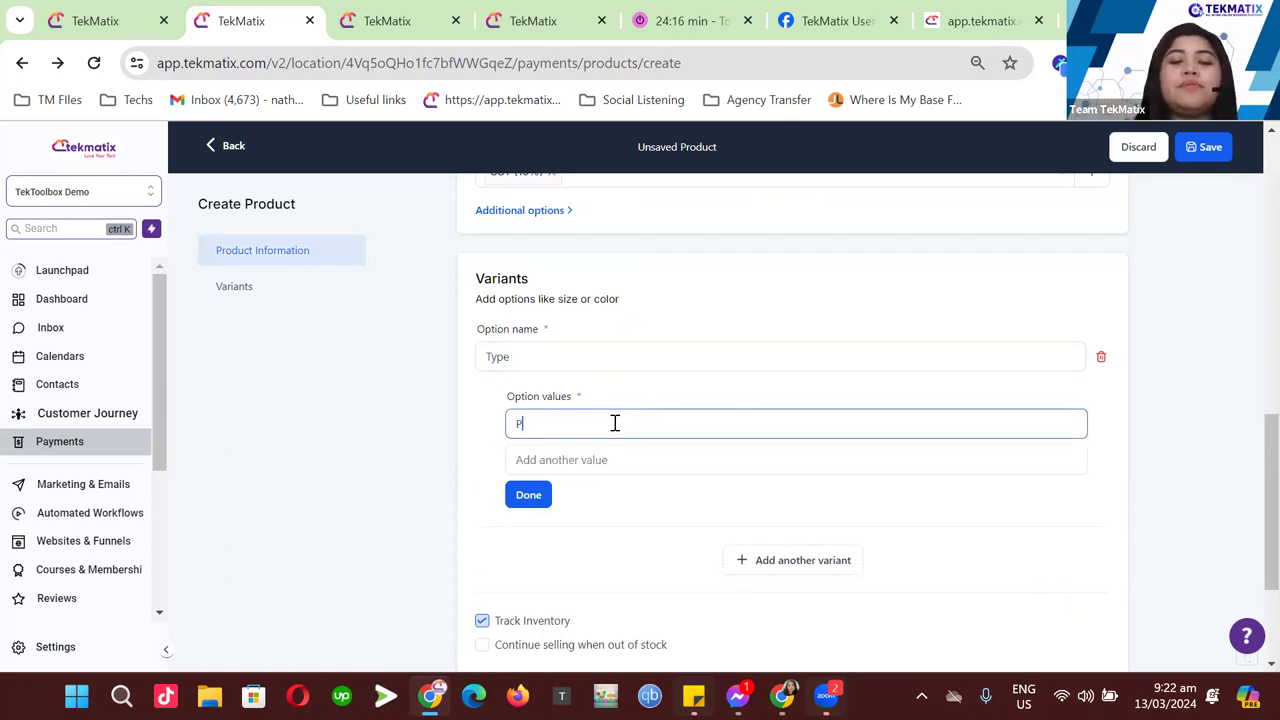
{"action": "left_click", "coordinate": [601, 462]}
{"action": "type", "text": "Basi"}
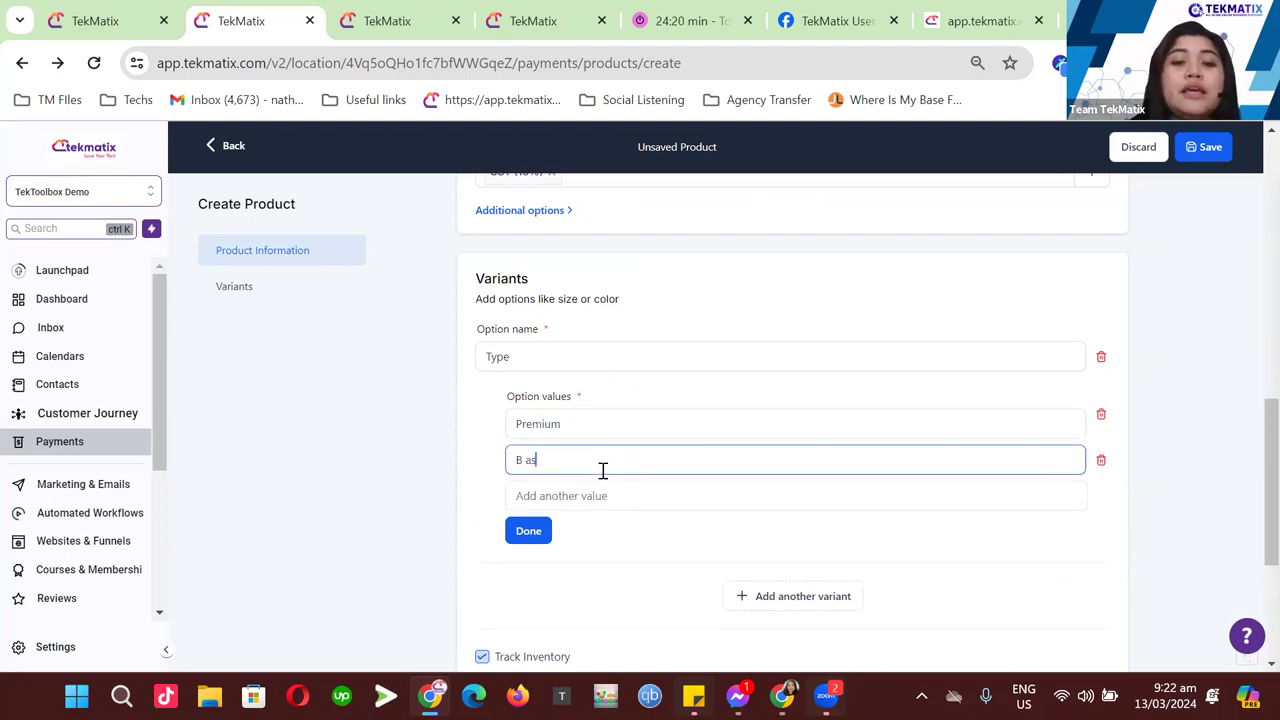
{"action": "key", "text": "BackSpace"}
{"action": "key", "text": "BackSpace"}
{"action": "key", "text": "BackSpace"}
{"action": "type", "text": "asic"}
{"action": "left_click", "coordinate": [574, 495]}
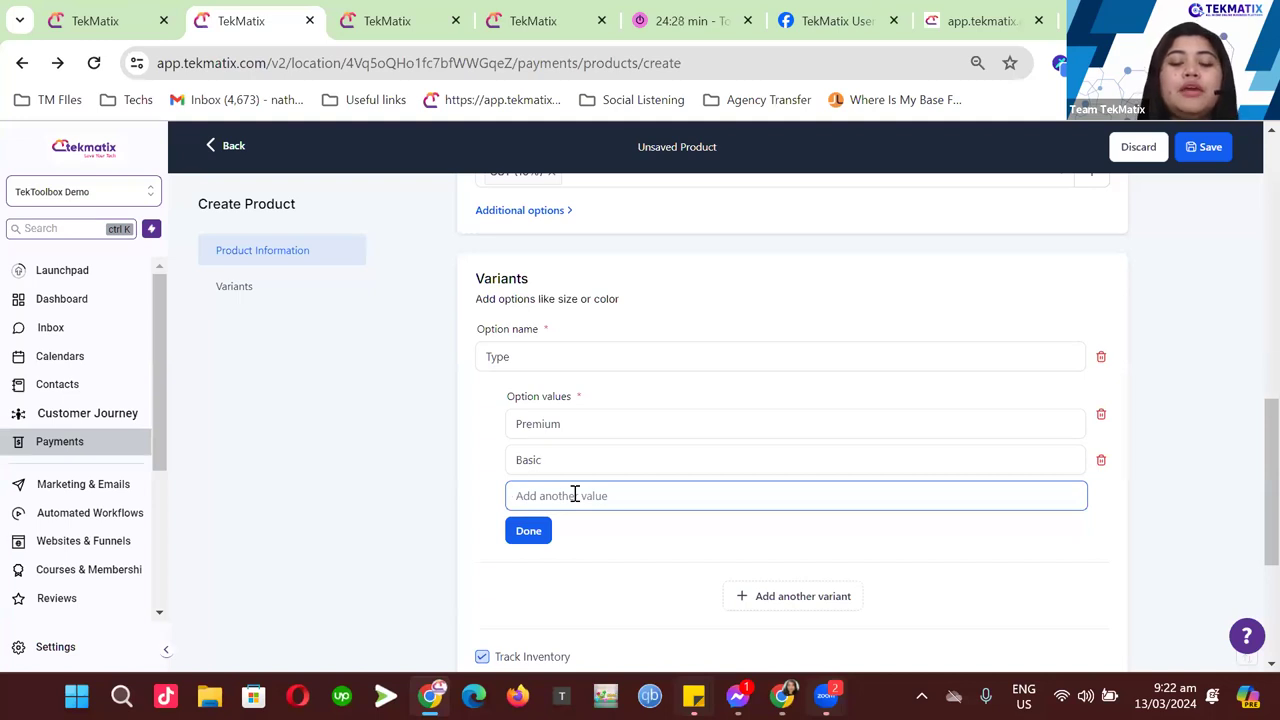
{"action": "type", "text": "Starter"}
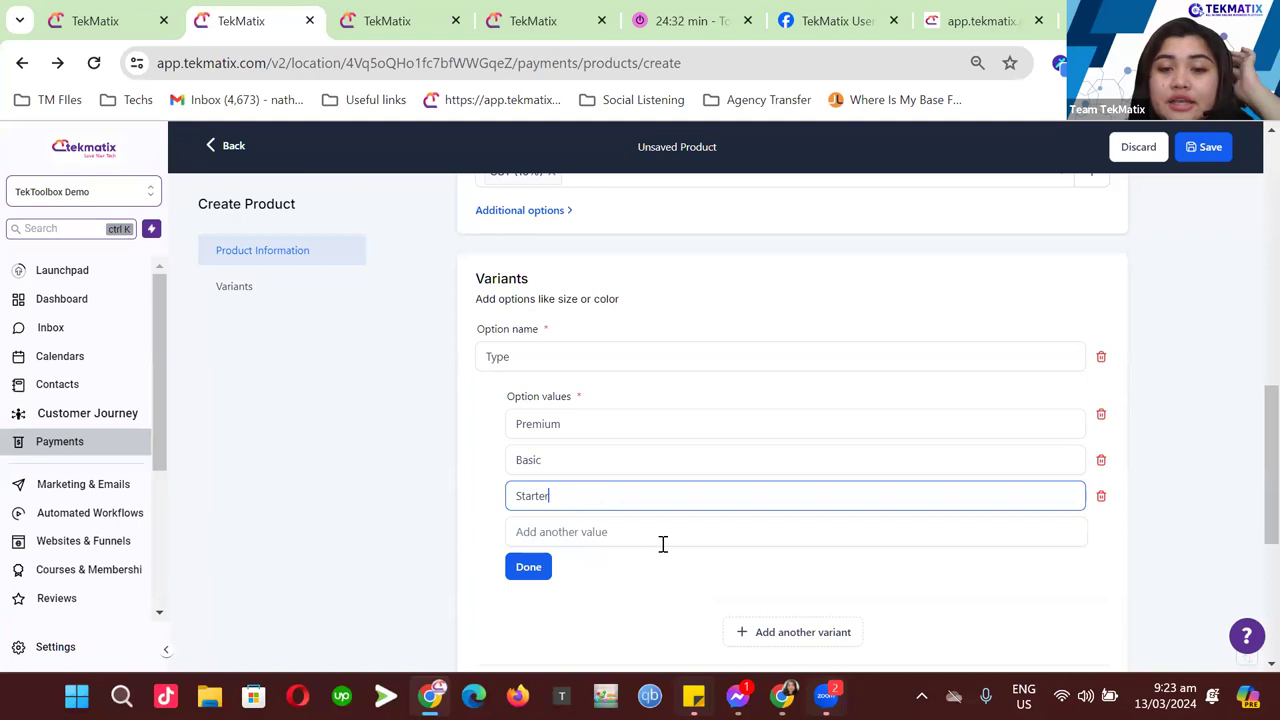
- Set the Premium variant's available quantity to 10
{"action": "scroll", "coordinate": [663, 543], "scroll_direction": "down", "scroll_amount": 2}
{"action": "scroll", "coordinate": [530, 415], "scroll_direction": "down", "scroll_amount": 1}
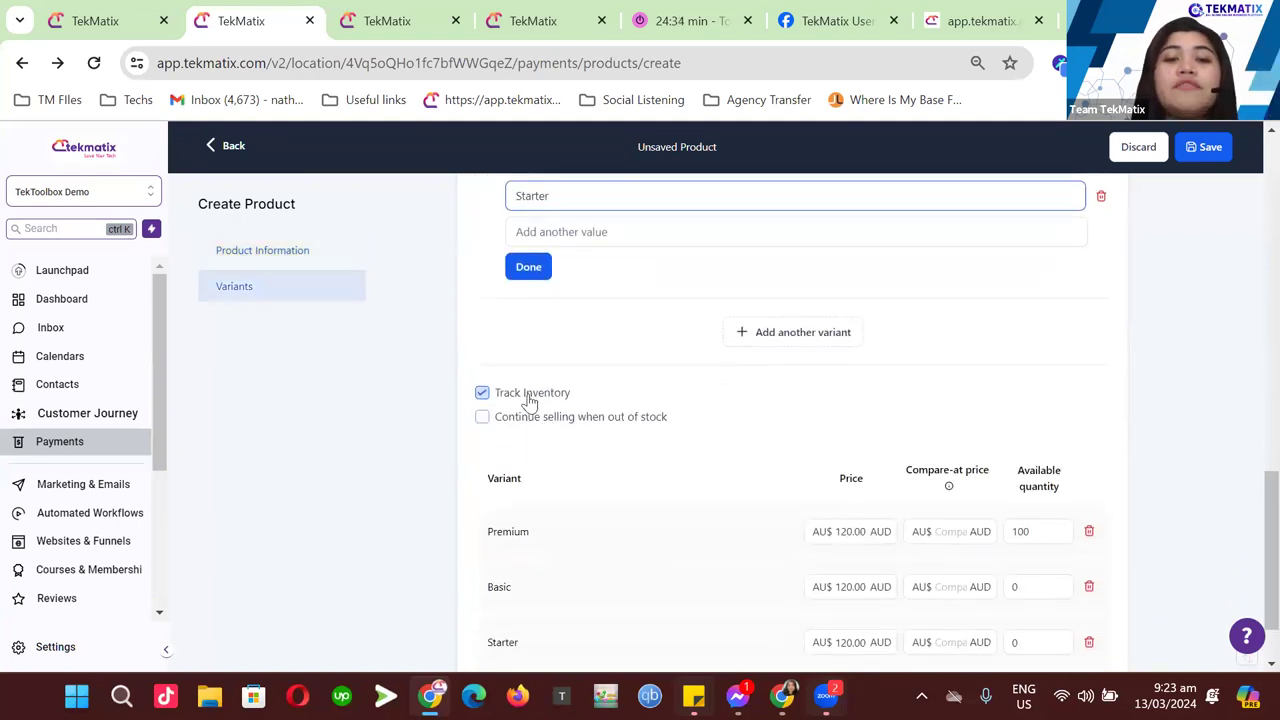
{"action": "scroll", "coordinate": [551, 533], "scroll_direction": "down", "scroll_amount": 1}
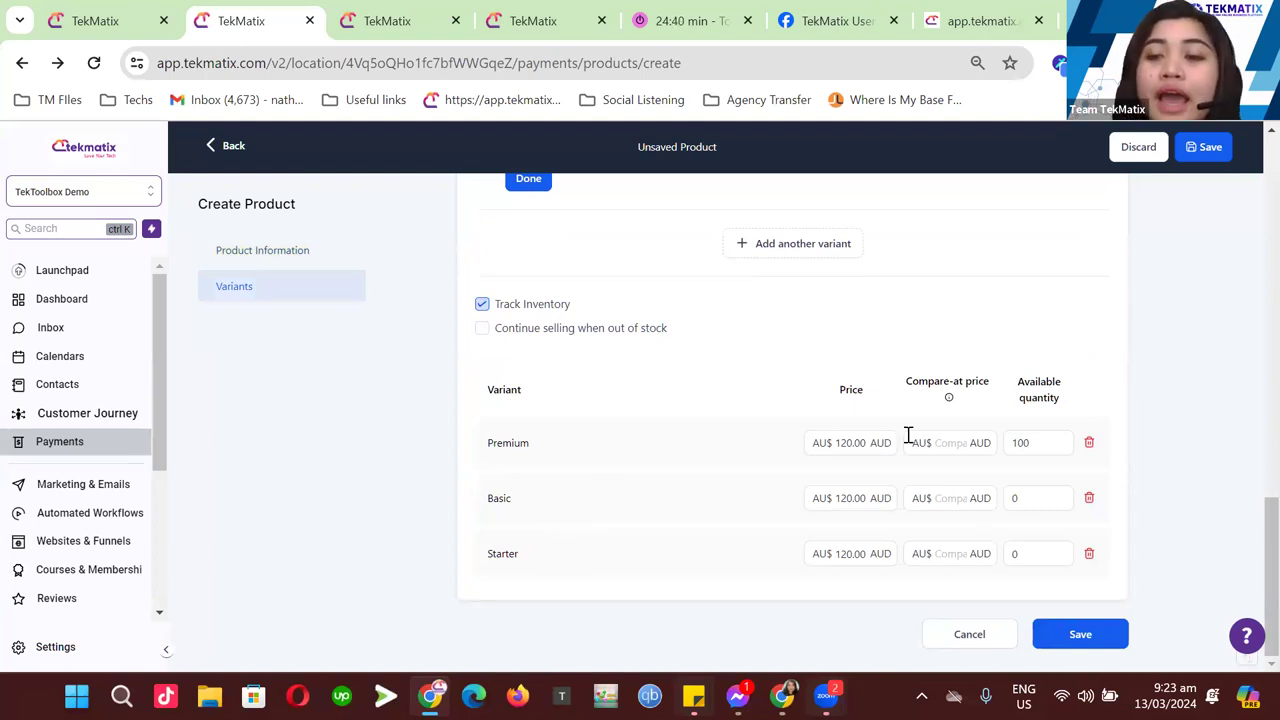
{"action": "left_click", "coordinate": [1033, 444]}
{"action": "left_click_drag", "start_coordinate": [1033, 444], "coordinate": [1016, 450]}
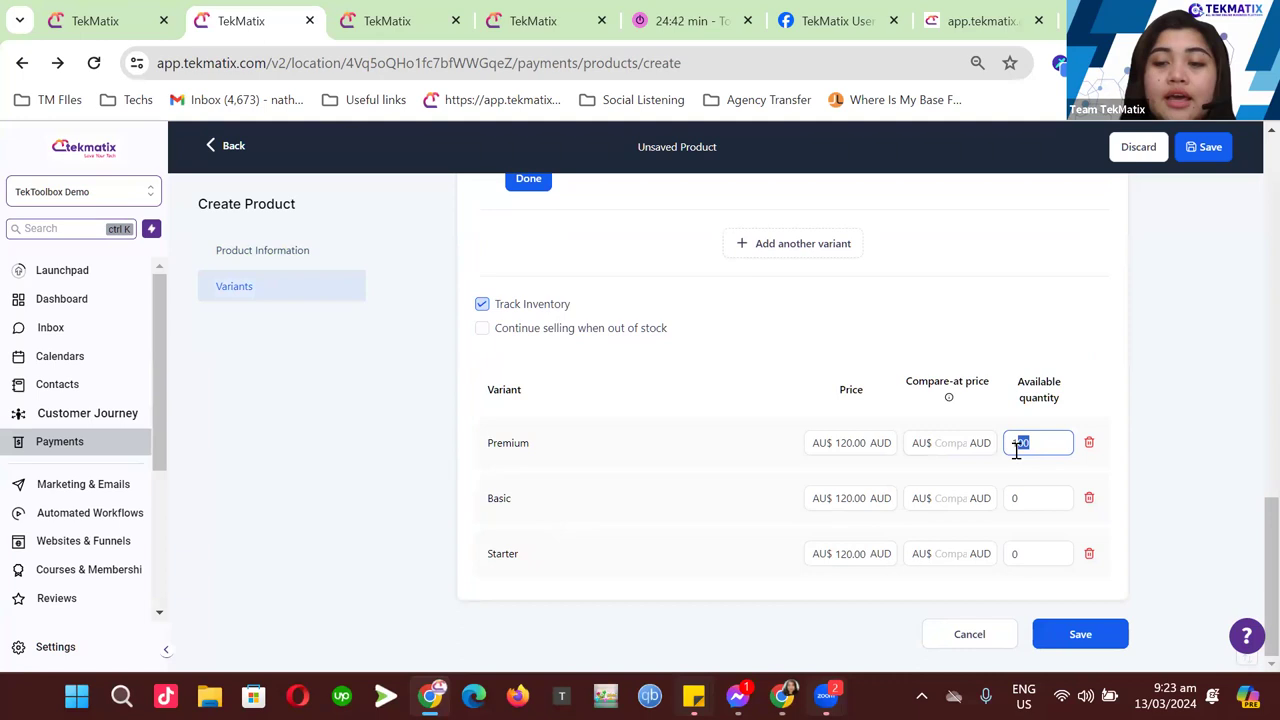
{"action": "type", "text": "0"}
- Set the available quantity to 80 for the Basic variant and 10 for the Starter variant
{"action": "left_click", "coordinate": [1034, 500]}
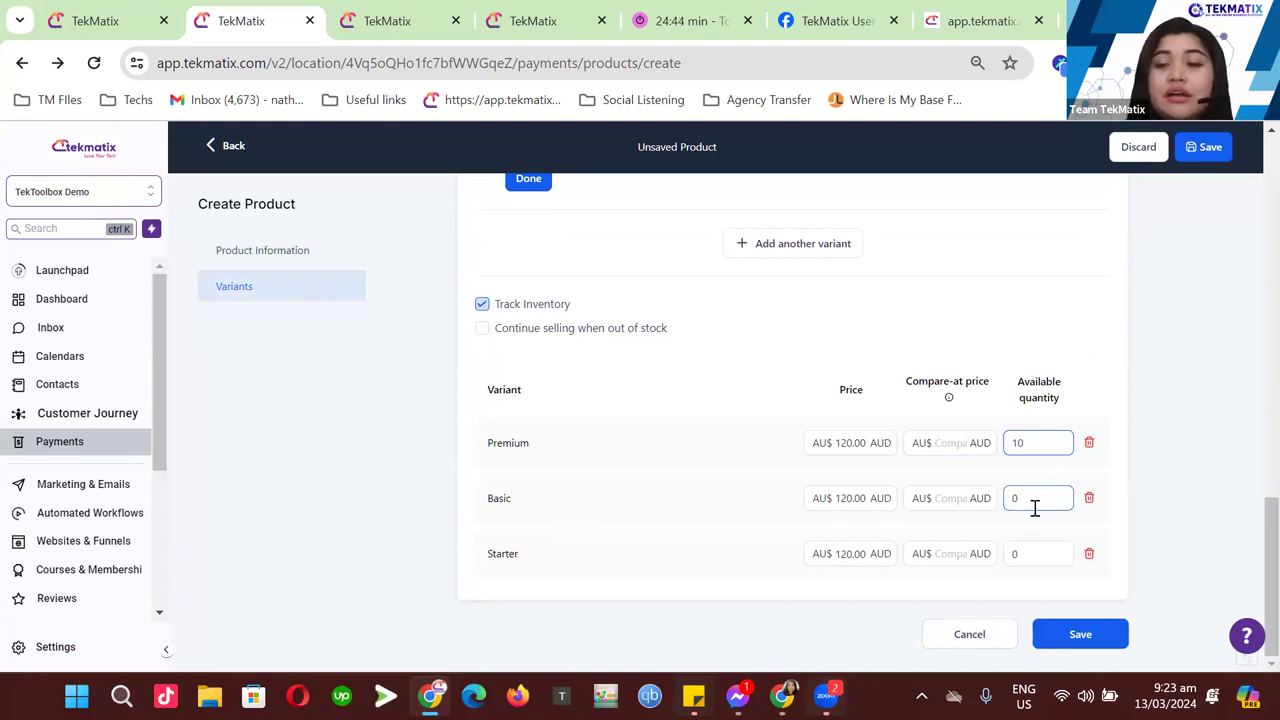
{"action": "key", "text": "BackSpace"}
{"action": "type", "text": "0"}
{"action": "key", "text": "BackSpace"}
{"action": "type", "text": "50"}
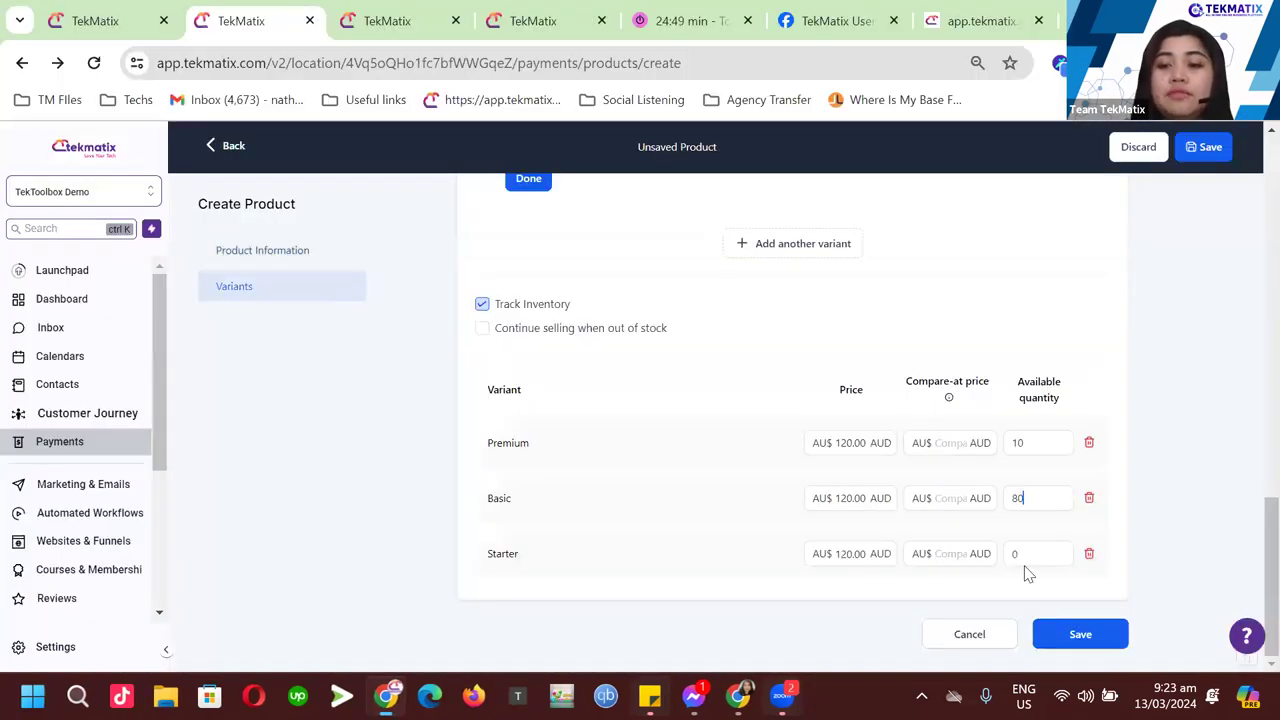
{"action": "key", "text": "BackSpace"}
{"action": "type", "text": "10"}
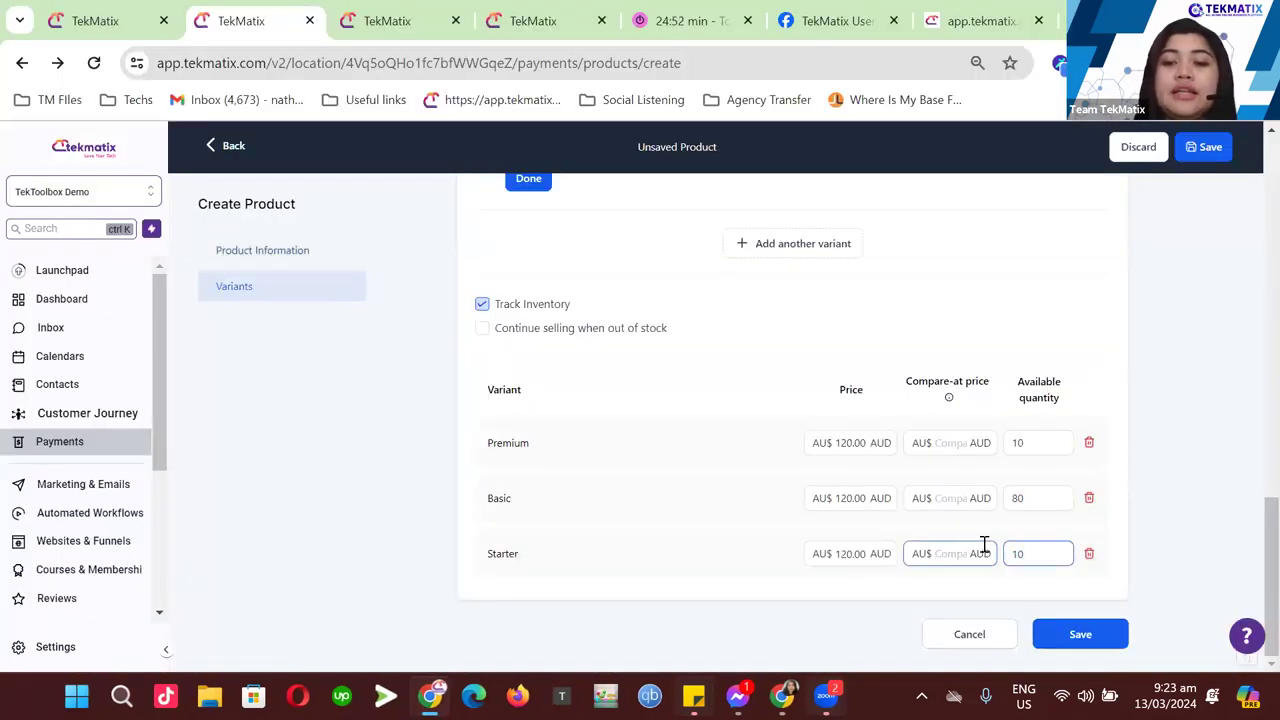
- Review the Tarot Card product's title, image, collection, tax, Type option values and the available quantity of each variant
{"action": "left_click", "coordinate": [1146, 503]}
{"action": "scroll", "coordinate": [848, 503], "scroll_direction": "up", "scroll_amount": 4}
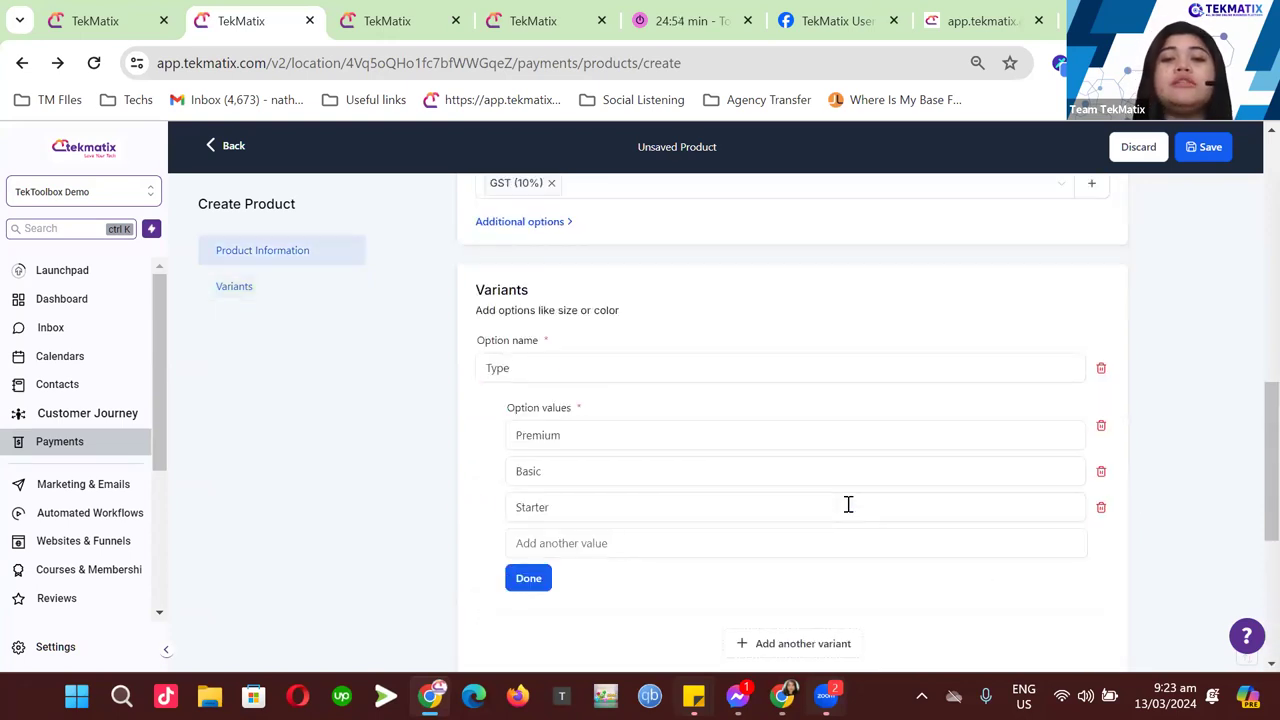
{"action": "scroll", "coordinate": [846, 503], "scroll_direction": "down", "scroll_amount": 1}
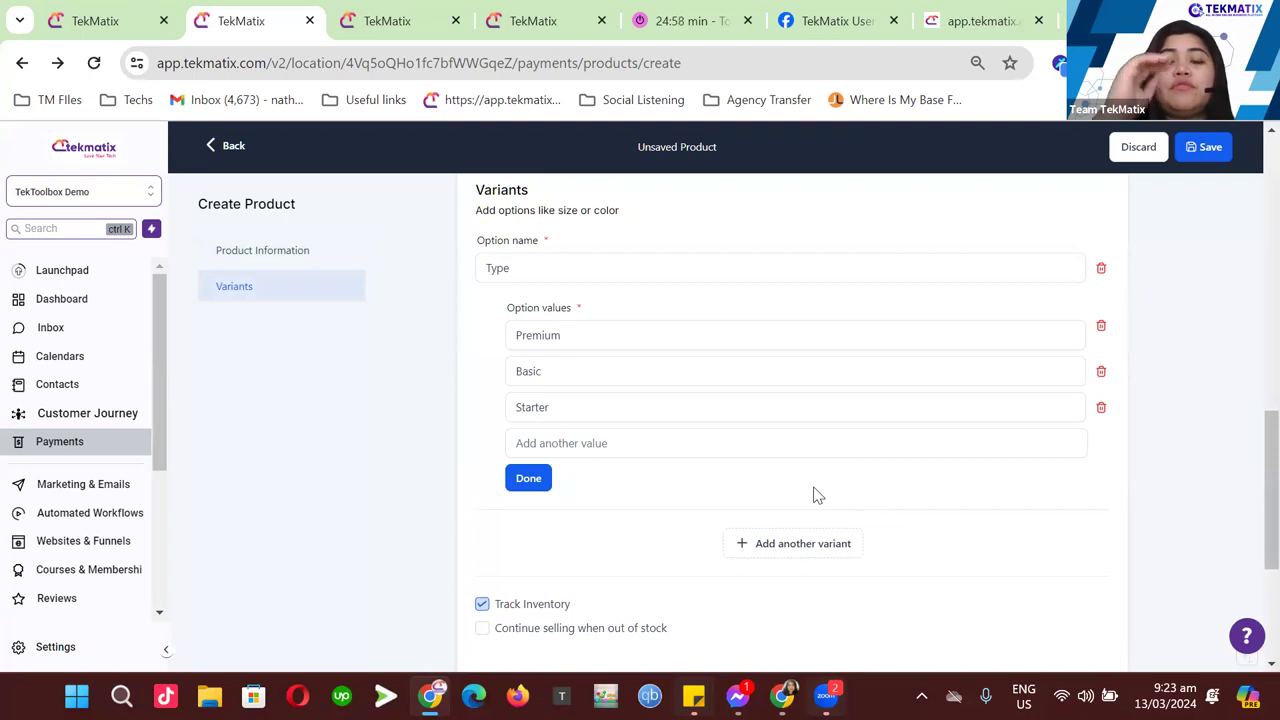
{"action": "scroll", "coordinate": [812, 485], "scroll_direction": "up", "scroll_amount": 10}
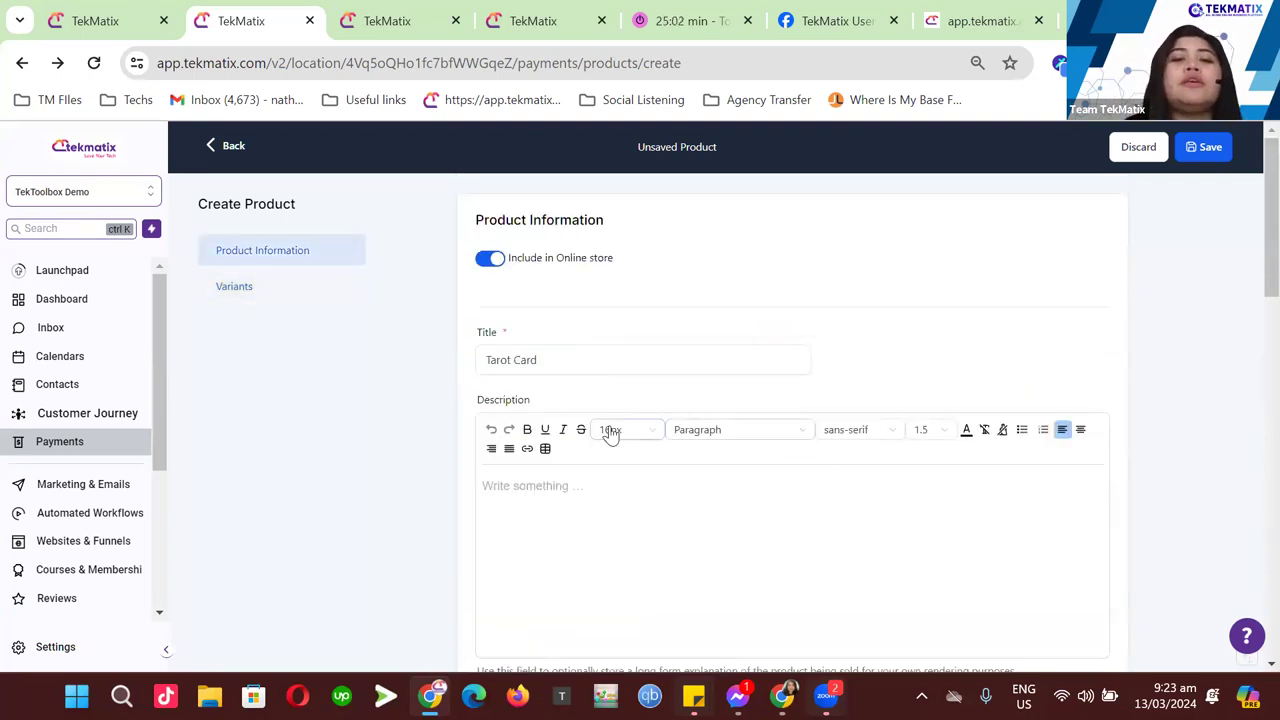
{"action": "left_click_drag", "start_coordinate": [583, 360], "coordinate": [465, 372]}
{"action": "scroll", "coordinate": [609, 364], "scroll_direction": "down", "scroll_amount": 2}
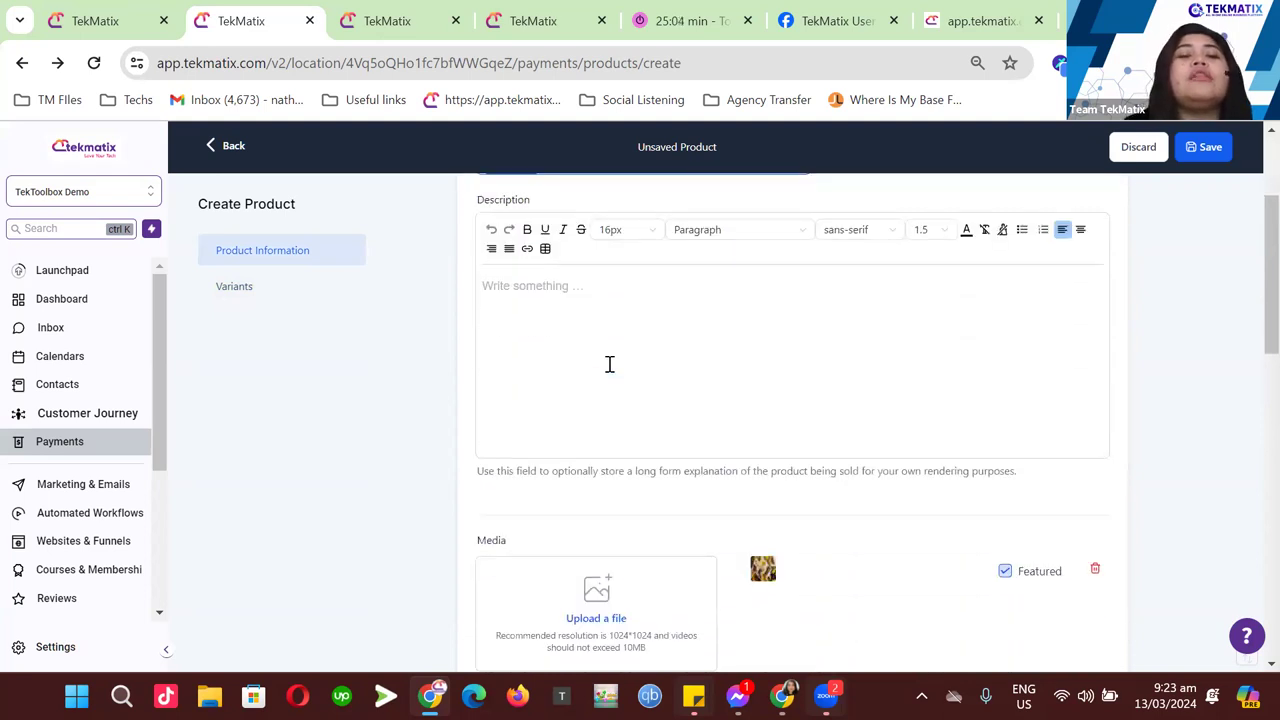
{"action": "scroll", "coordinate": [646, 437], "scroll_direction": "down", "scroll_amount": 6}
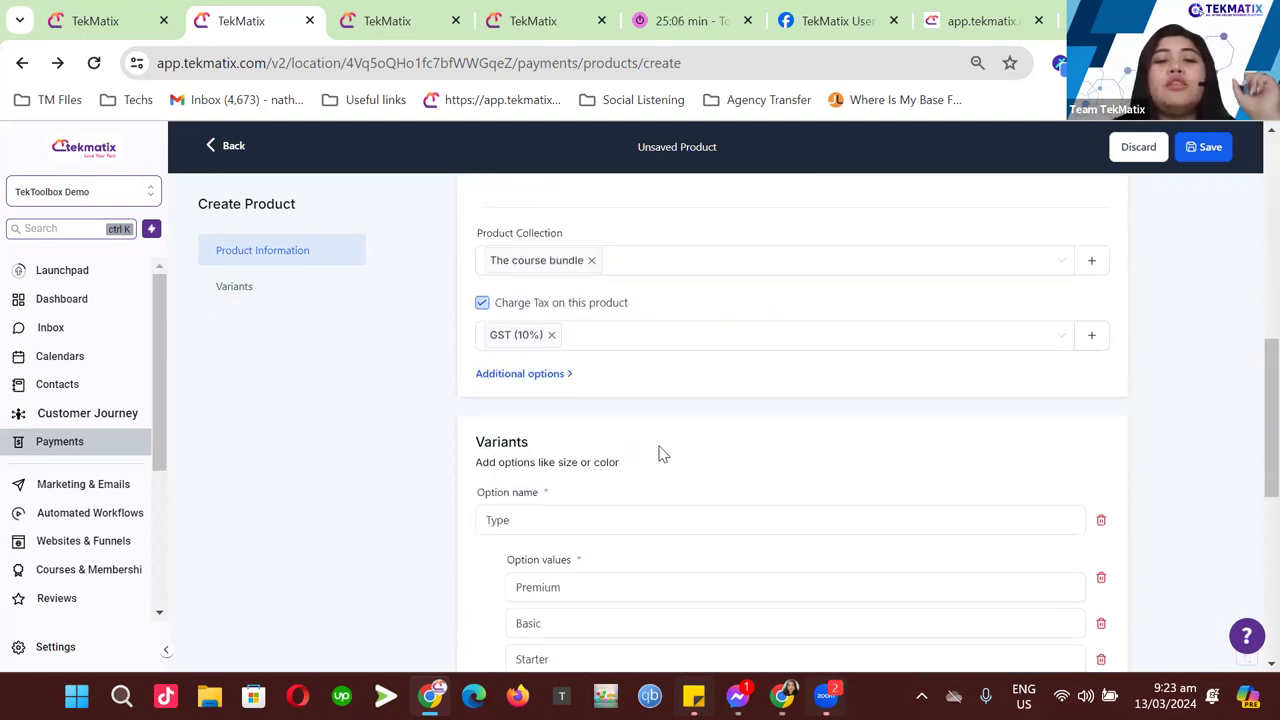
{"action": "scroll", "coordinate": [659, 452], "scroll_direction": "down", "scroll_amount": 2}
{"action": "left_click", "coordinate": [603, 388]}
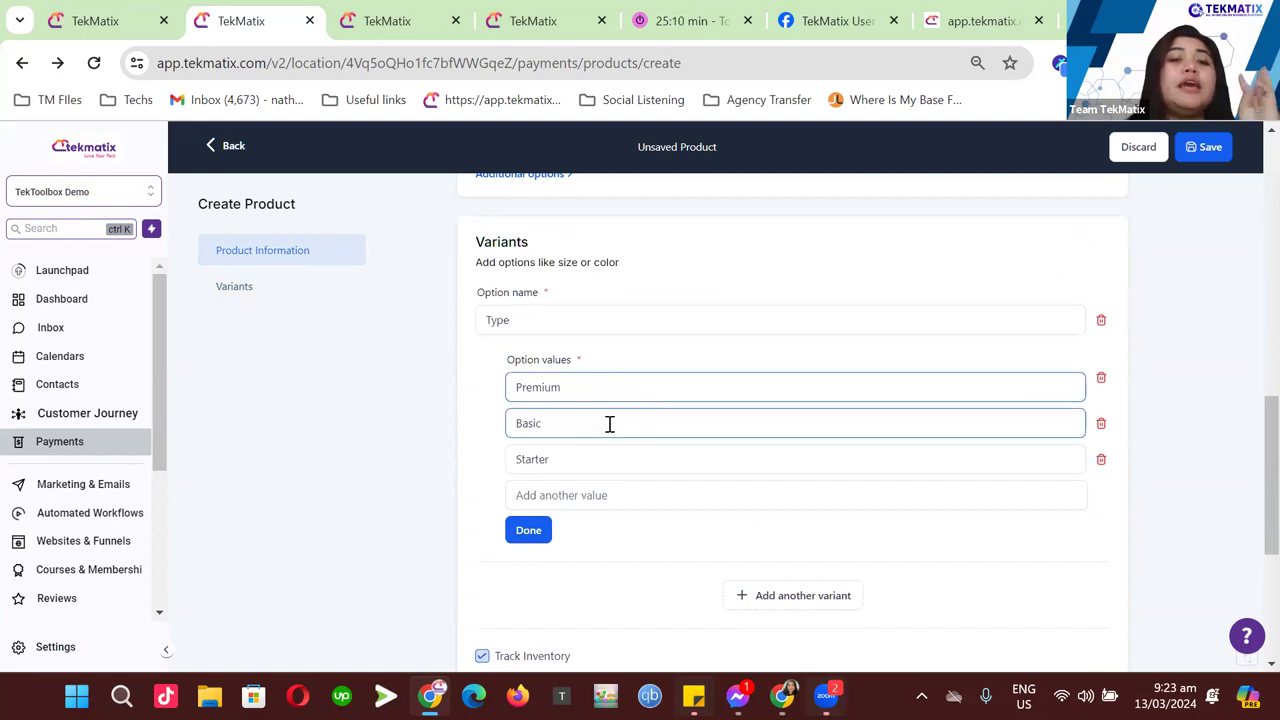
{"action": "scroll", "coordinate": [703, 443], "scroll_direction": "down", "scroll_amount": 1}
{"action": "scroll", "coordinate": [703, 443], "scroll_direction": "down", "scroll_amount": 3}
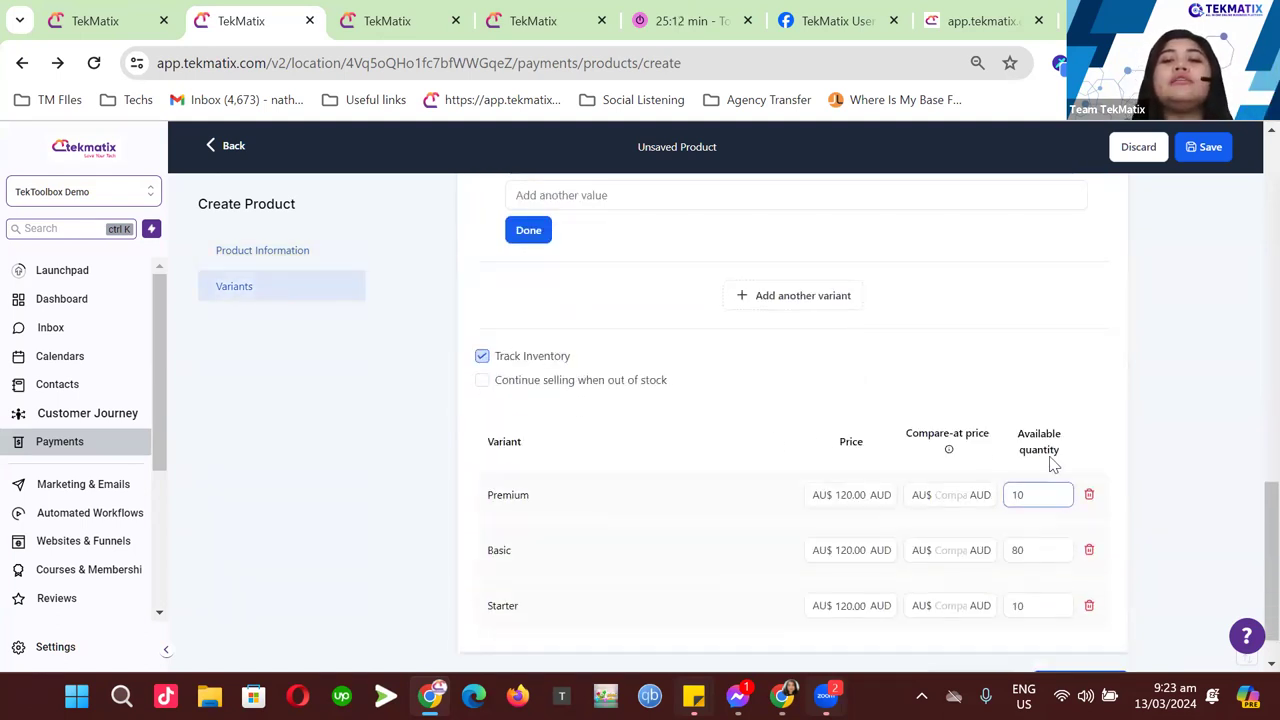
{"action": "scroll", "coordinate": [997, 543], "scroll_direction": "down", "scroll_amount": 1}
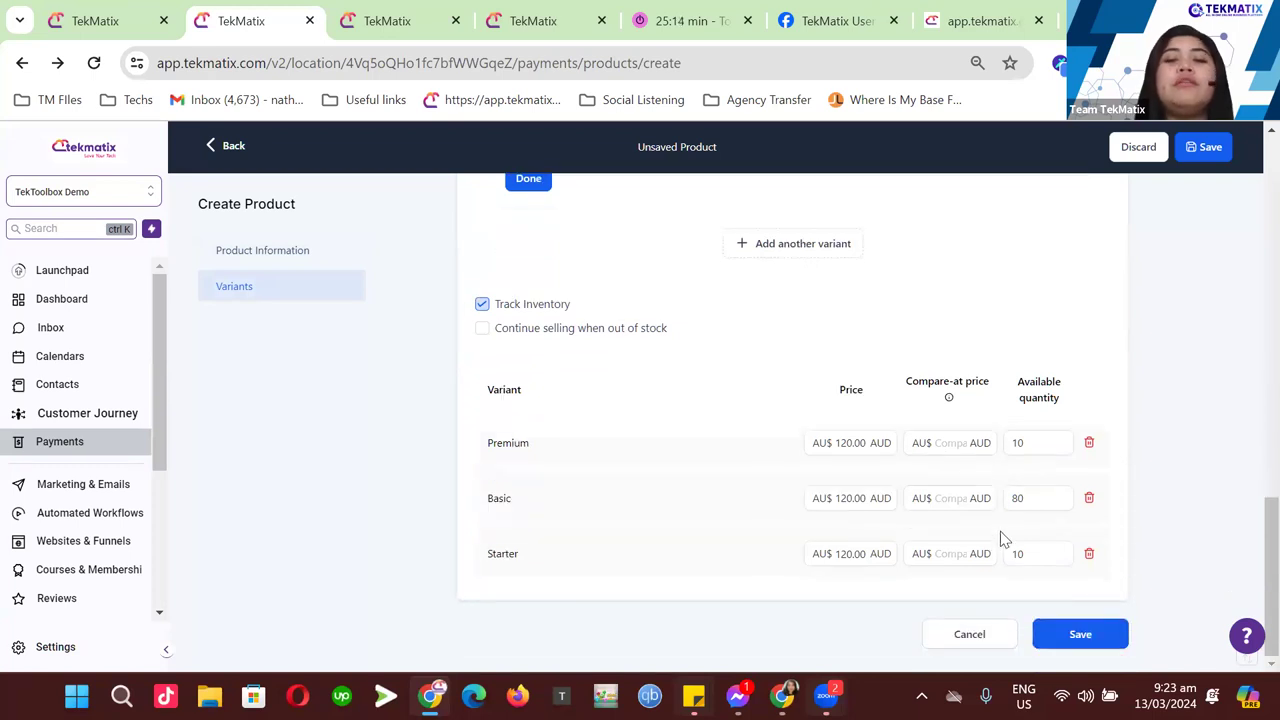
{"action": "scroll", "coordinate": [657, 466], "scroll_direction": "up", "scroll_amount": 1}
{"action": "scroll", "coordinate": [669, 466], "scroll_direction": "down", "scroll_amount": 1}
{"action": "scroll", "coordinate": [670, 473], "scroll_direction": "up", "scroll_amount": 1}
{"action": "scroll", "coordinate": [737, 357], "scroll_direction": "up", "scroll_amount": 5}
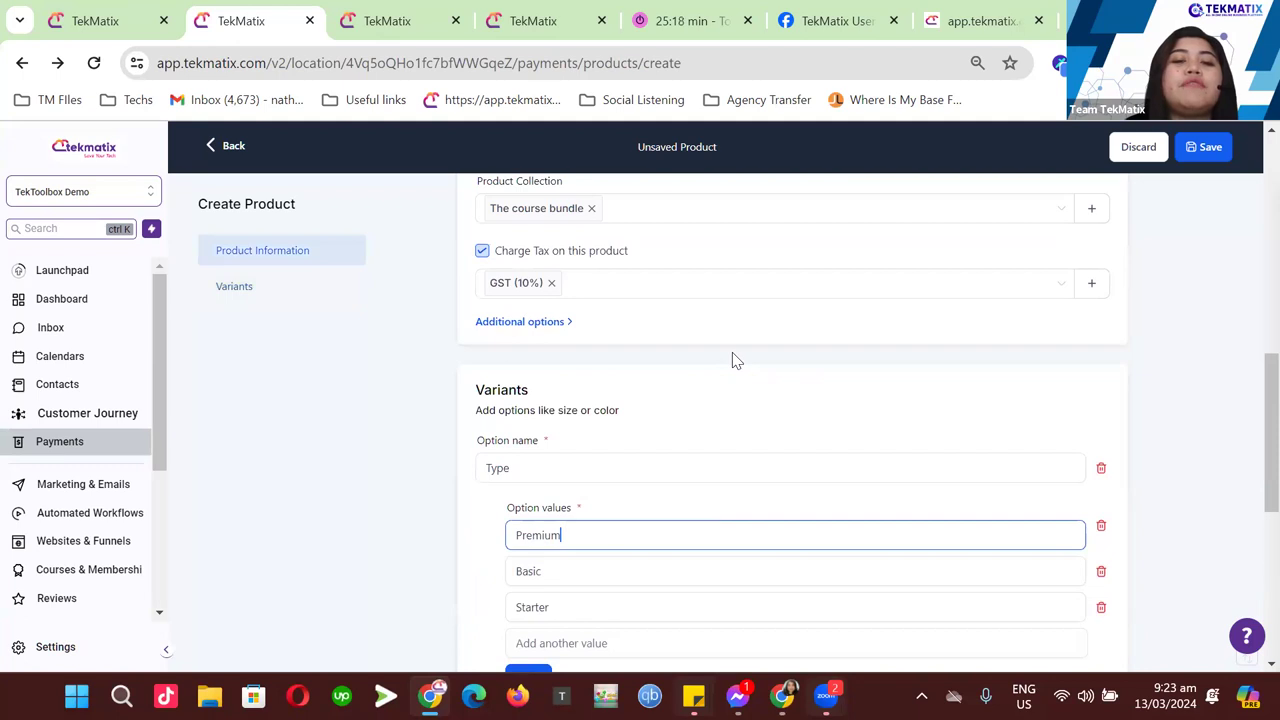
{"action": "scroll", "coordinate": [994, 440], "scroll_direction": "down", "scroll_amount": 6}
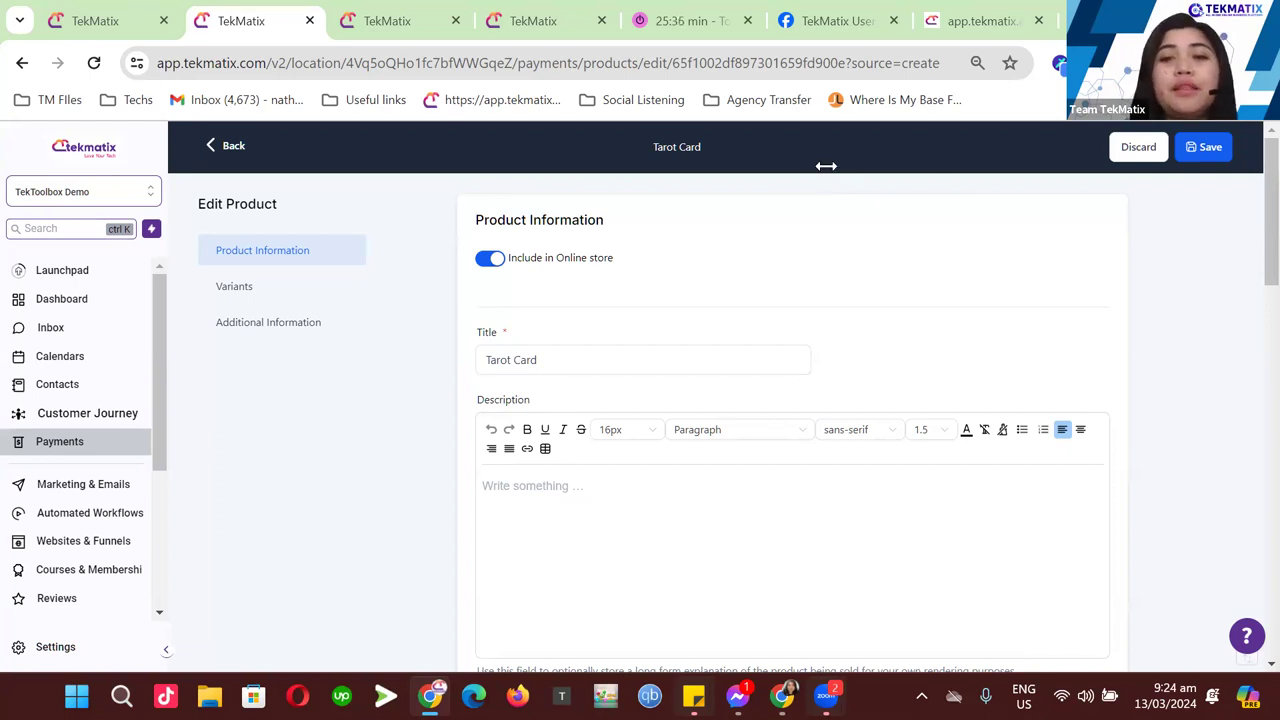
- Save the Tarot Card product and reload the products list
{"action": "left_click", "coordinate": [1203, 147]}
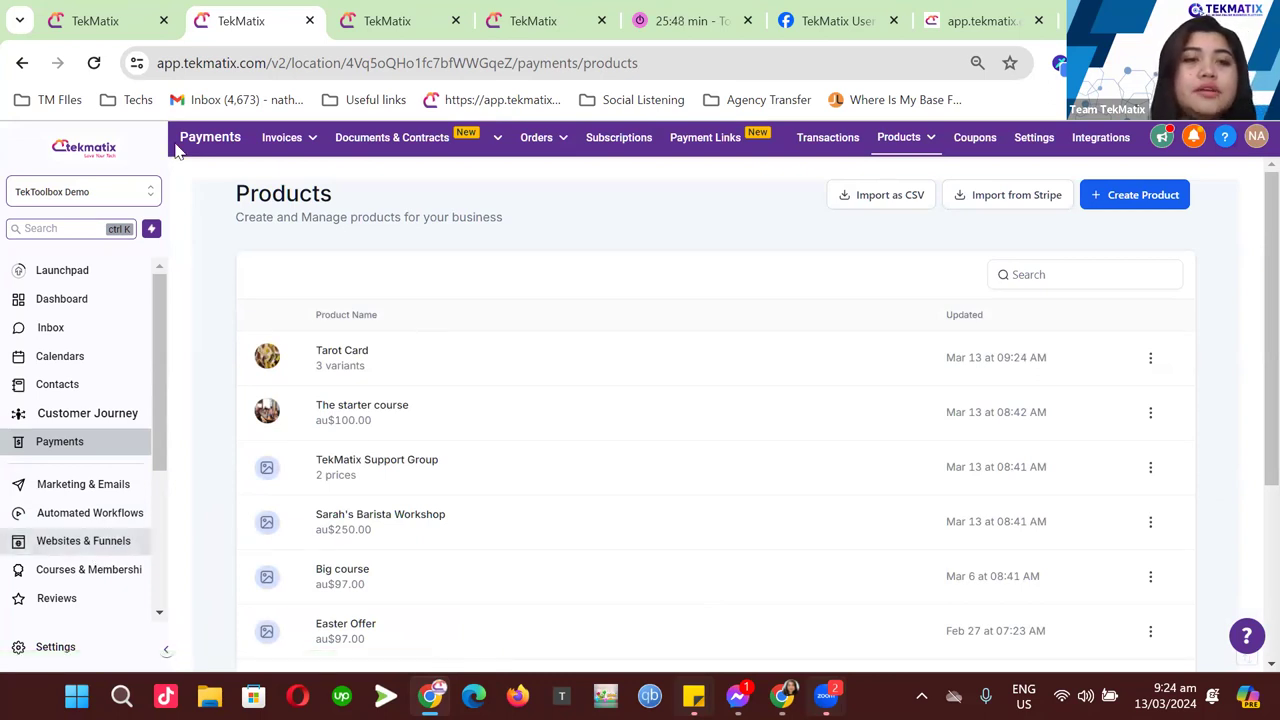
{"action": "left_click", "coordinate": [93, 64]}
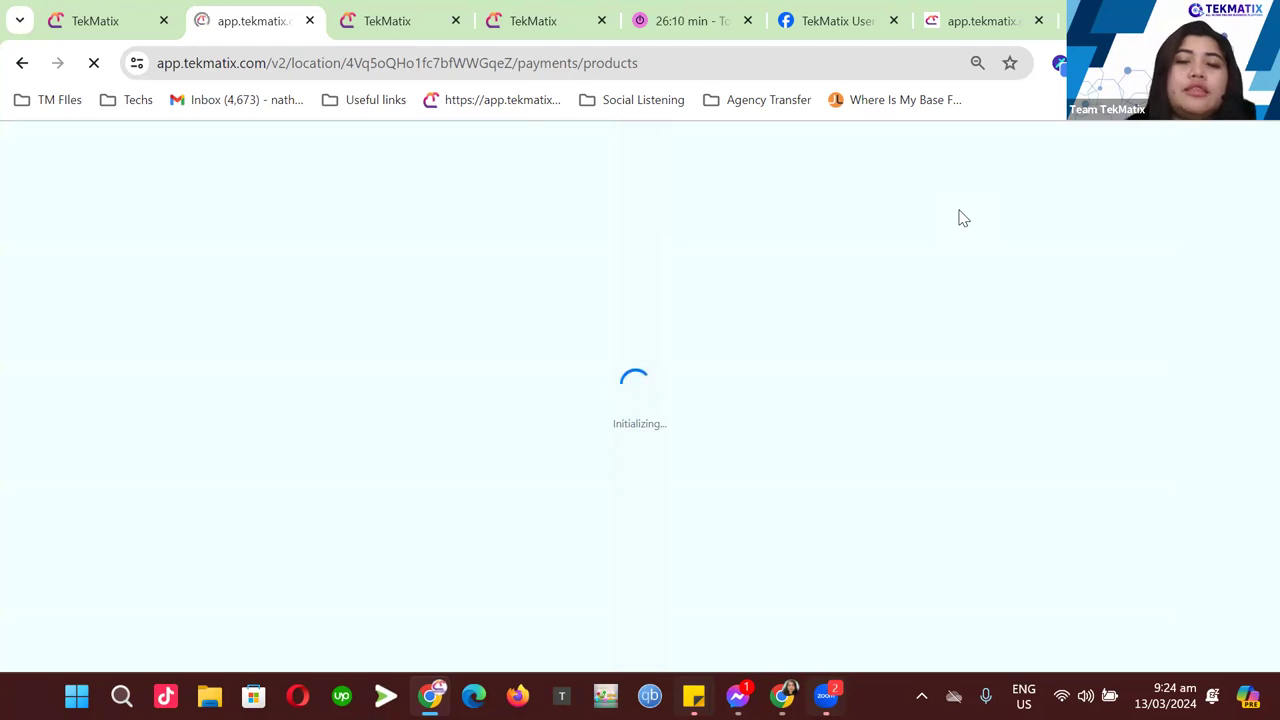
{"action": "left_click", "coordinate": [236, 63]}
{"action": "left_click", "coordinate": [238, 63]}
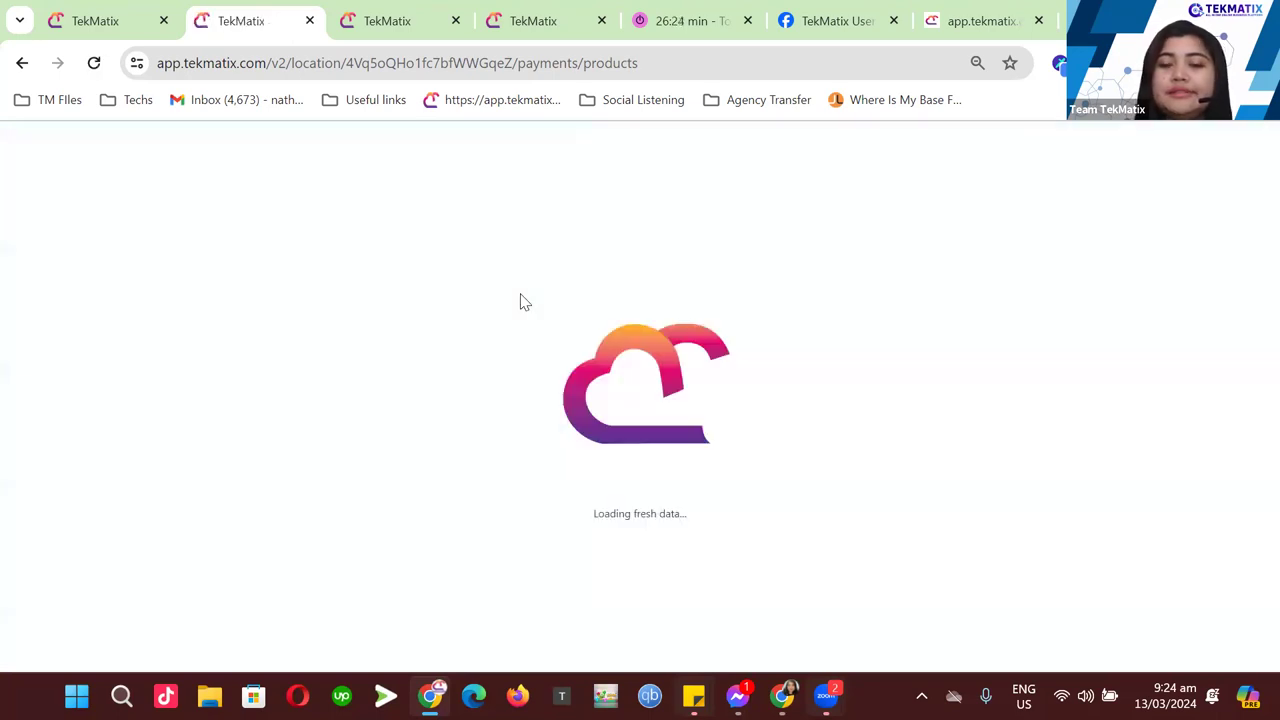
- Return from the Body and Paint Shop site to the websites overview and start a new website from templates
{"action": "left_click", "coordinate": [435, 10]}
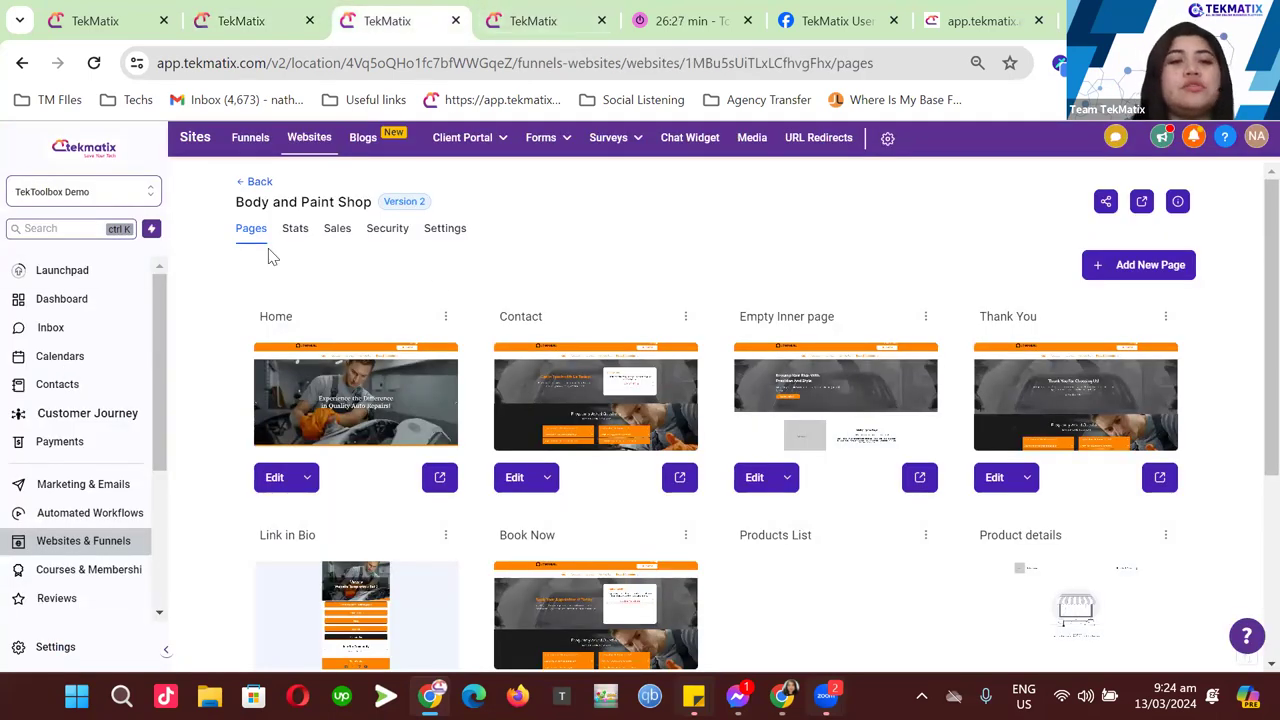
{"action": "left_click", "coordinate": [264, 184]}
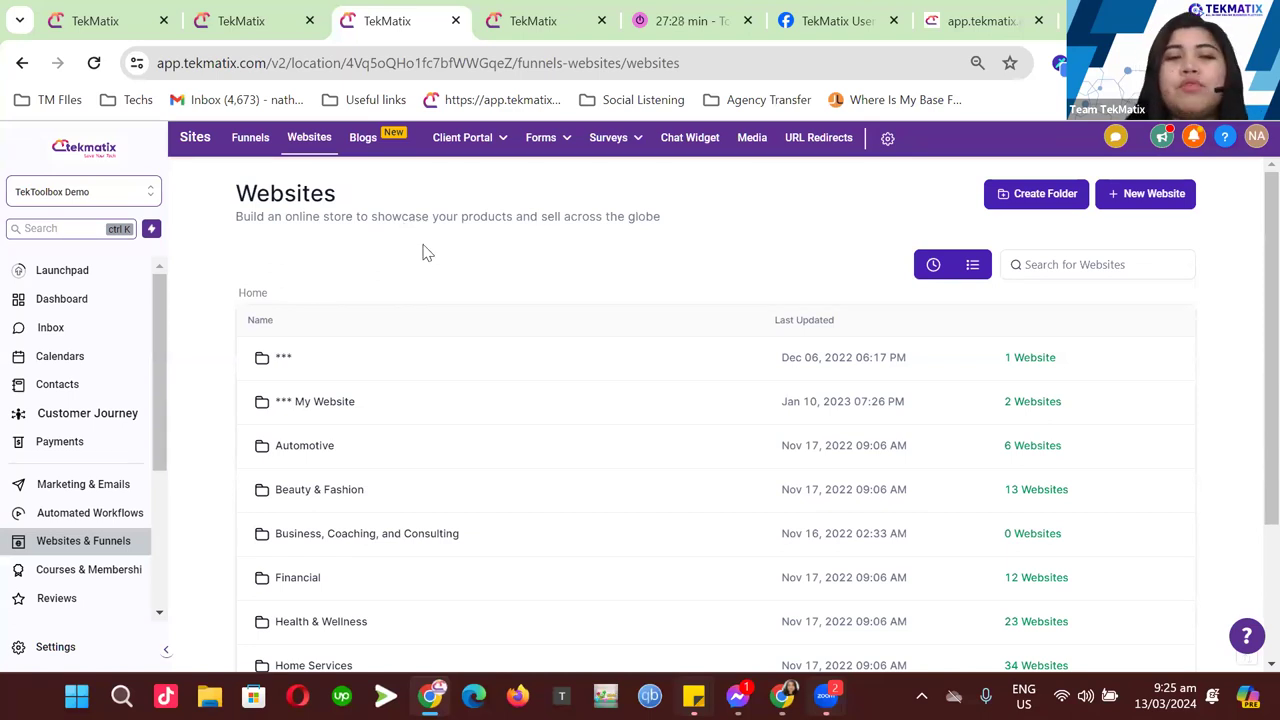
{"action": "left_click", "coordinate": [1140, 200]}
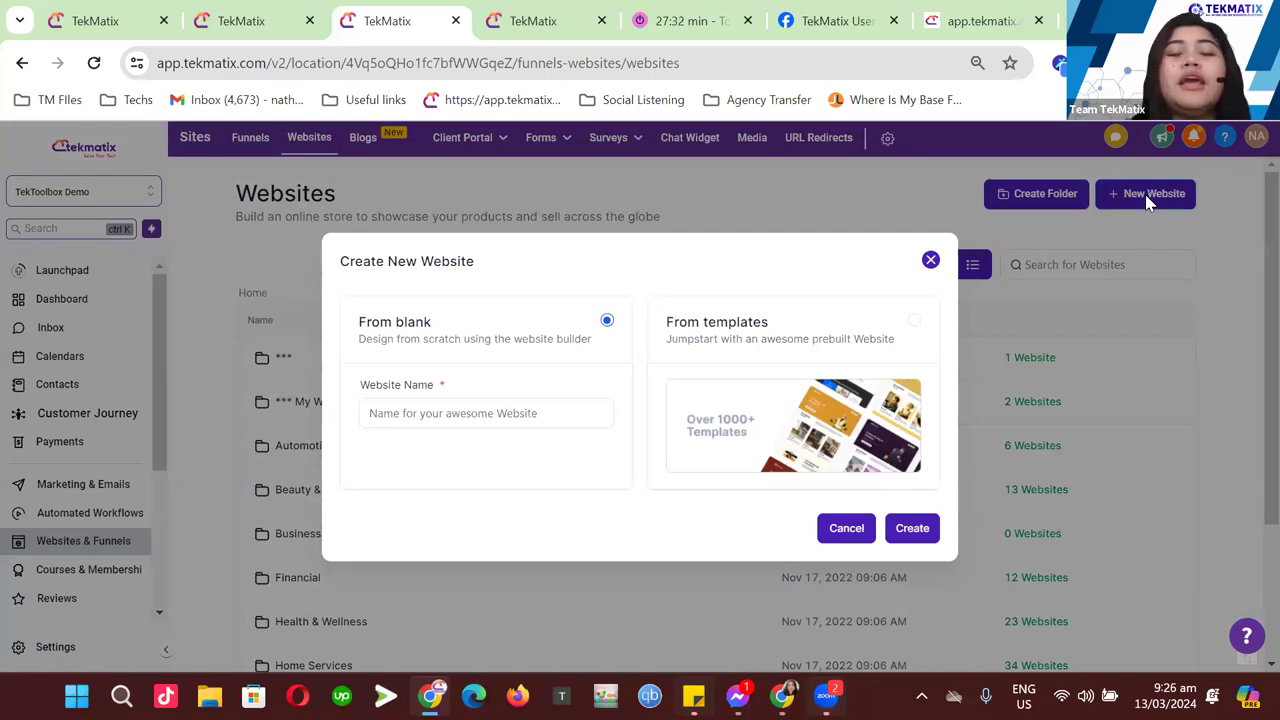
{"action": "left_click", "coordinate": [895, 337]}
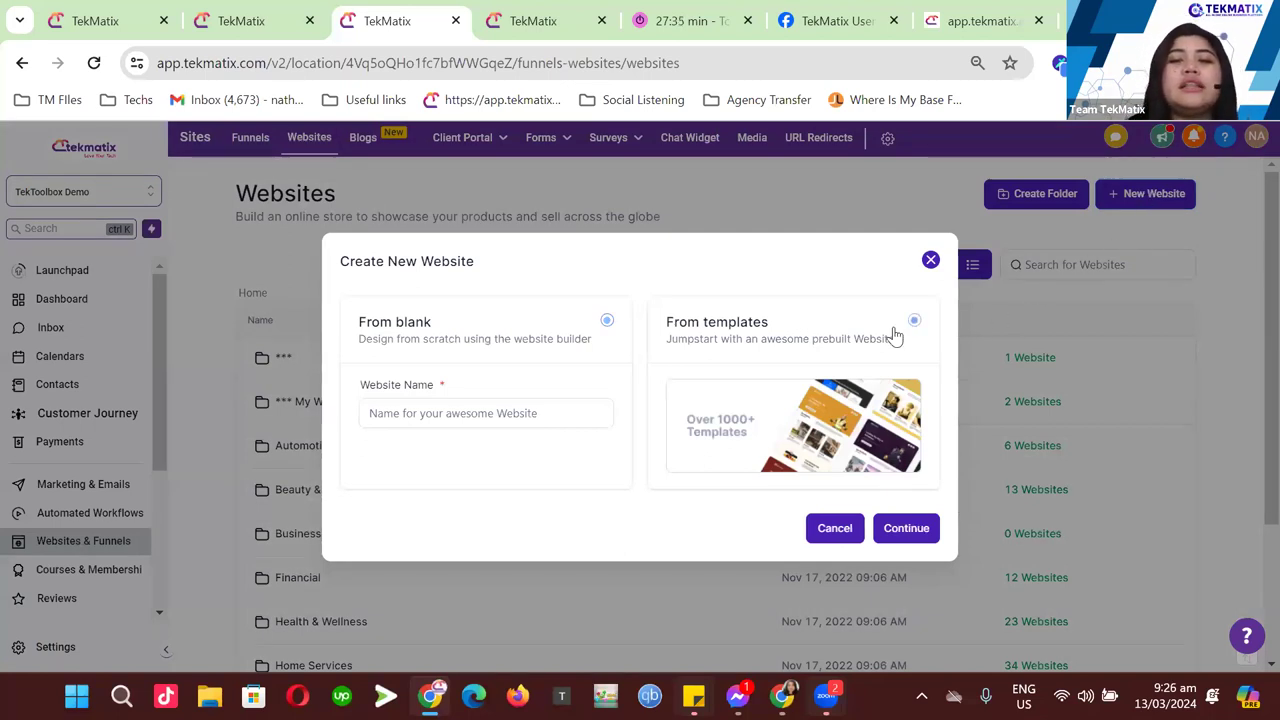
{"action": "left_click", "coordinate": [916, 530]}
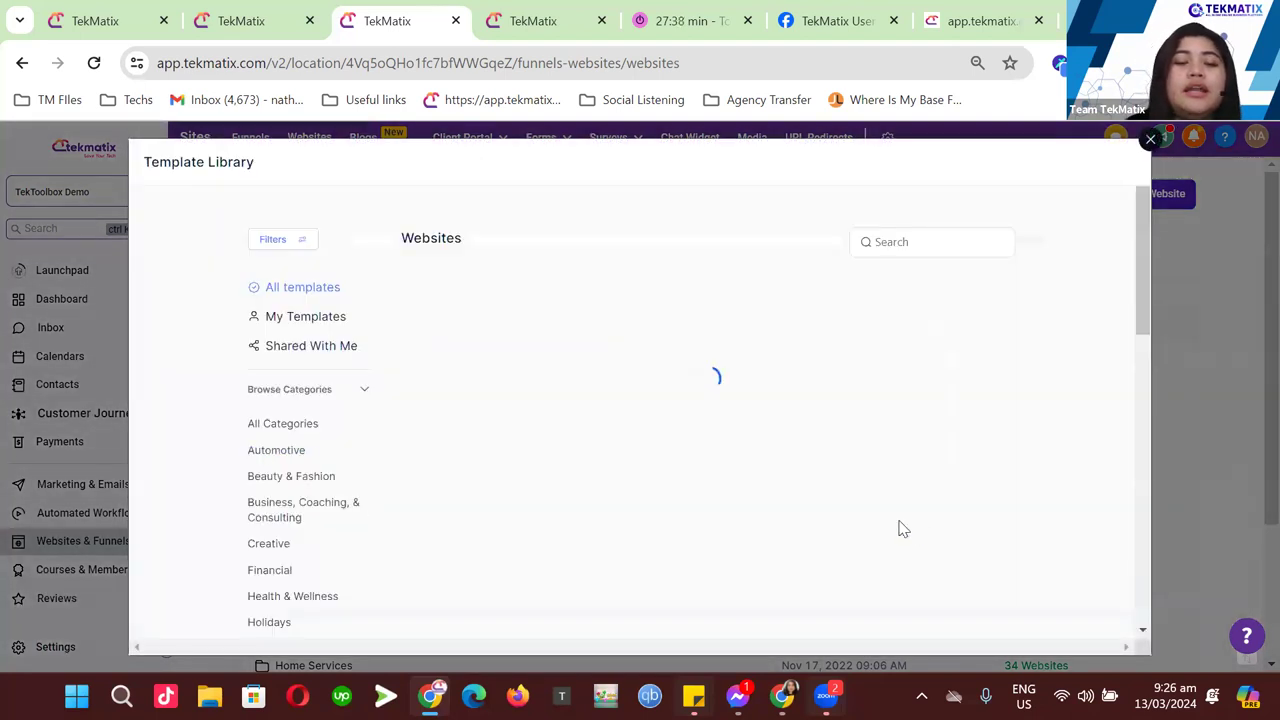
- Preview the Motorcycle Insurance template down to its footer and use it for the new website
{"action": "scroll", "coordinate": [690, 365], "scroll_direction": "down", "scroll_amount": 5}
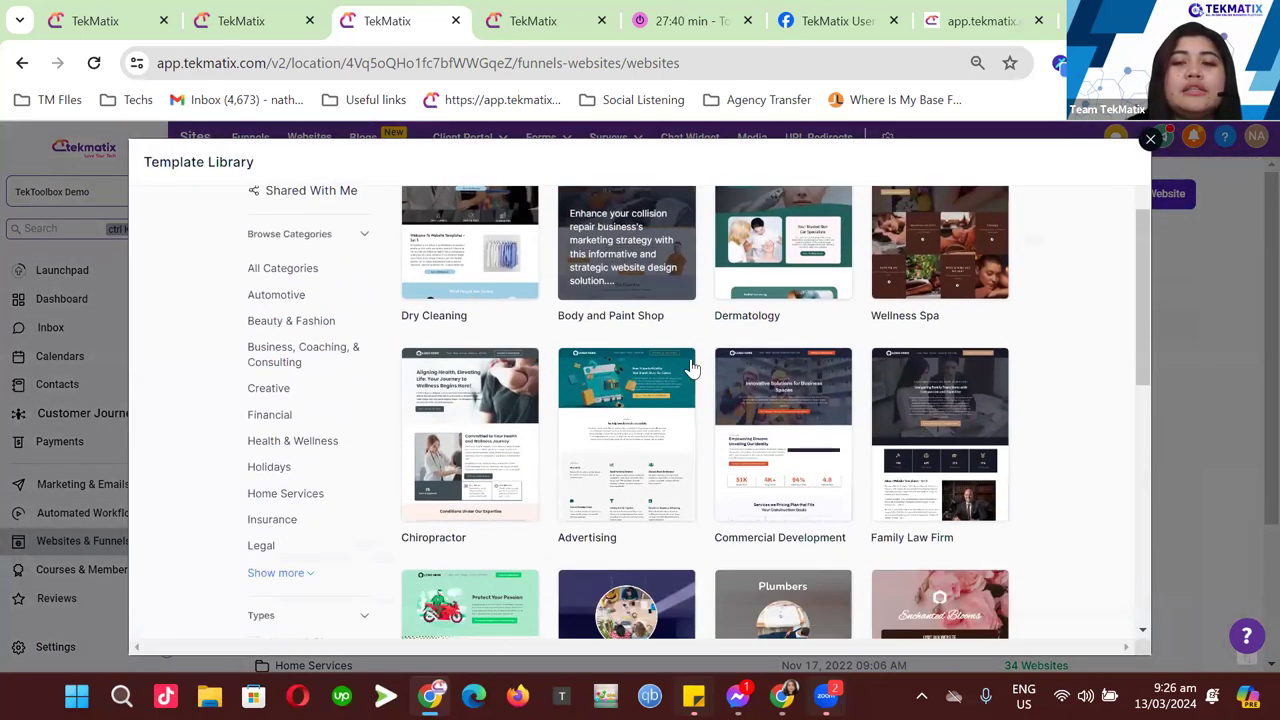
{"action": "scroll", "coordinate": [820, 414], "scroll_direction": "up", "scroll_amount": 1}
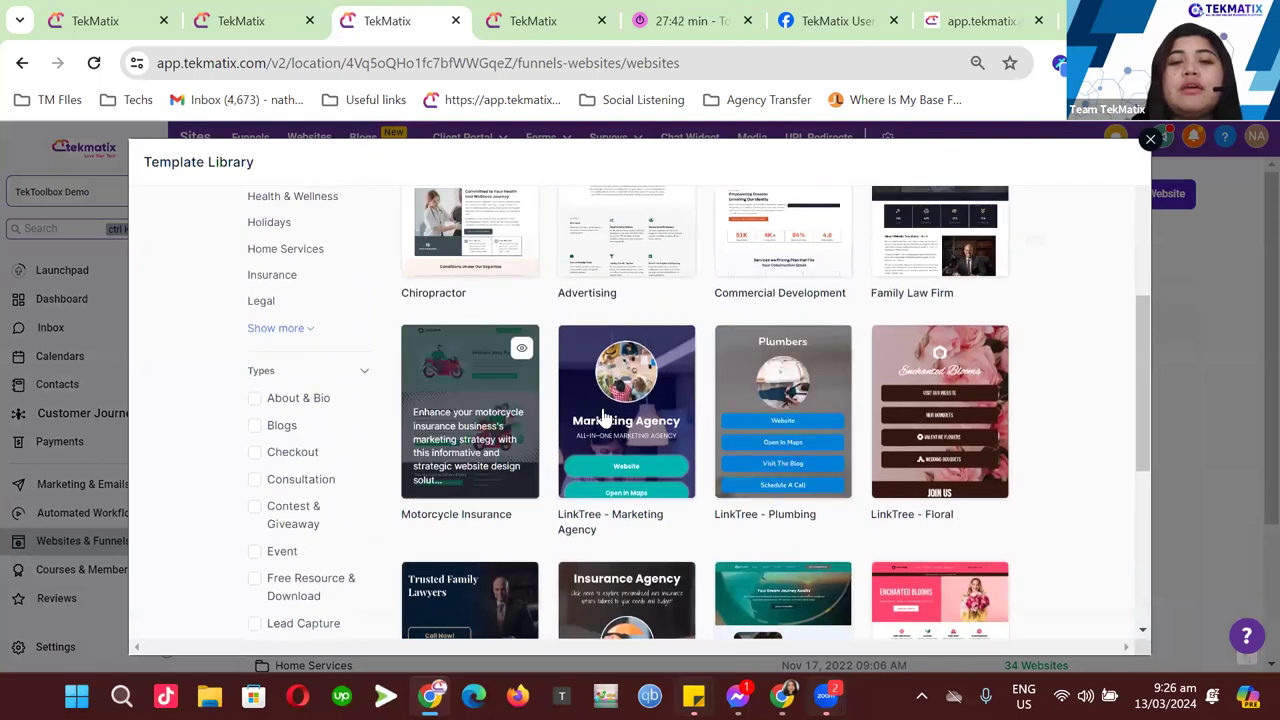
{"action": "left_click", "coordinate": [521, 349]}
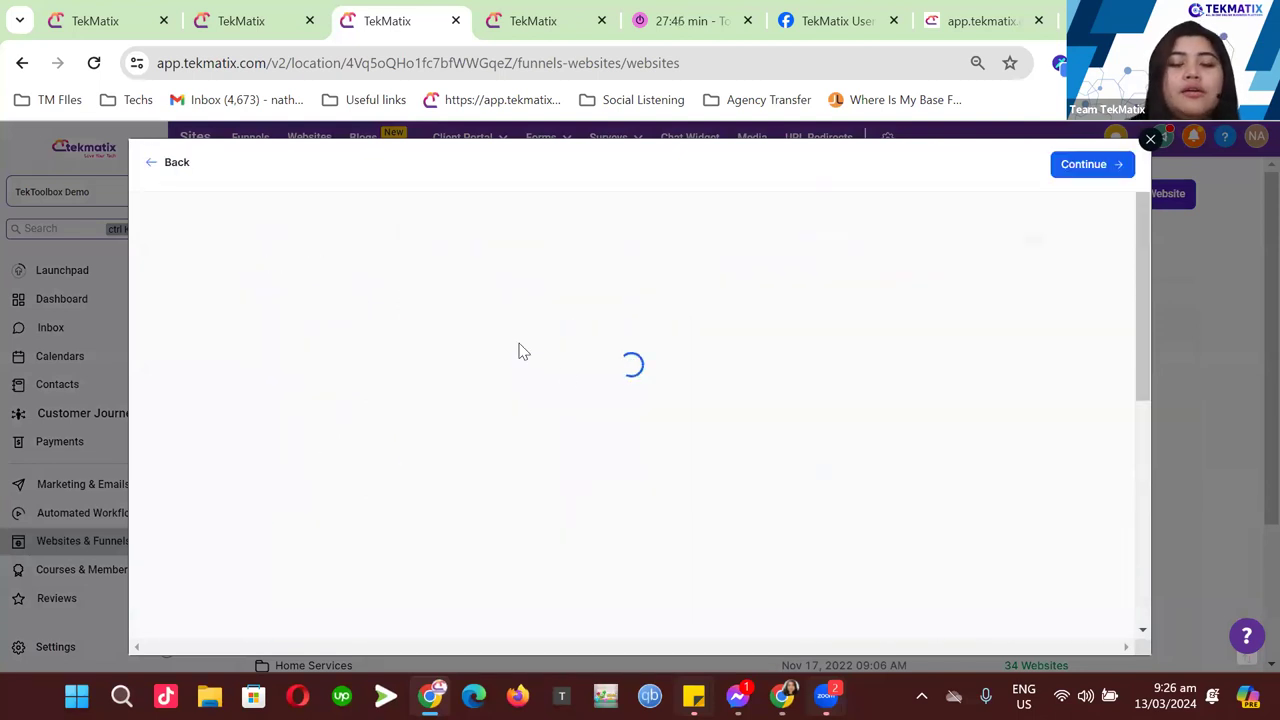
{"action": "scroll", "coordinate": [745, 395], "scroll_direction": "down", "scroll_amount": 2}
{"action": "scroll", "coordinate": [755, 383], "scroll_direction": "down", "scroll_amount": 3}
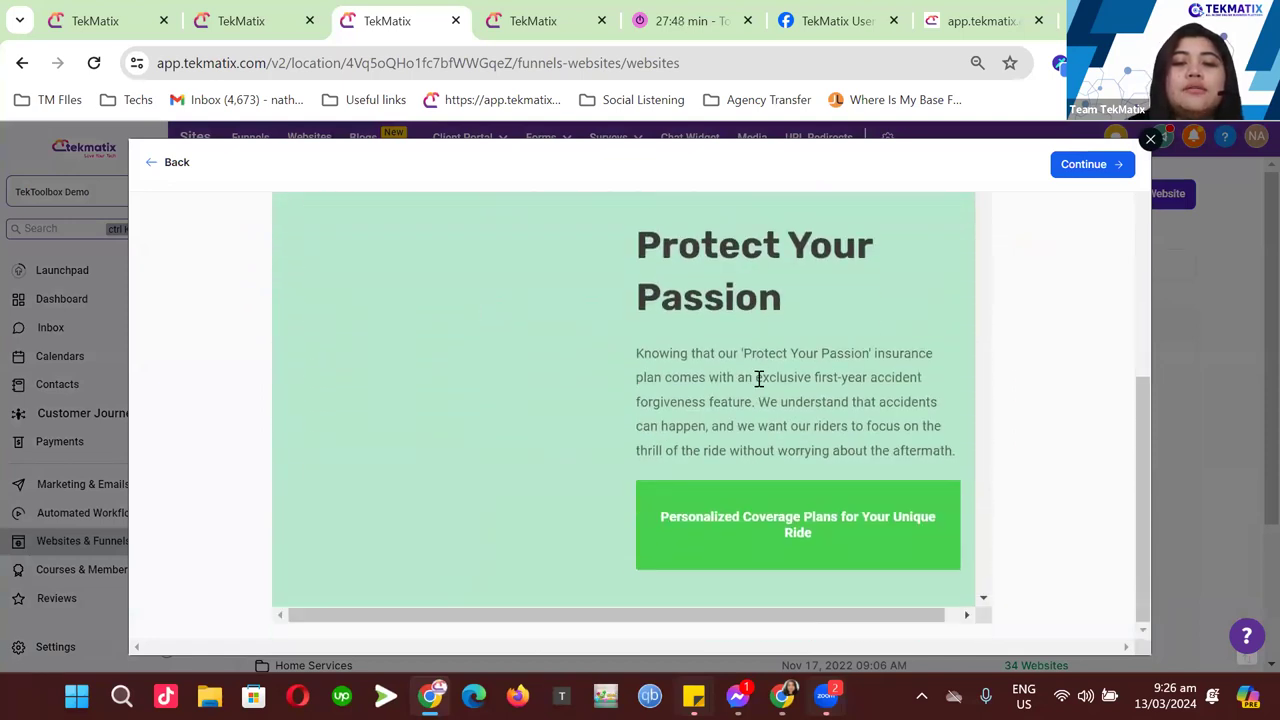
{"action": "scroll", "coordinate": [760, 380], "scroll_direction": "down", "scroll_amount": 2}
{"action": "scroll", "coordinate": [762, 380], "scroll_direction": "down", "scroll_amount": 10}
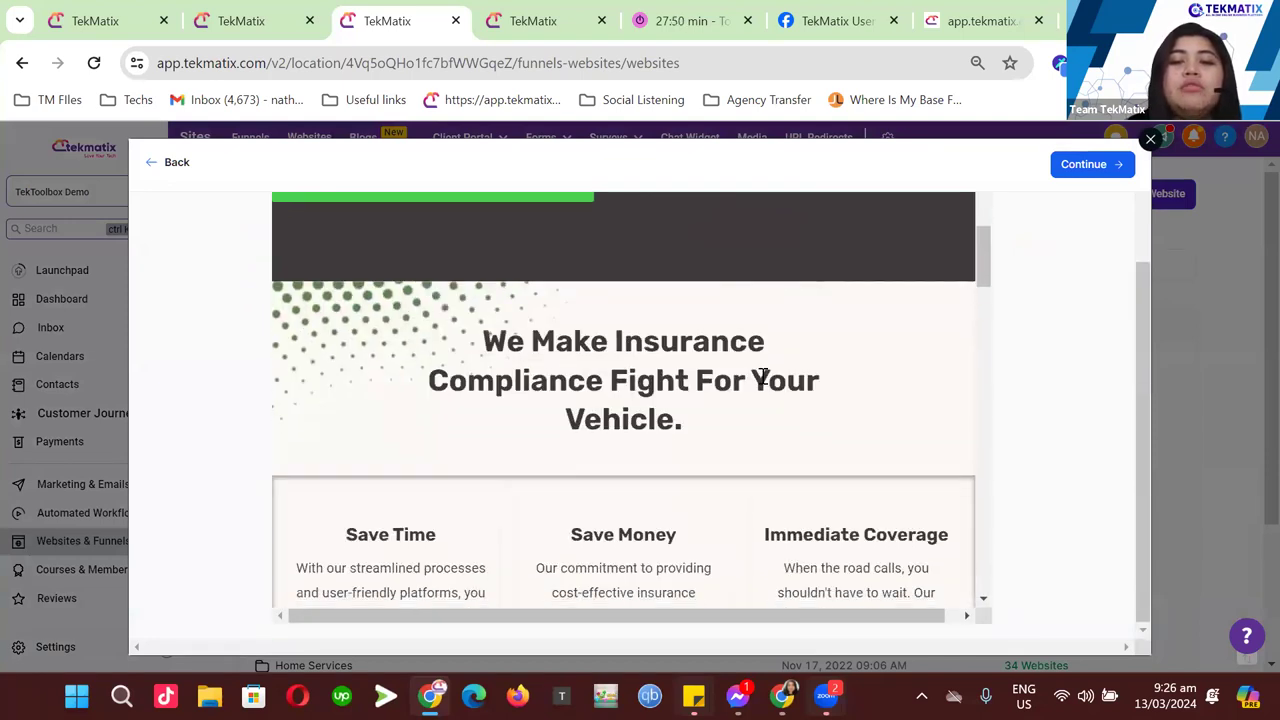
{"action": "scroll", "coordinate": [763, 385], "scroll_direction": "down", "scroll_amount": 10}
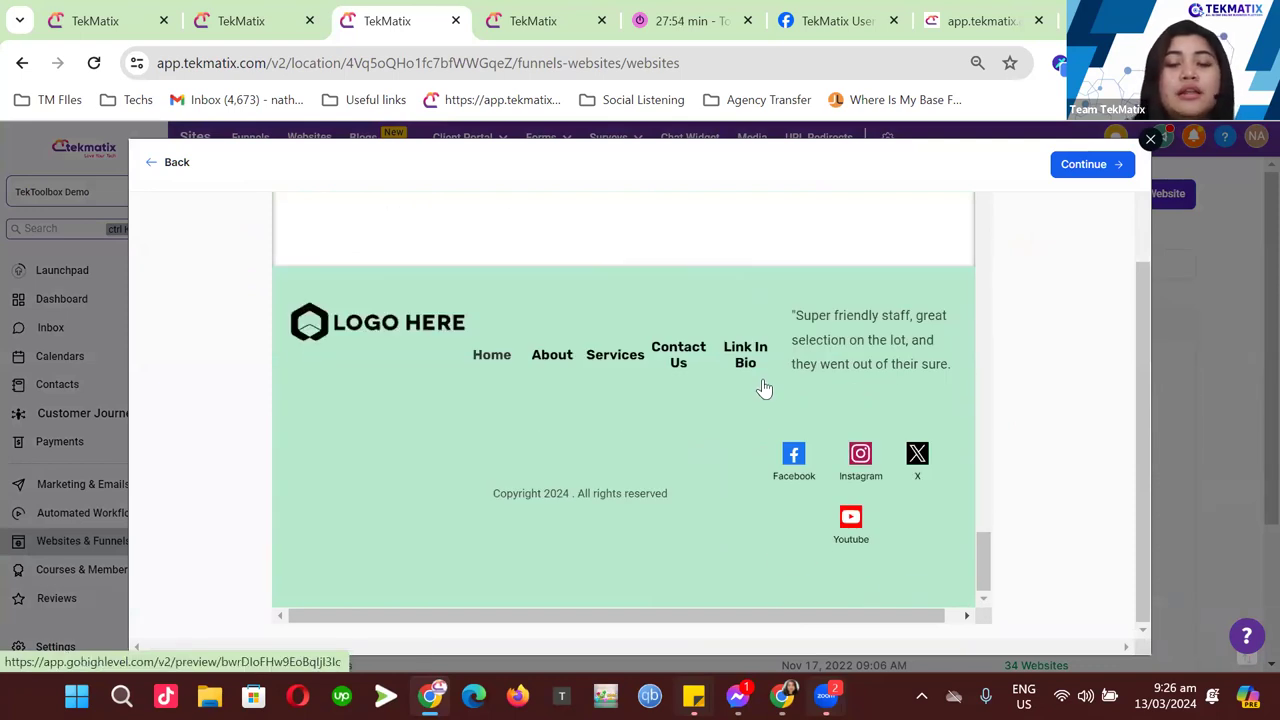
{"action": "left_click", "coordinate": [1098, 170]}
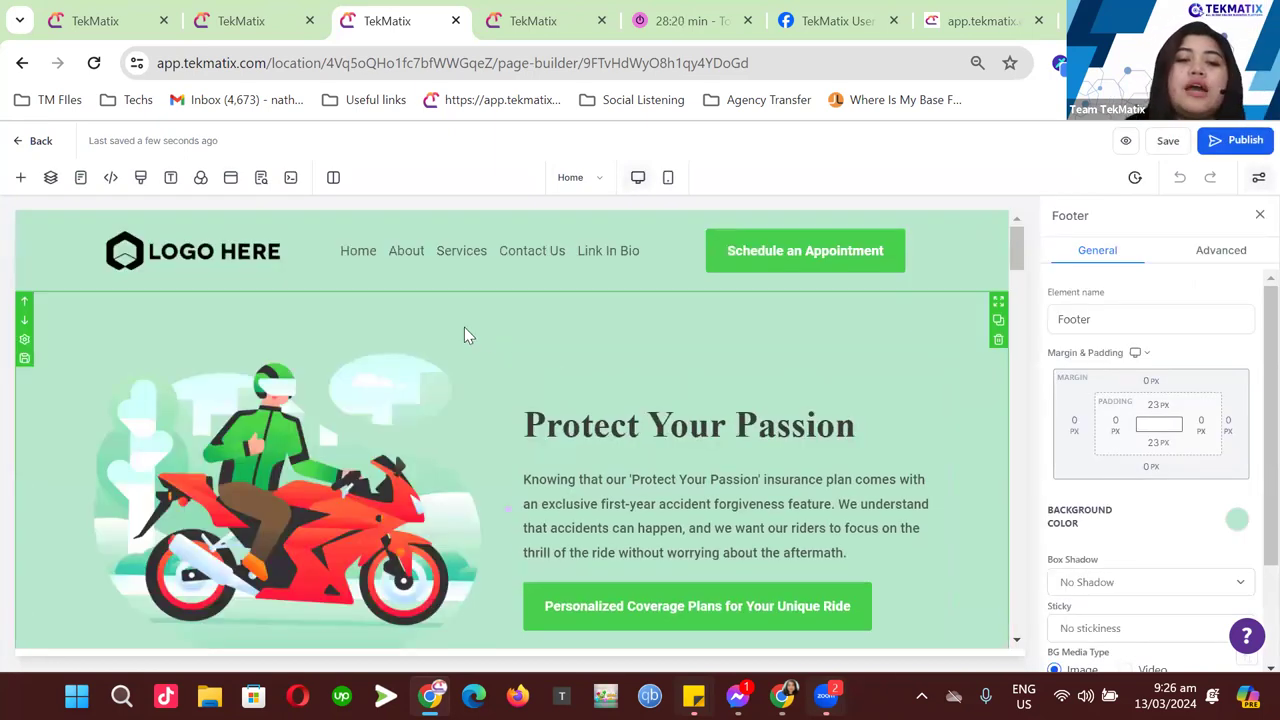
- Add an online store to the new website and close the section picker on the Products List page
{"action": "left_click", "coordinate": [22, 180]}
{"action": "left_click", "coordinate": [65, 367]}
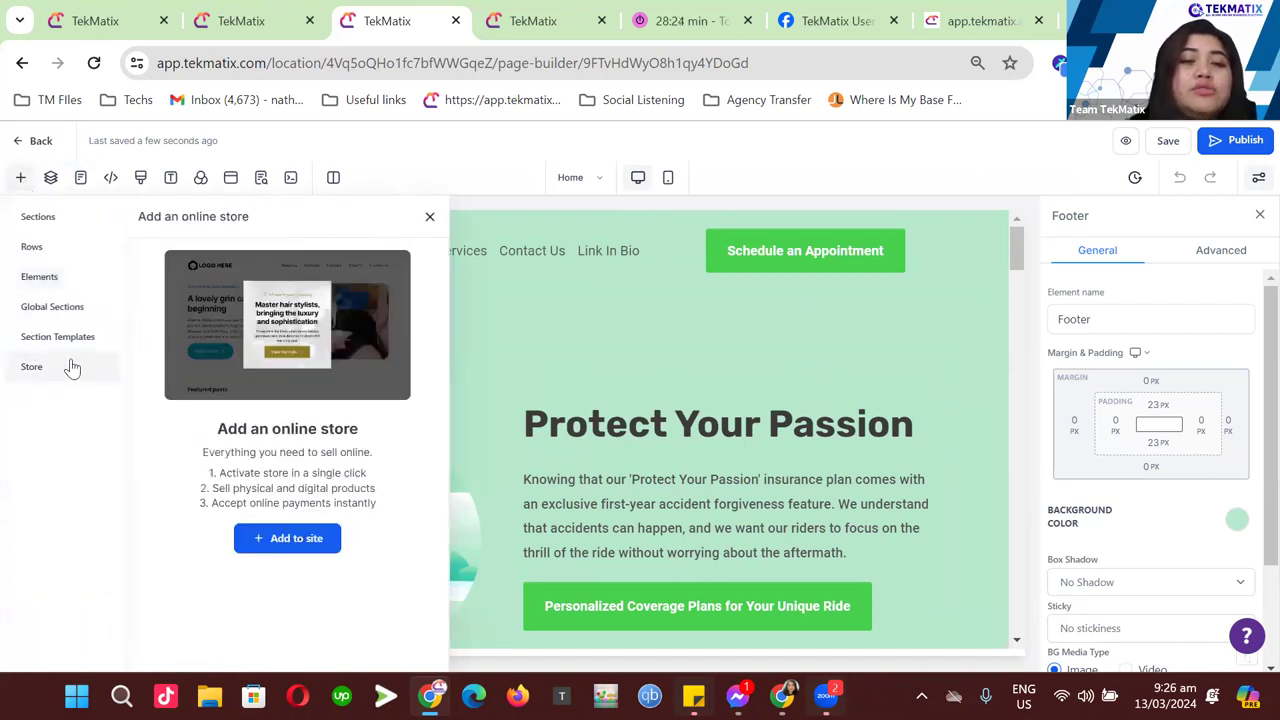
{"action": "left_click", "coordinate": [296, 539]}
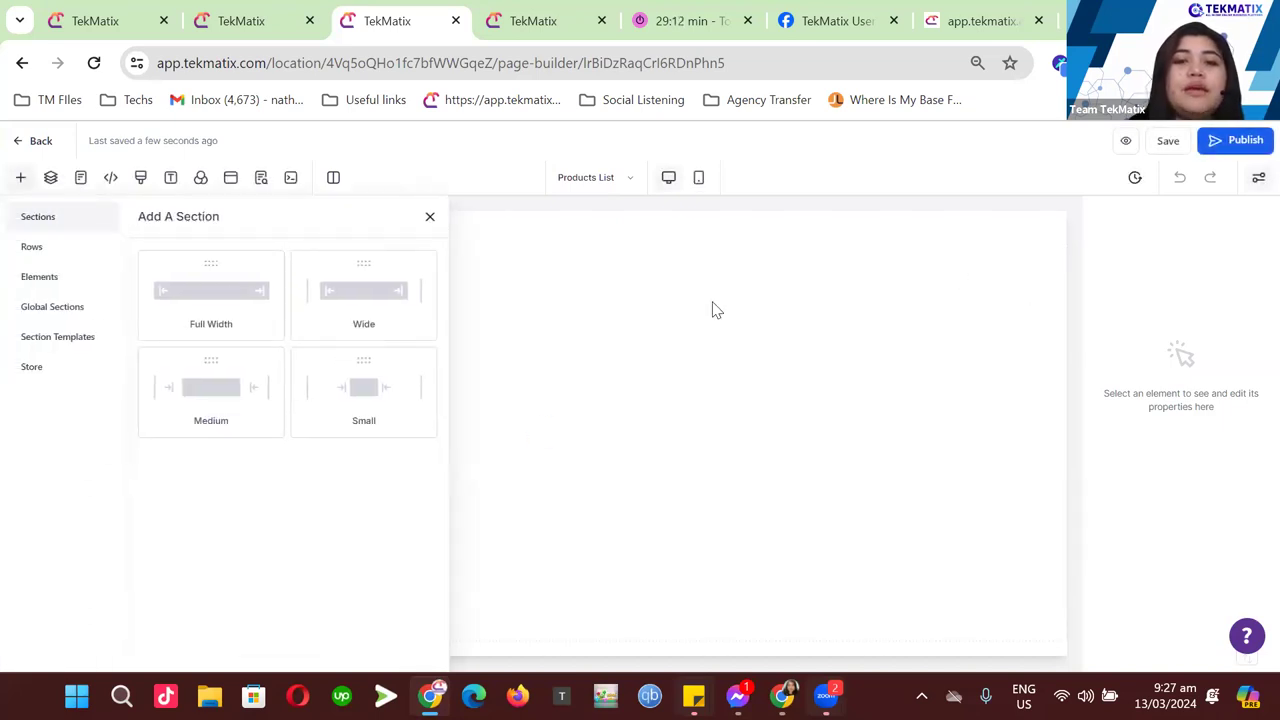
{"action": "left_click", "coordinate": [429, 219]}
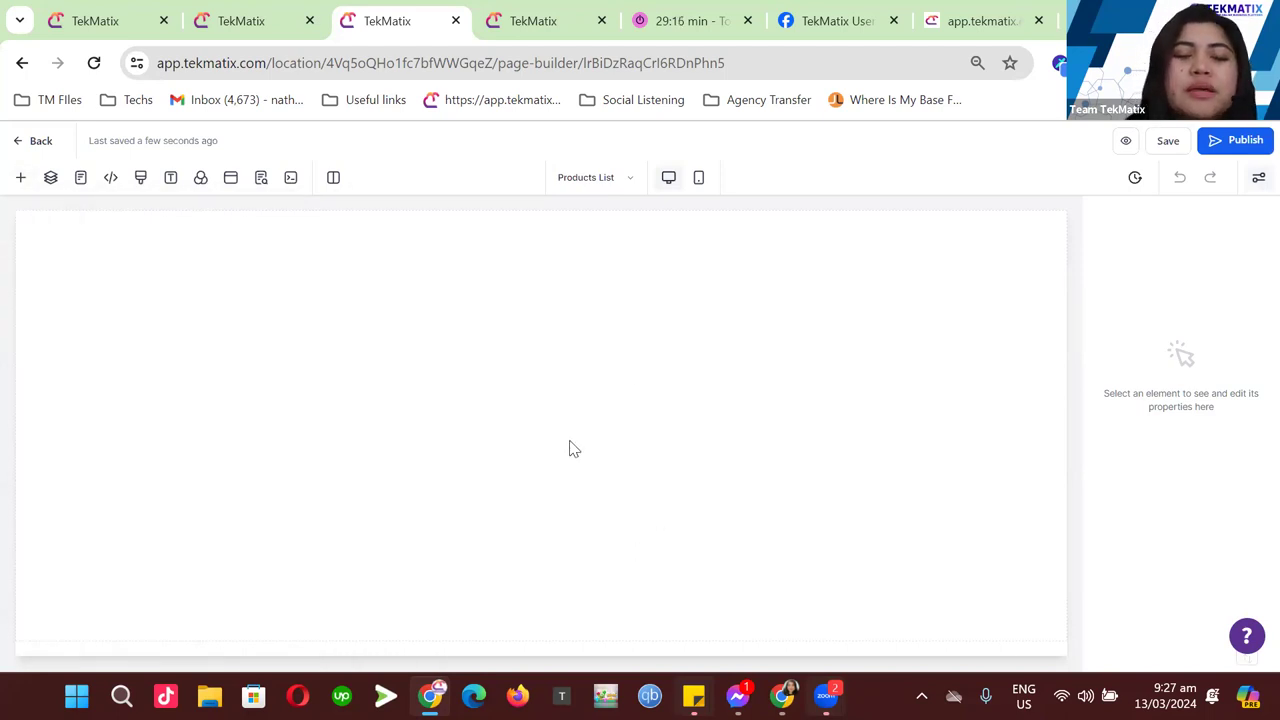
- Open the Product details page from the site's Store Pages and look over its layout
{"action": "left_click", "coordinate": [586, 178]}
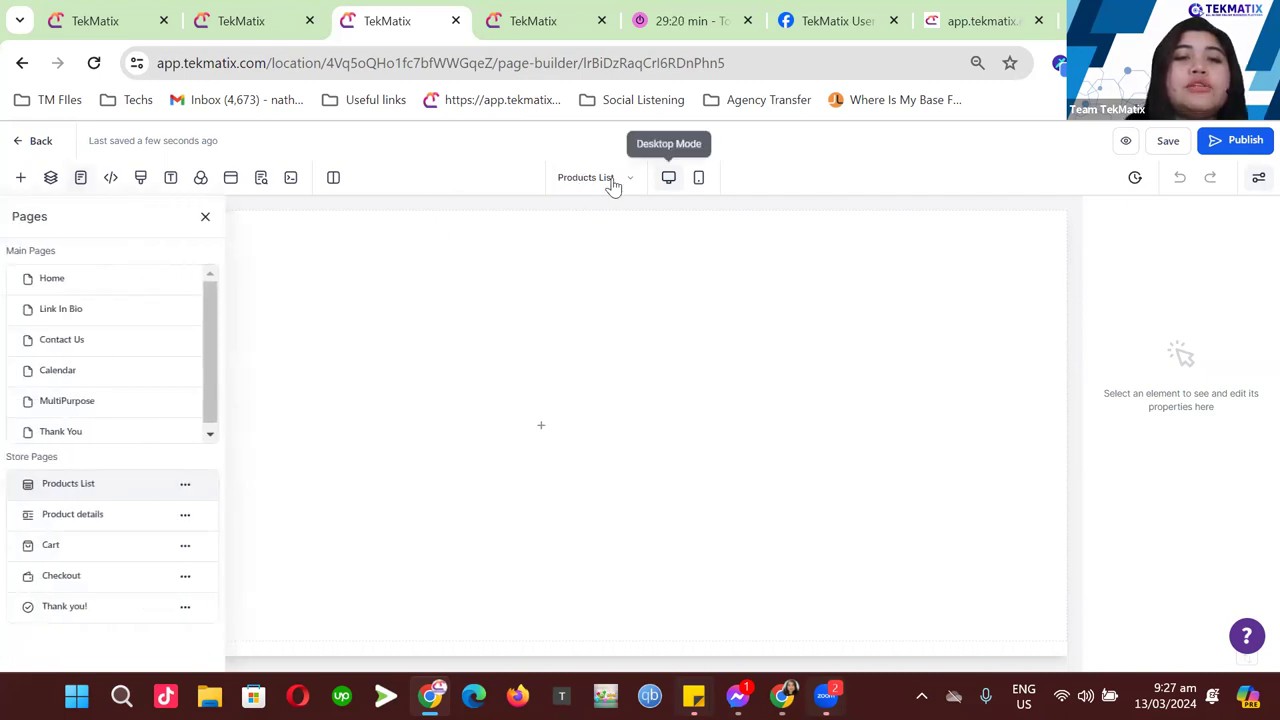
{"action": "scroll", "coordinate": [195, 420], "scroll_direction": "down", "scroll_amount": 1}
{"action": "left_click_drag", "start_coordinate": [68, 457], "coordinate": [15, 460]}
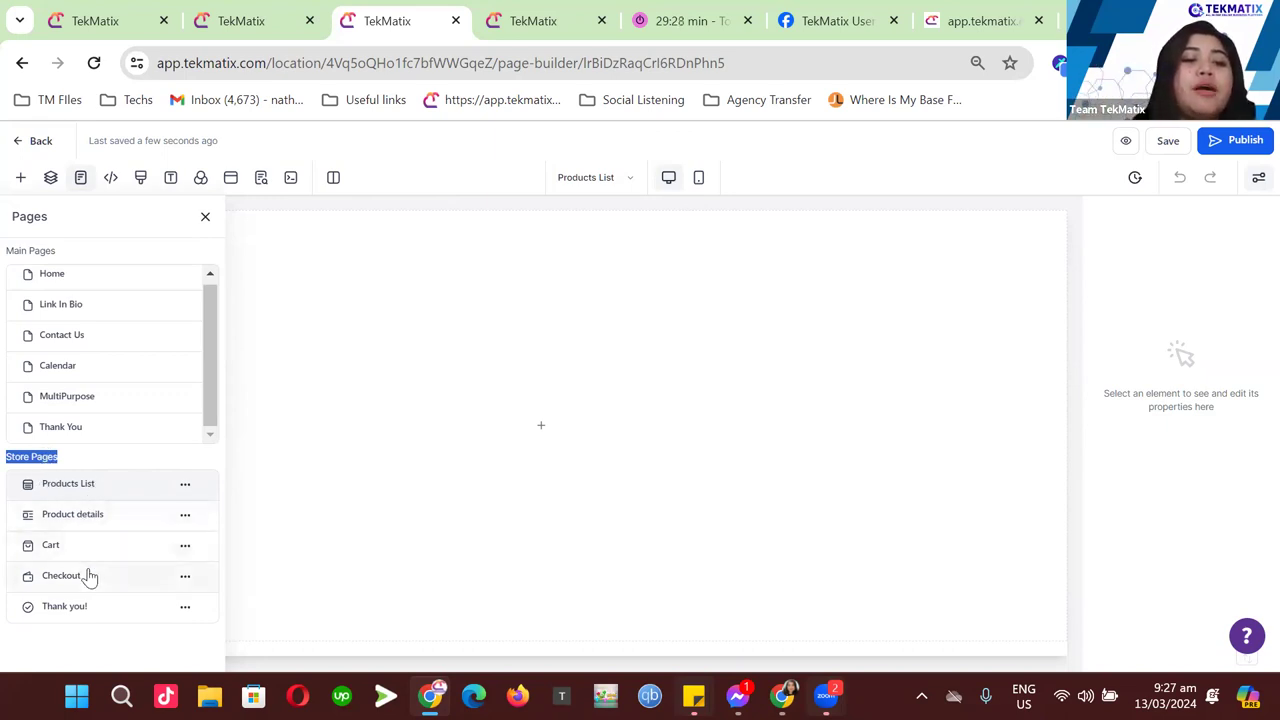
{"action": "left_click", "coordinate": [97, 517]}
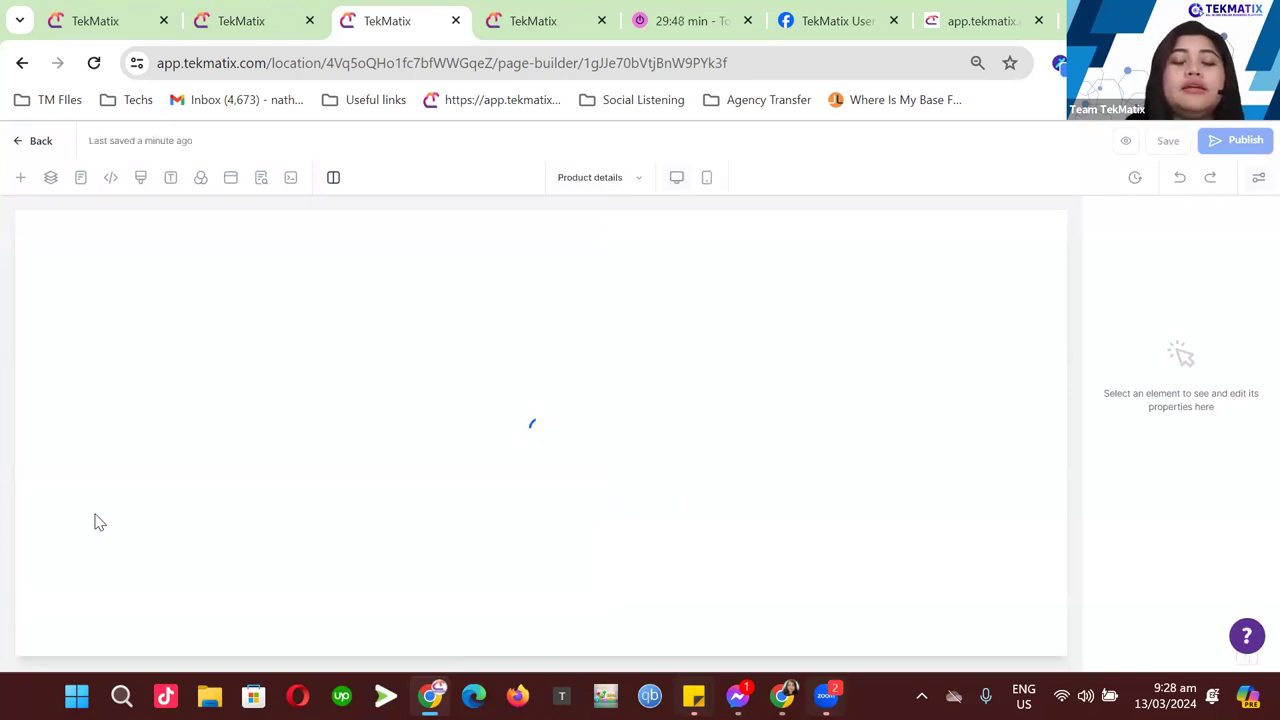
{"action": "scroll", "coordinate": [126, 566], "scroll_direction": "down", "scroll_amount": 2}
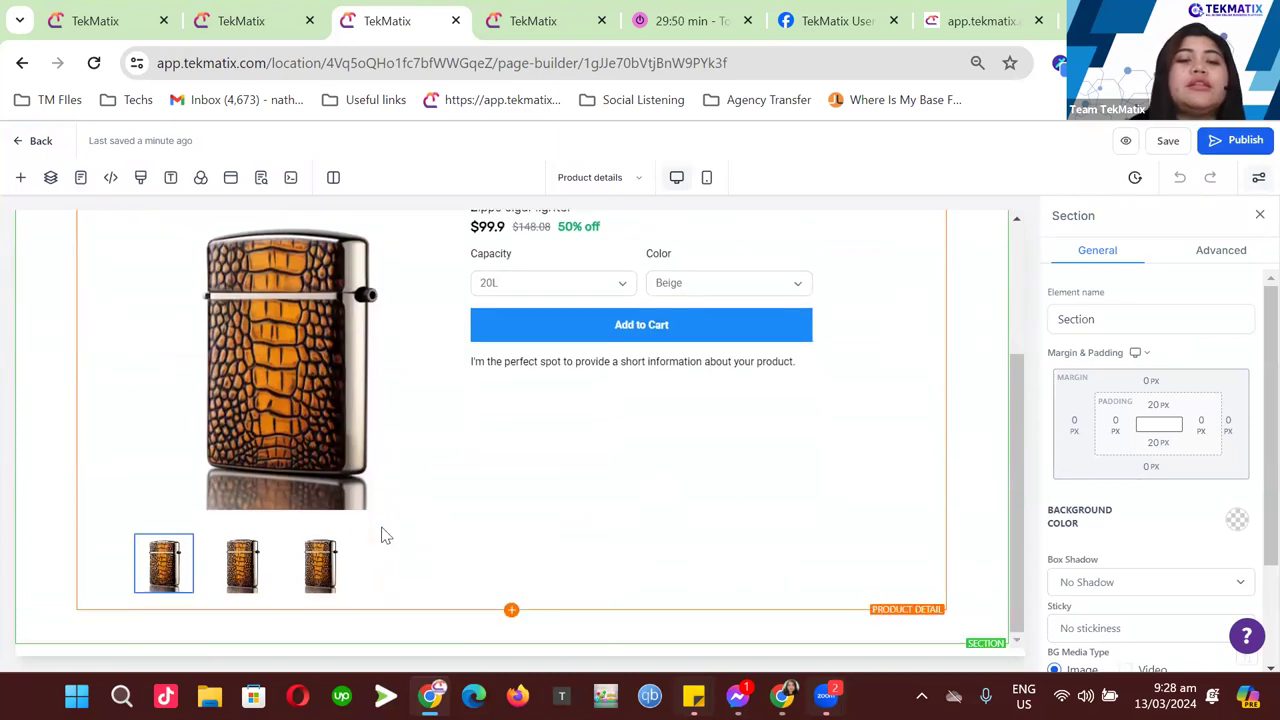
{"action": "scroll", "coordinate": [383, 531], "scroll_direction": "up", "scroll_amount": 3}
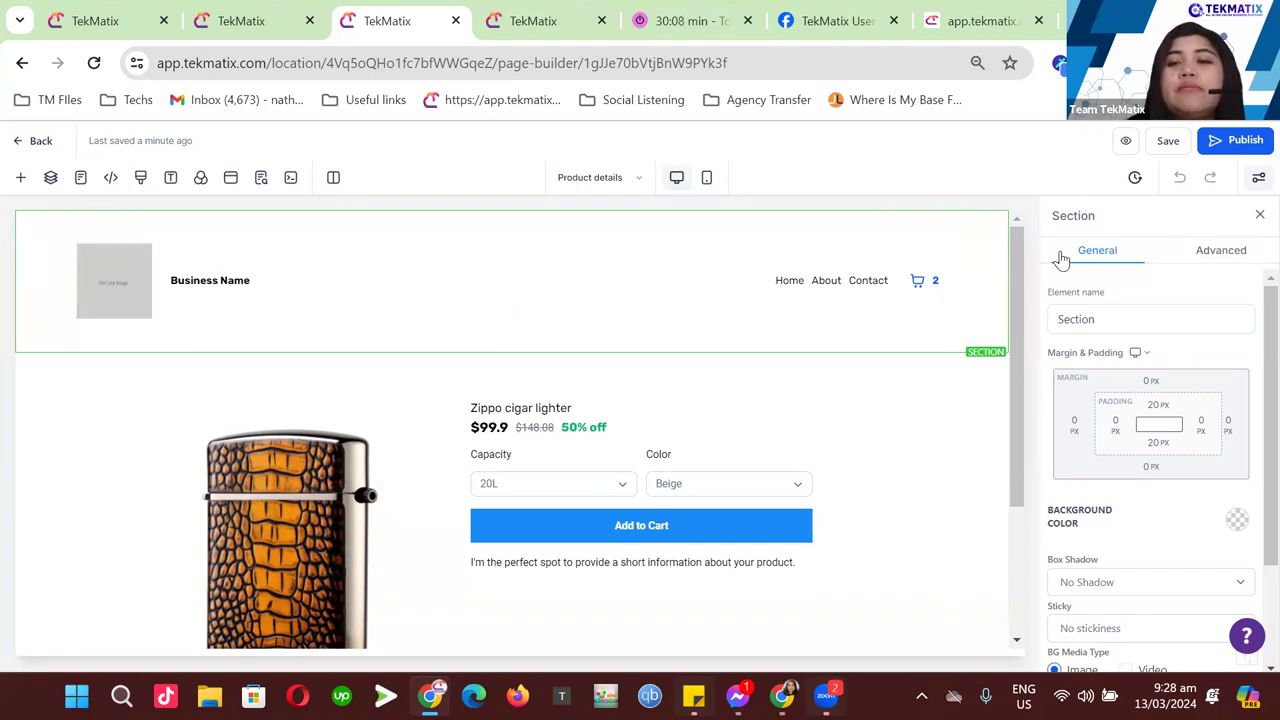
- Replace the placeholder header section on the Product details page with the Main Nav global section
{"action": "left_click", "coordinate": [1006, 268]}
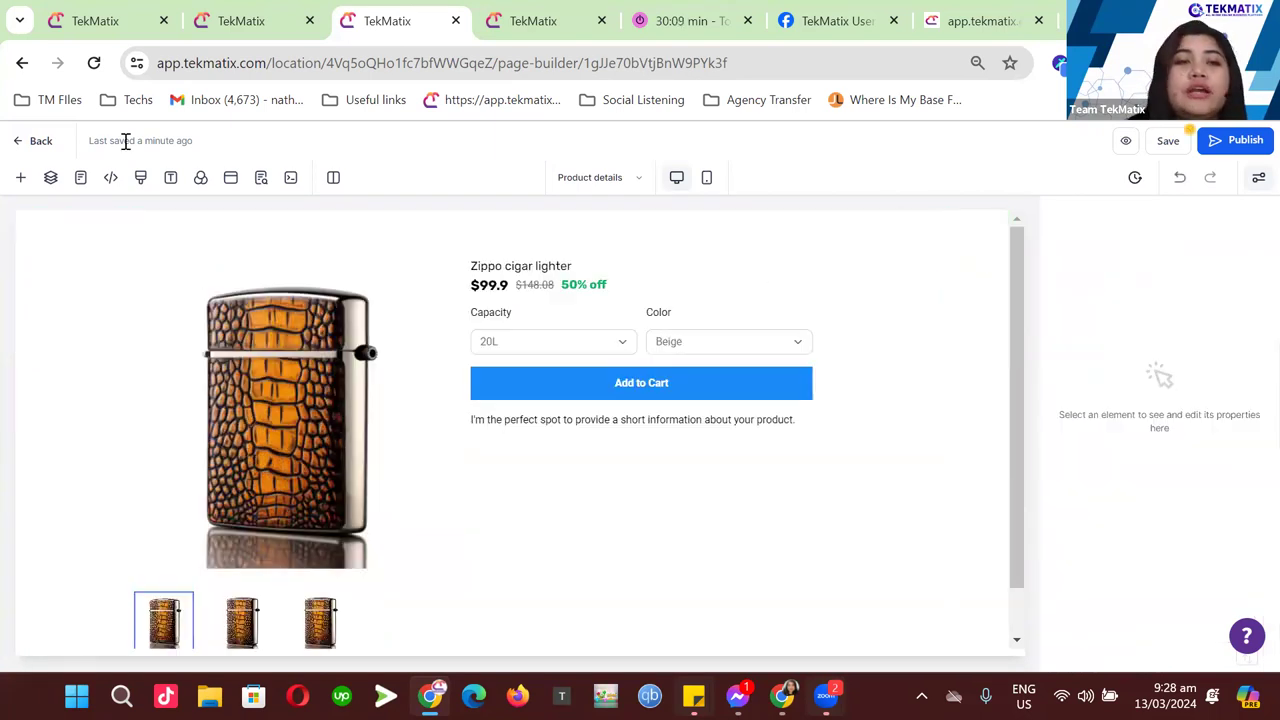
{"action": "left_click", "coordinate": [22, 177]}
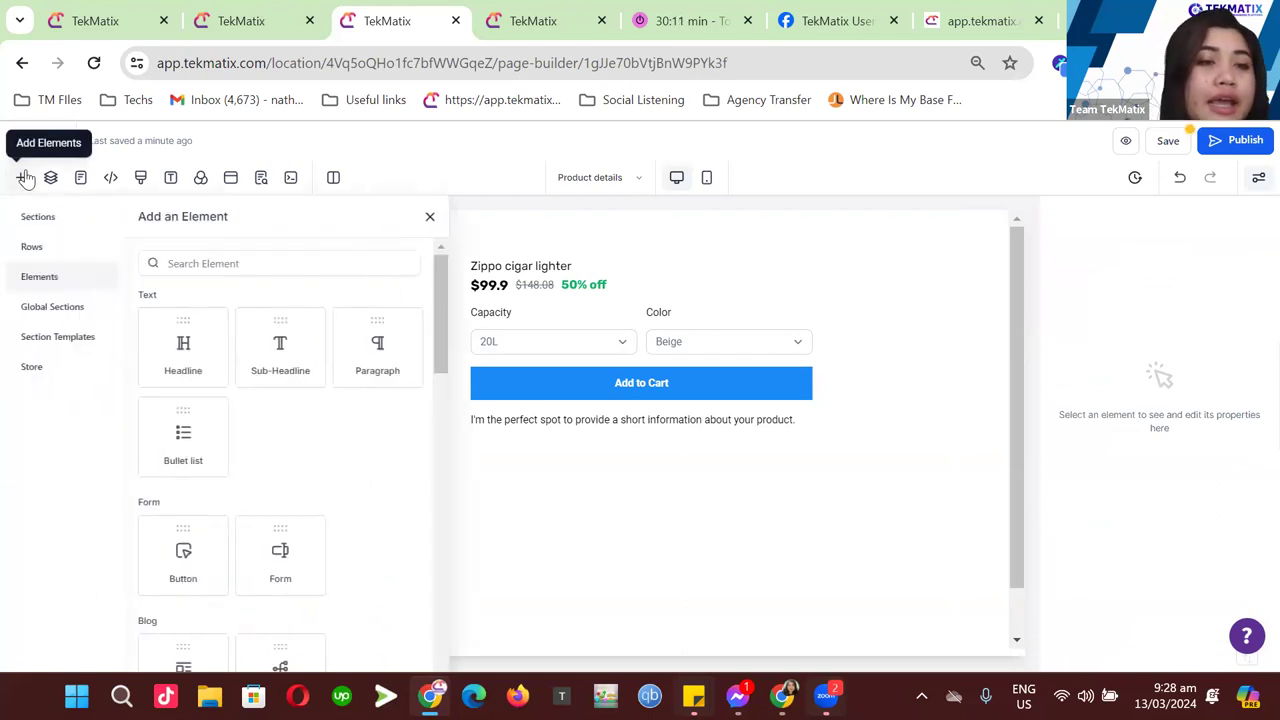
{"action": "left_click", "coordinate": [52, 306]}
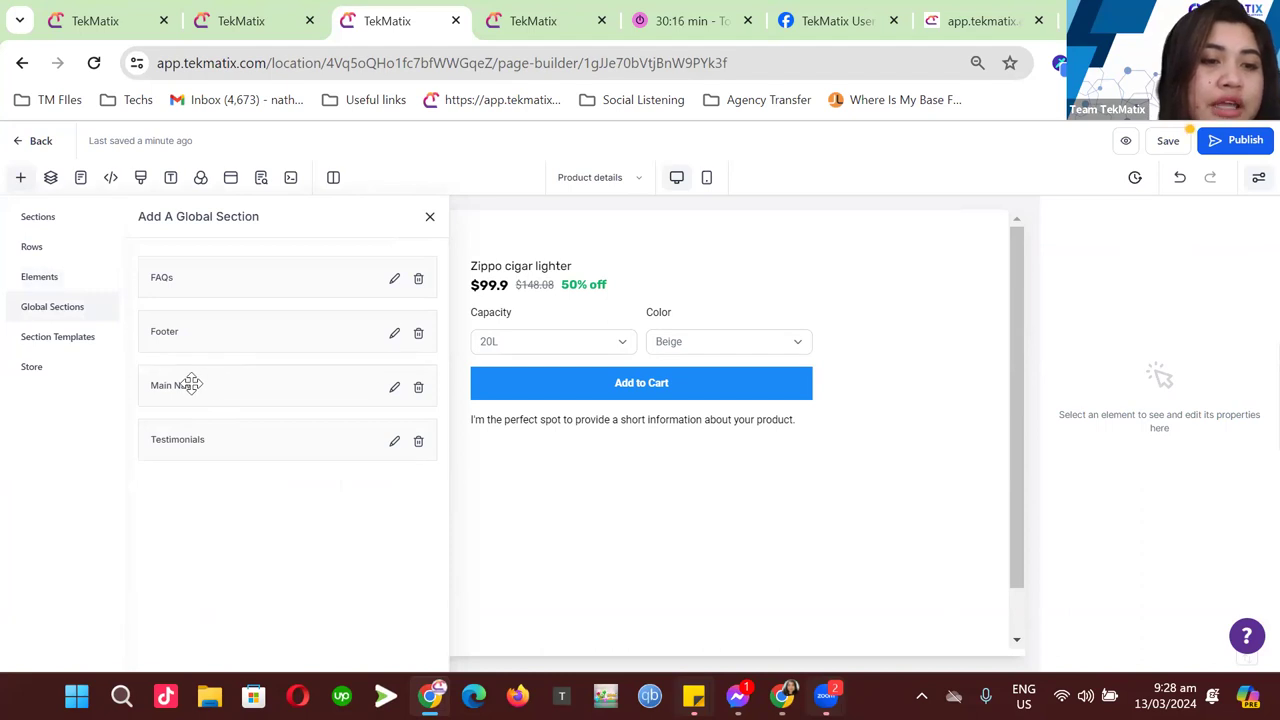
{"action": "left_click_drag", "start_coordinate": [197, 385], "coordinate": [571, 251]}
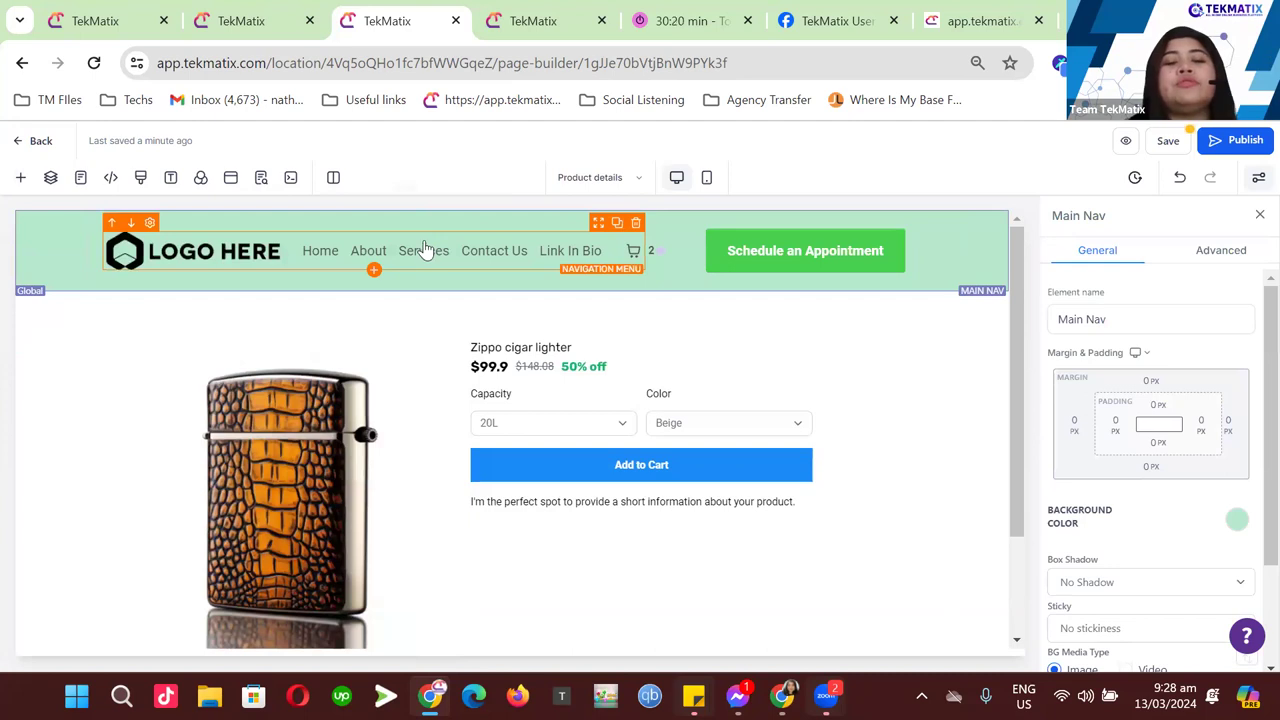
- Save the Product details page and close the SEO Meta Data settings without filling them in
{"action": "scroll", "coordinate": [424, 259], "scroll_direction": "down", "scroll_amount": 1}
{"action": "scroll", "coordinate": [426, 270], "scroll_direction": "down", "scroll_amount": 1}
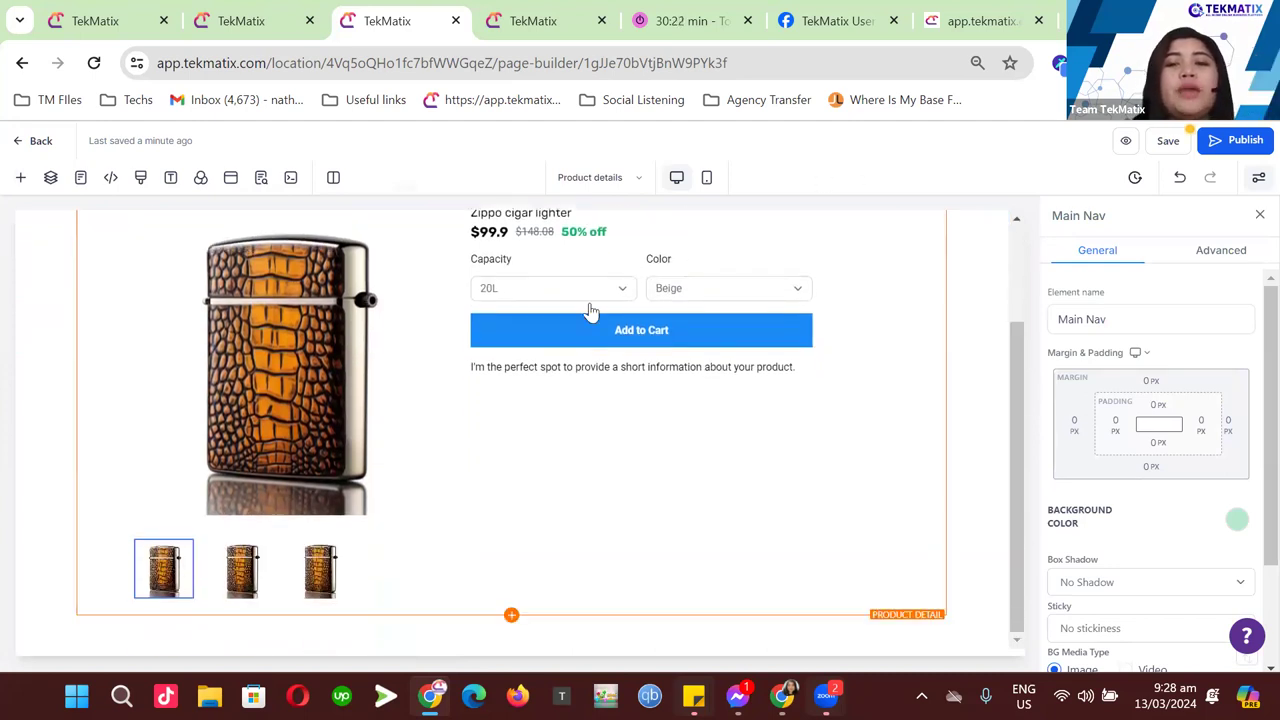
{"action": "left_click", "coordinate": [1170, 141]}
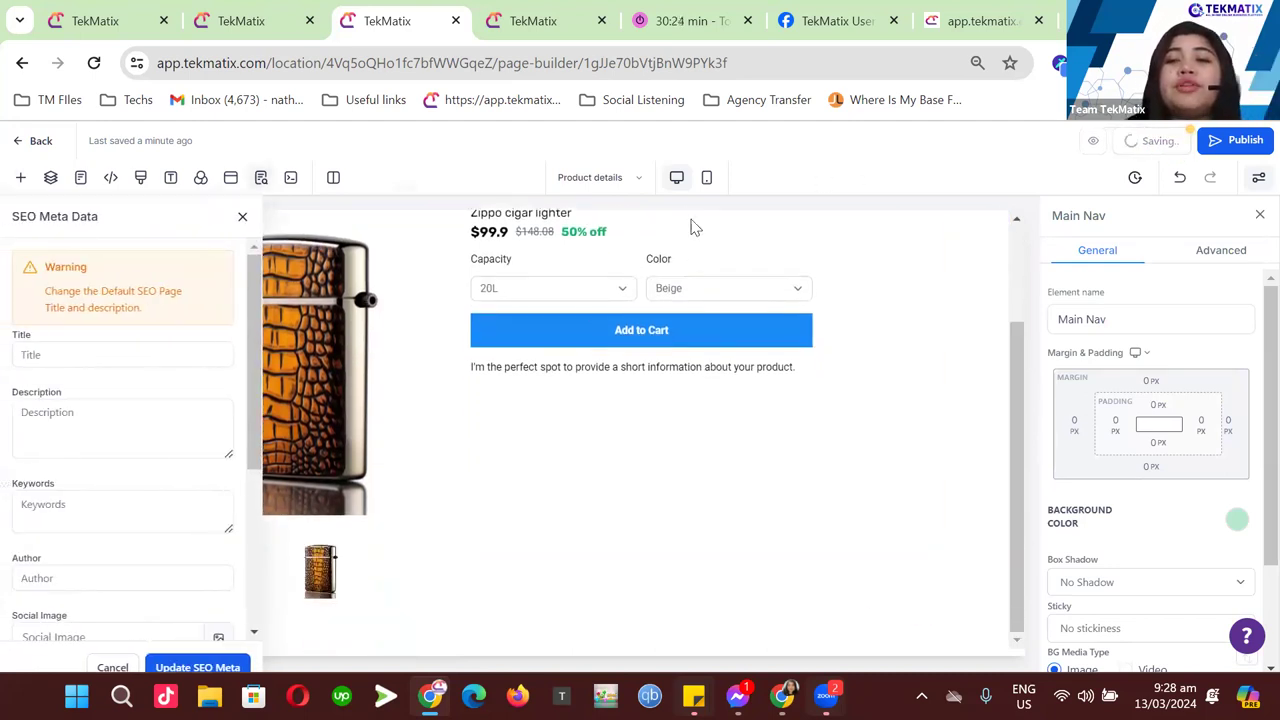
{"action": "left_click", "coordinate": [243, 219]}
{"action": "scroll", "coordinate": [700, 343], "scroll_direction": "up", "scroll_amount": 2}
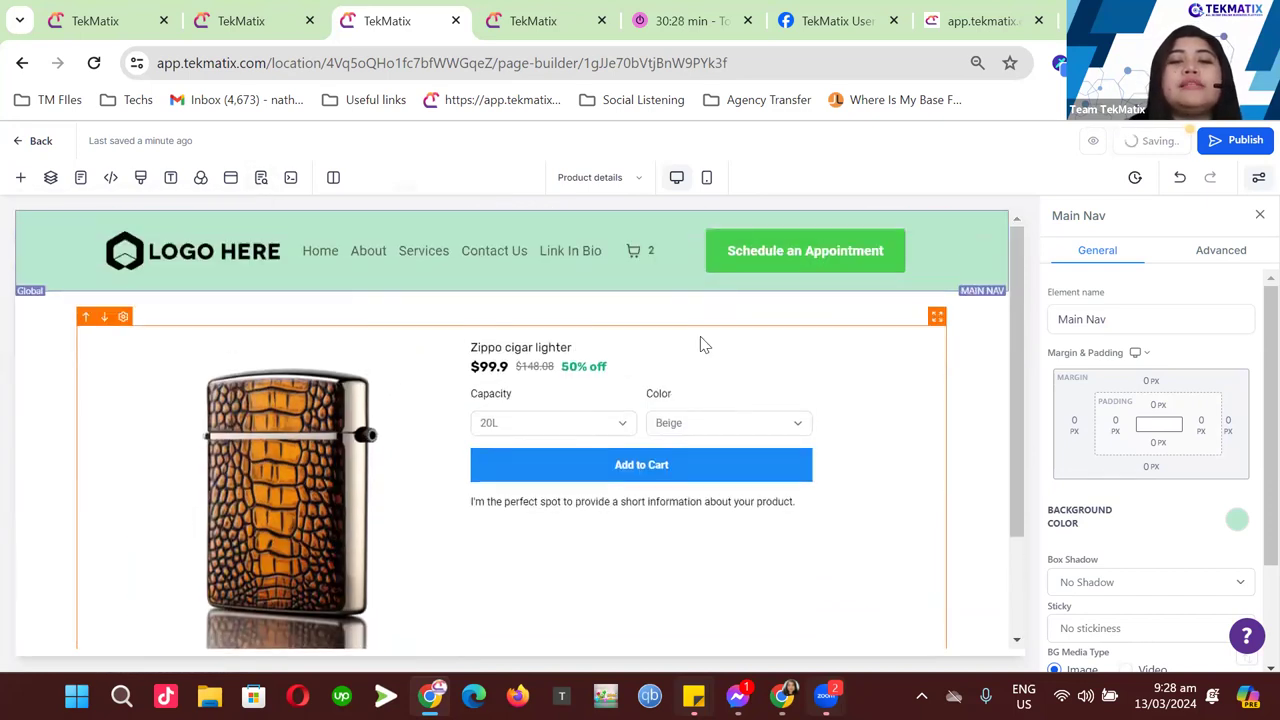
- Look over the Product details page, try its preview, and return to the page editor
{"action": "scroll", "coordinate": [700, 343], "scroll_direction": "down", "scroll_amount": 3}
{"action": "scroll", "coordinate": [700, 343], "scroll_direction": "up", "scroll_amount": 3}
{"action": "scroll", "coordinate": [357, 393], "scroll_direction": "down", "scroll_amount": 1}
{"action": "scroll", "coordinate": [357, 393], "scroll_direction": "down", "scroll_amount": 1}
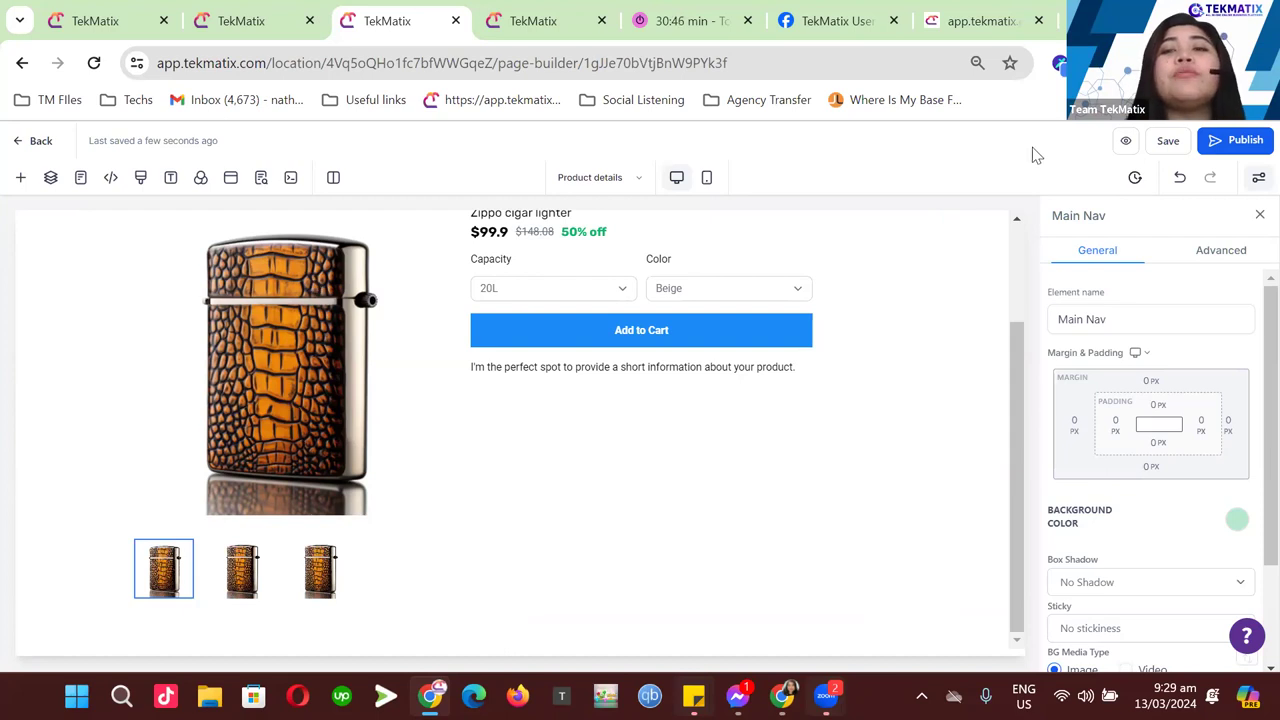
{"action": "left_click", "coordinate": [1125, 146]}
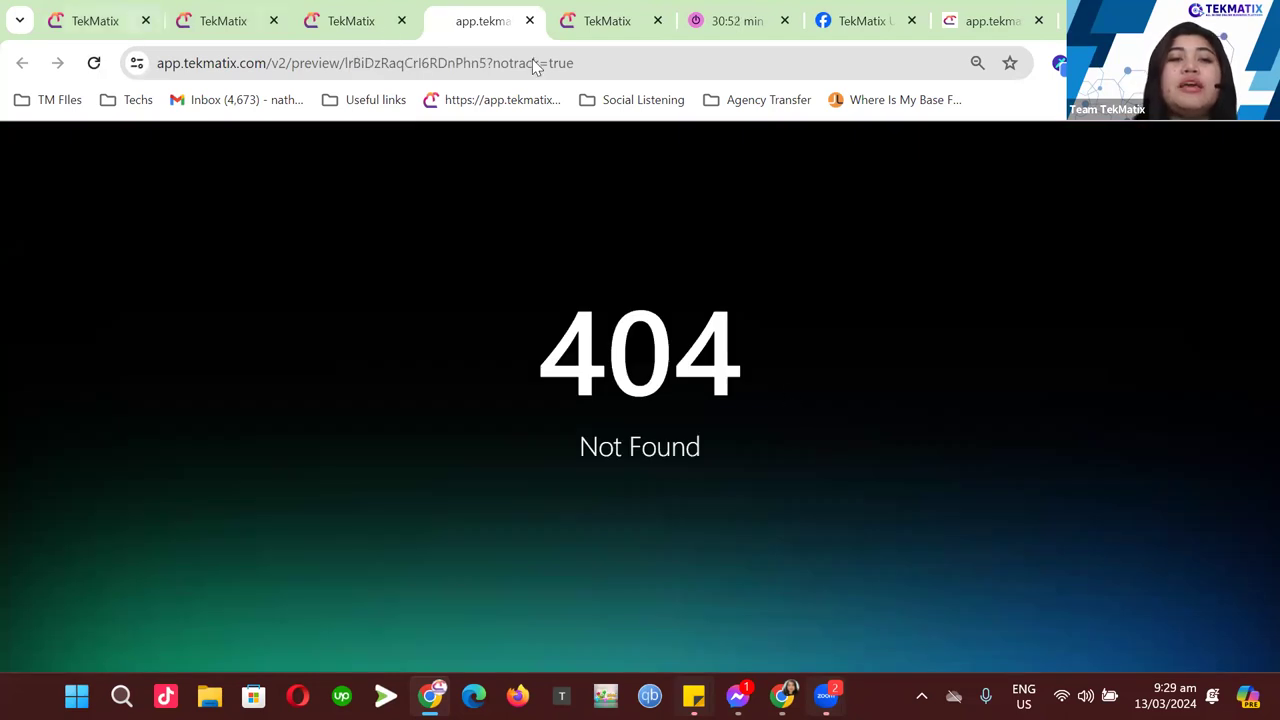
{"action": "left_click", "coordinate": [369, 25]}
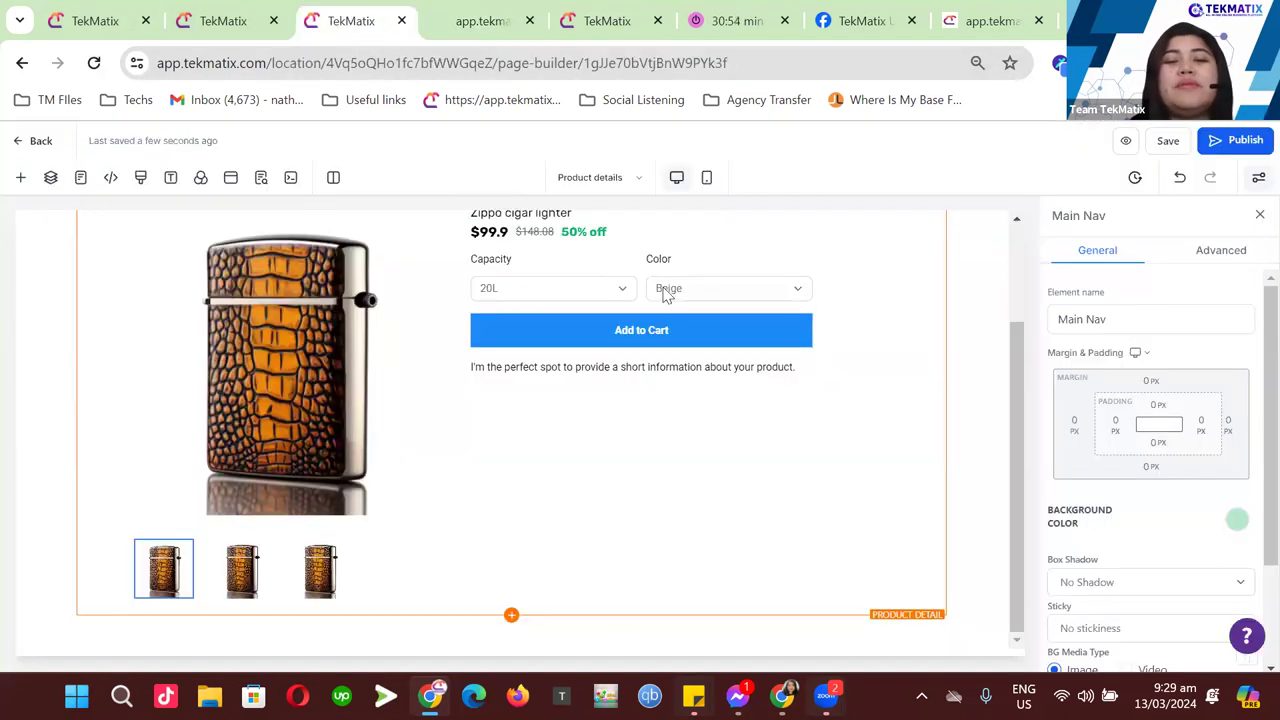
- Leave the page editor and list TekToolbox Demo's recently updated websites
{"action": "left_click", "coordinate": [40, 141]}
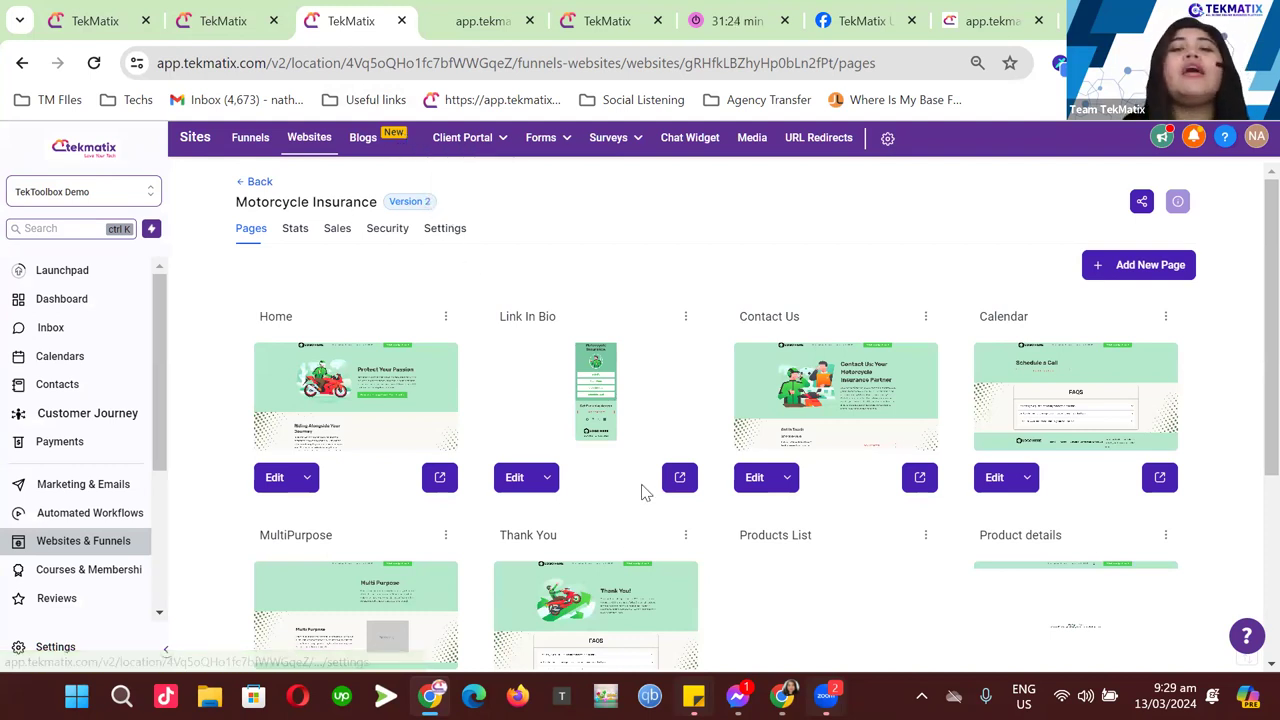
{"action": "scroll", "coordinate": [640, 491], "scroll_direction": "down", "scroll_amount": 1}
{"action": "left_click", "coordinate": [95, 450]}
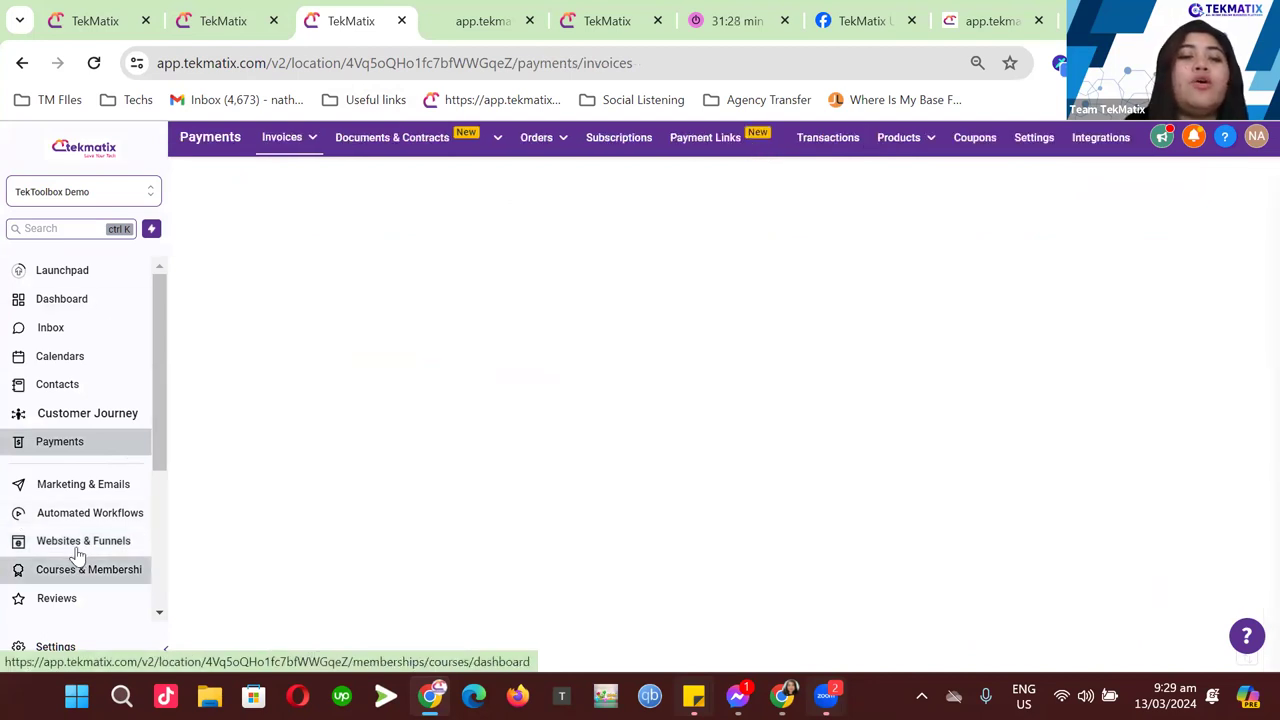
{"action": "left_click", "coordinate": [90, 540]}
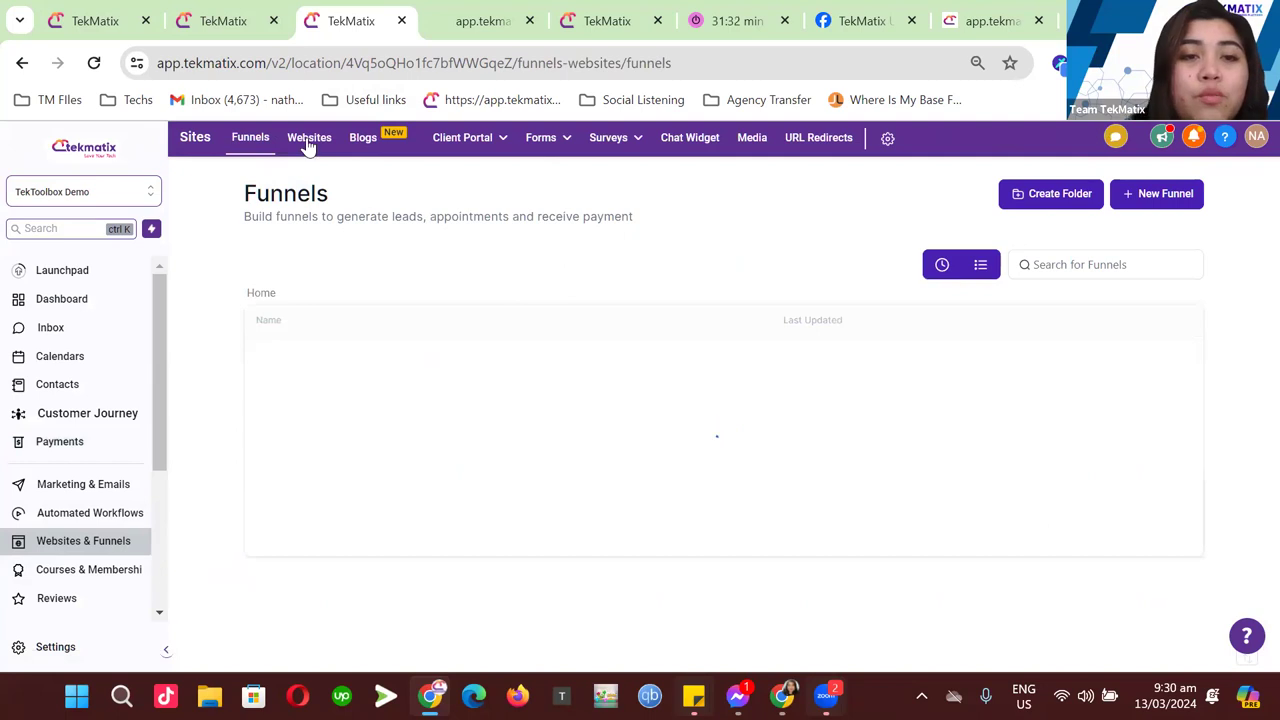
{"action": "left_click", "coordinate": [309, 138]}
{"action": "left_click", "coordinate": [941, 265]}
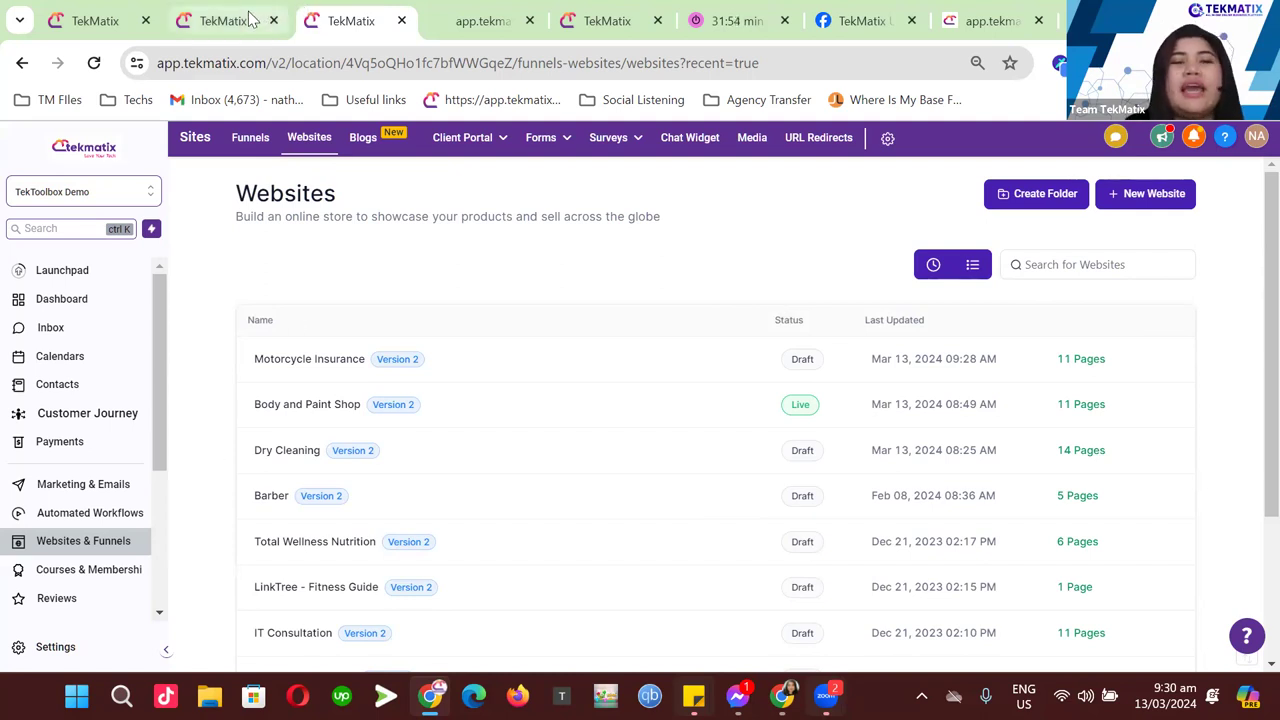
- Switch to the TekMatix account and open New TekMatix Site Pages from its recently updated websites
{"action": "mouse_move", "coordinate": [250, 20]}
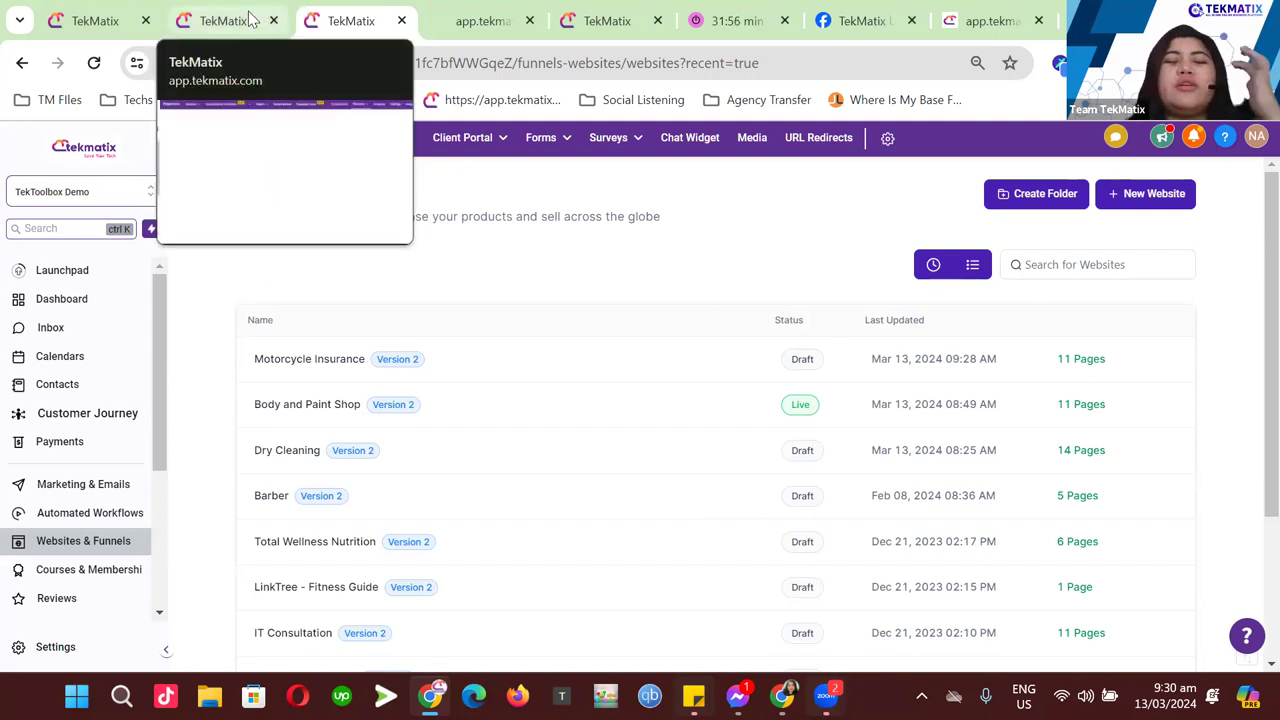
{"action": "left_click", "coordinate": [250, 20]}
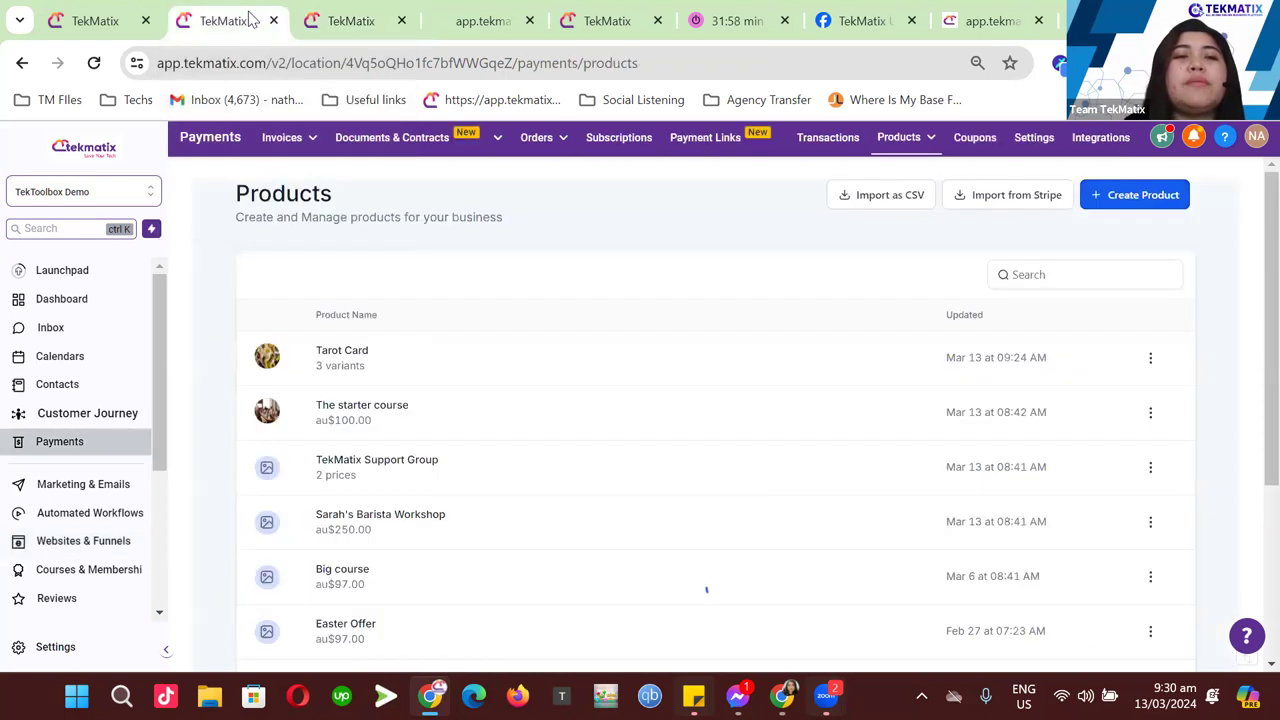
{"action": "left_click", "coordinate": [118, 22]}
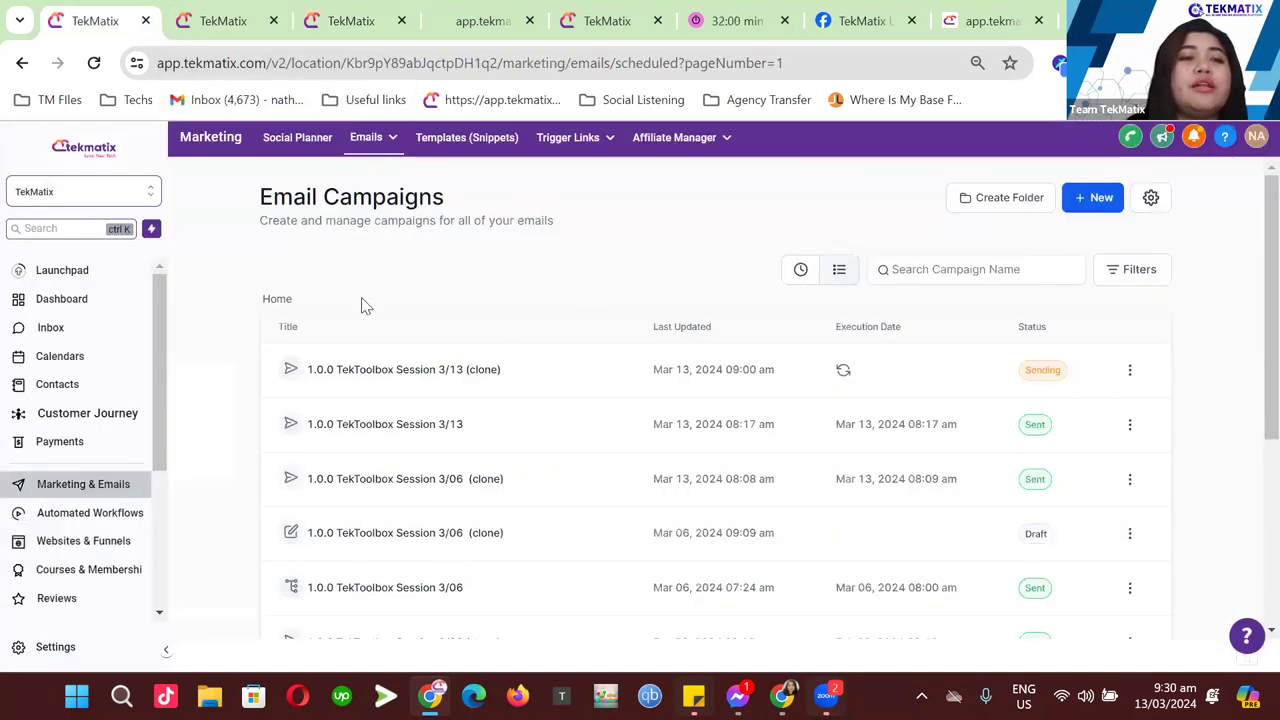
{"action": "left_click", "coordinate": [118, 546]}
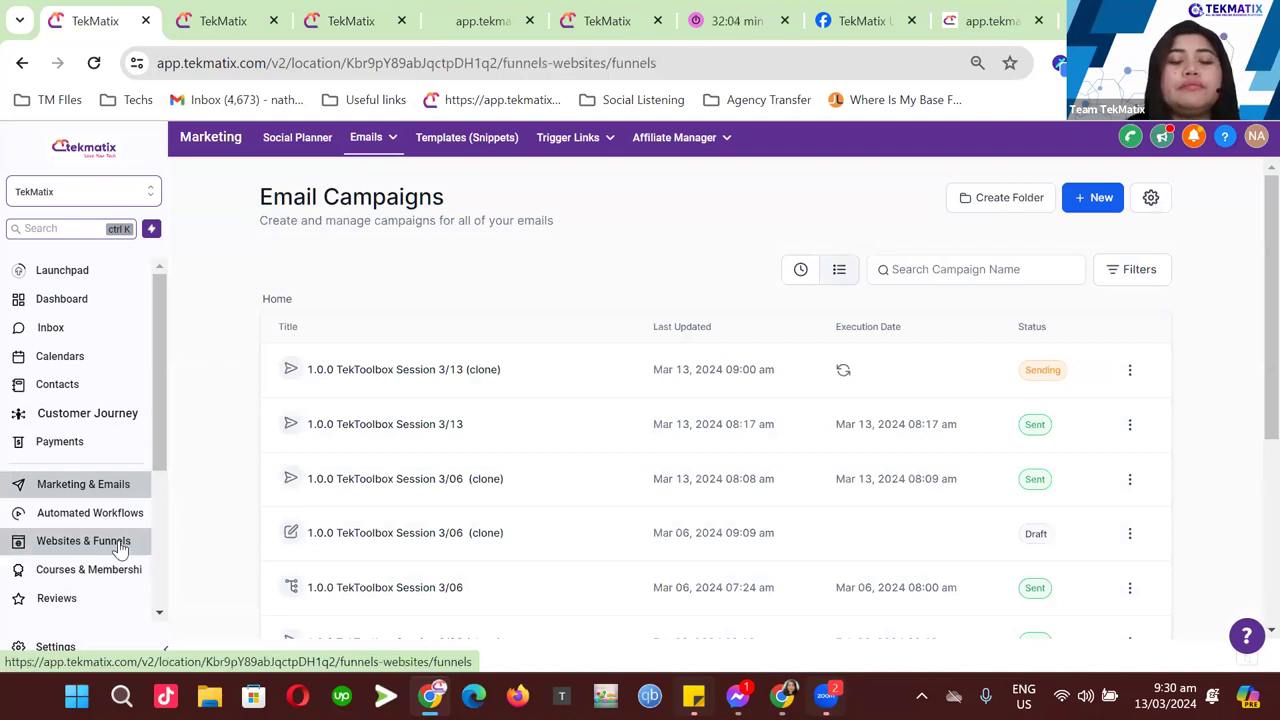
{"action": "left_click", "coordinate": [320, 145]}
{"action": "left_click", "coordinate": [924, 278]}
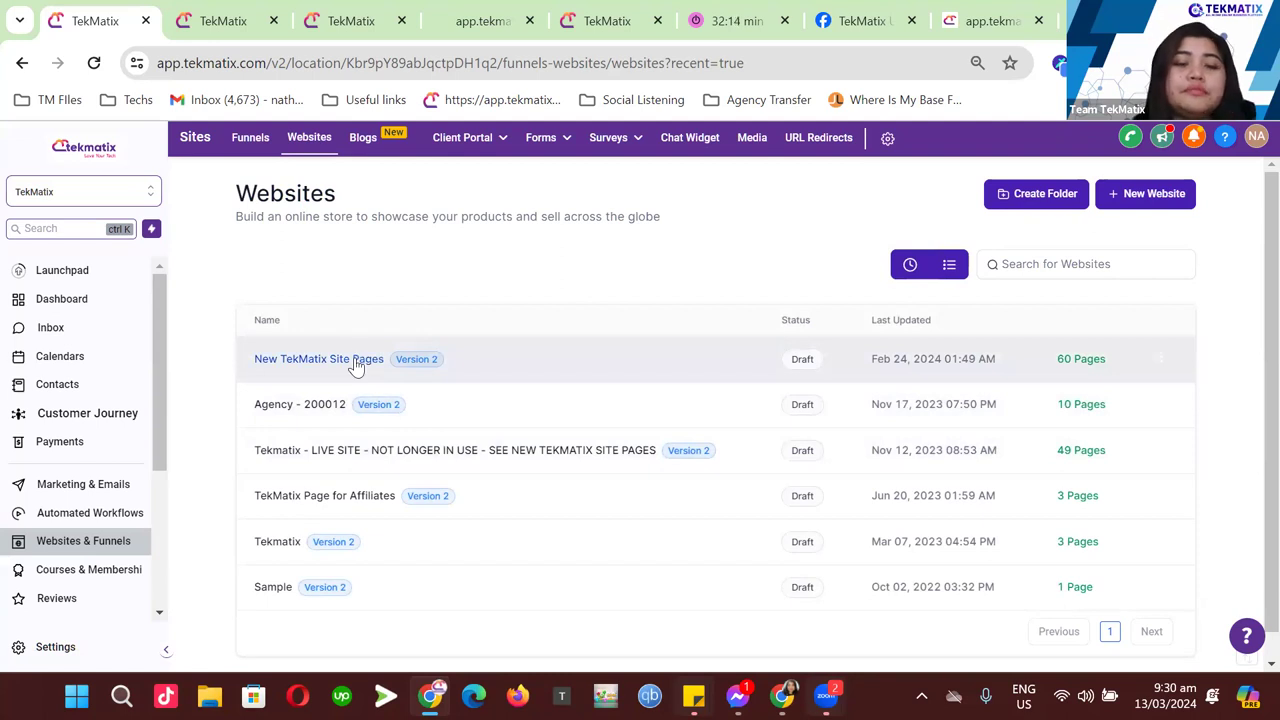
{"action": "left_click", "coordinate": [355, 362]}
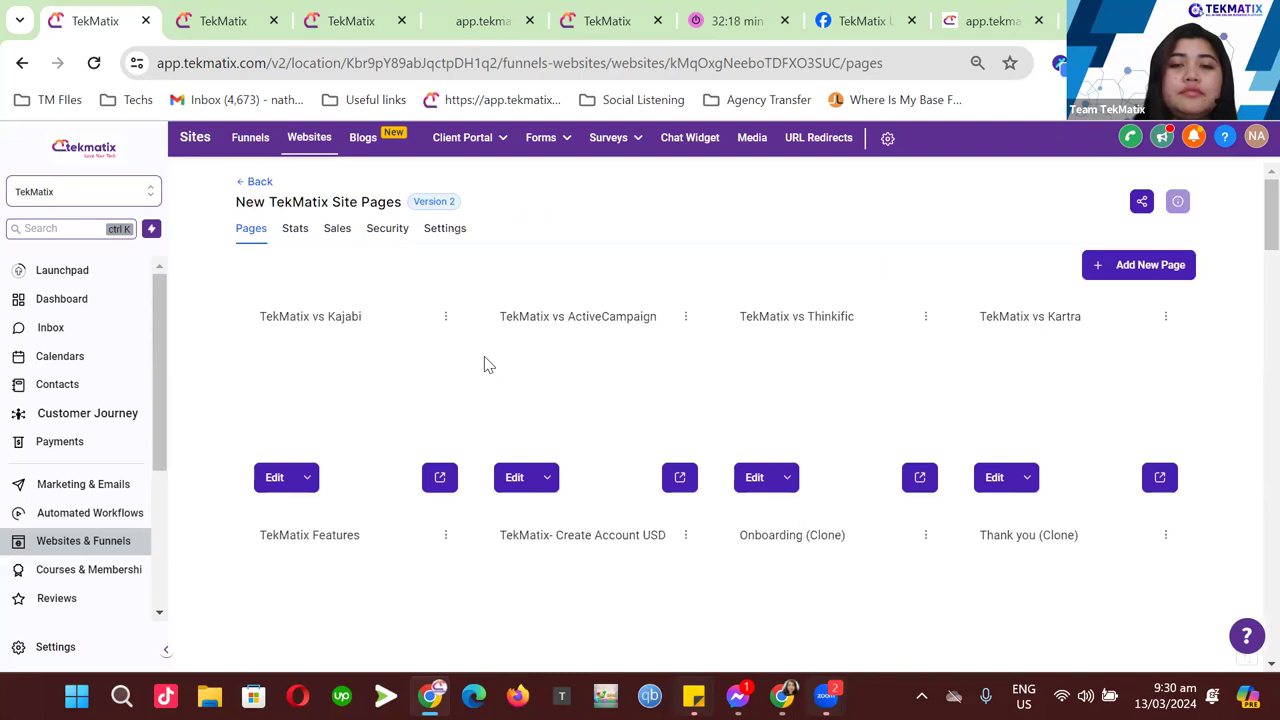
- Find the Products List page among the site's pages and open its preview
{"action": "scroll", "coordinate": [487, 363], "scroll_direction": "down", "scroll_amount": 1}
{"action": "scroll", "coordinate": [487, 363], "scroll_direction": "down", "scroll_amount": 6}
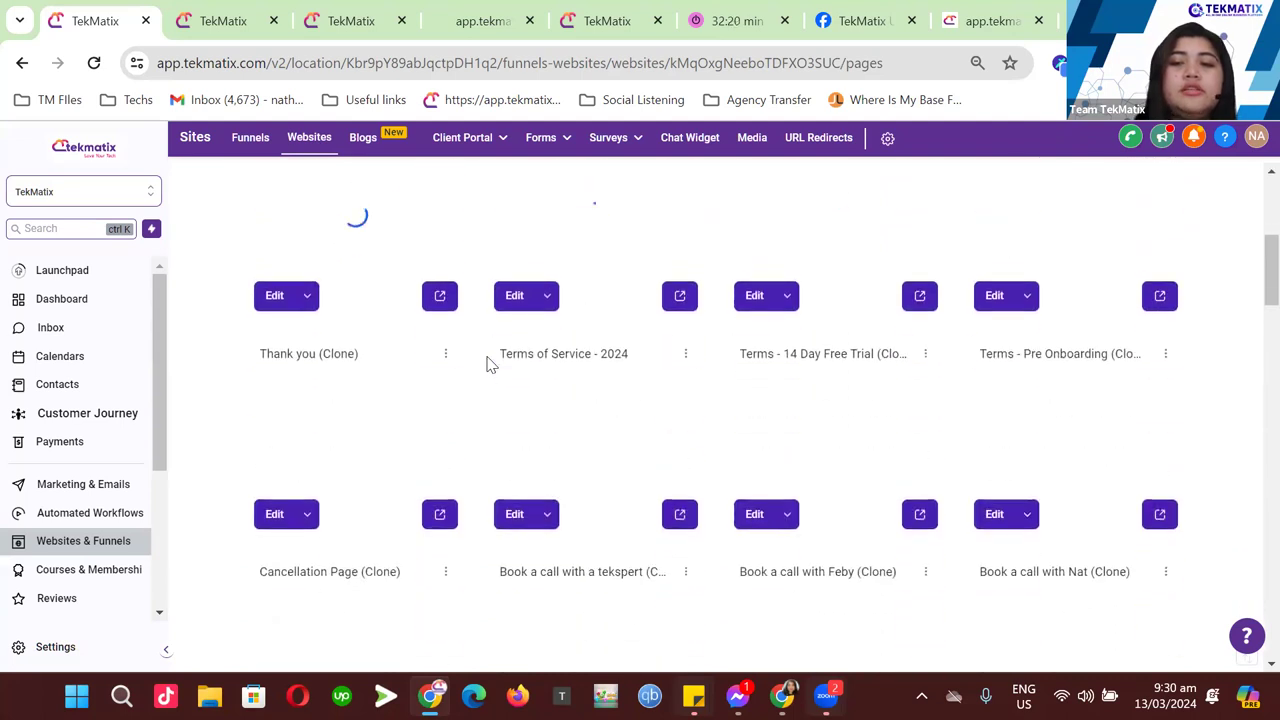
{"action": "scroll", "coordinate": [490, 363], "scroll_direction": "down", "scroll_amount": 5}
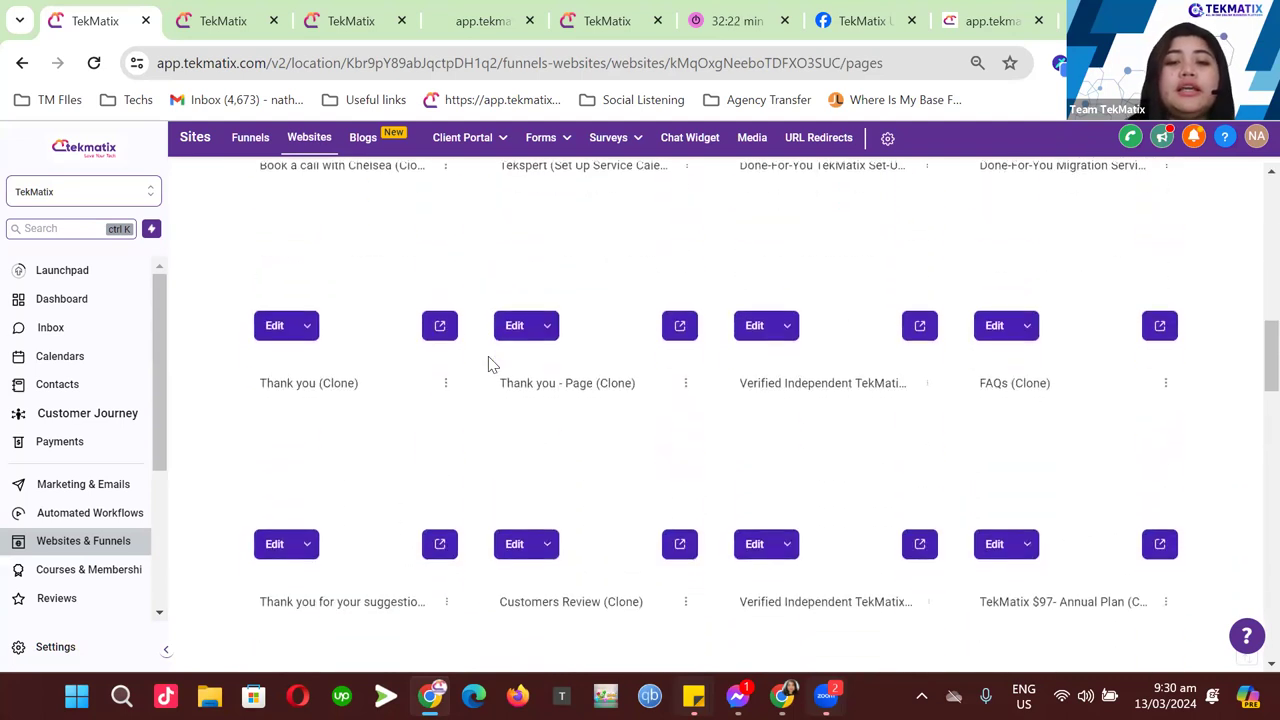
{"action": "scroll", "coordinate": [492, 360], "scroll_direction": "down", "scroll_amount": 5}
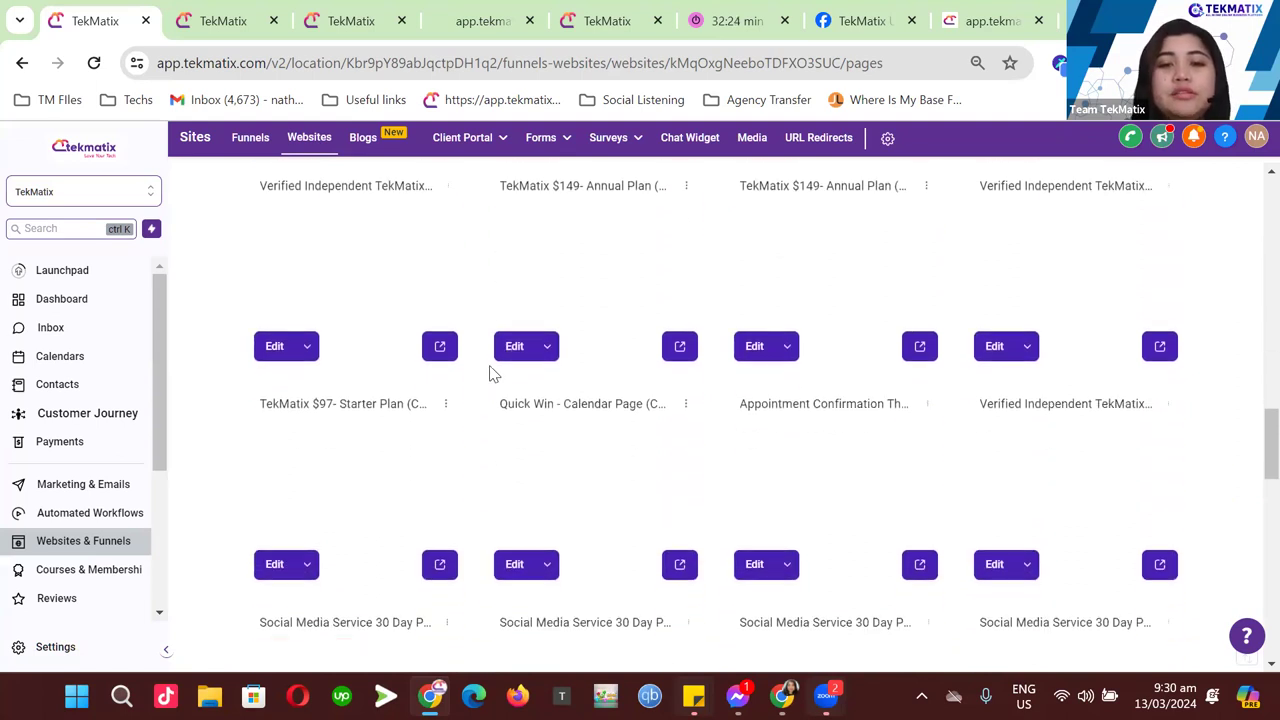
{"action": "scroll", "coordinate": [490, 374], "scroll_direction": "down", "scroll_amount": 7}
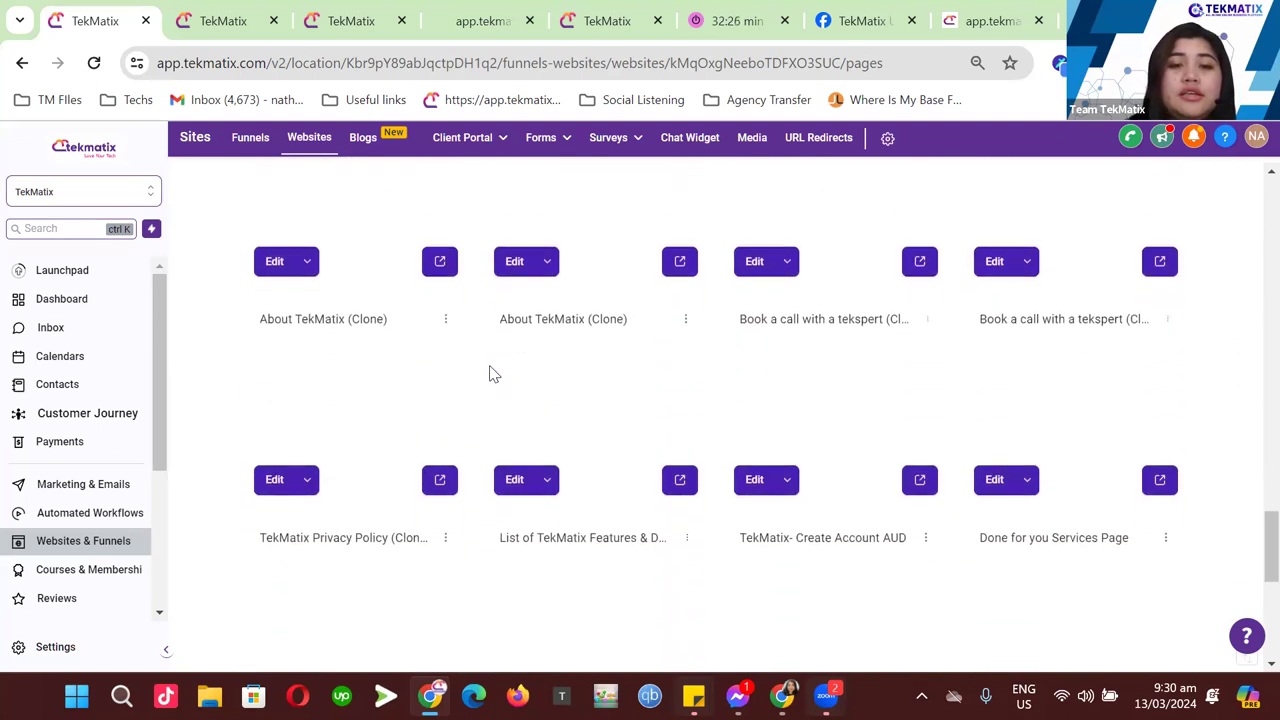
{"action": "scroll", "coordinate": [611, 390], "scroll_direction": "down", "scroll_amount": 2}
{"action": "scroll", "coordinate": [609, 389], "scroll_direction": "up", "scroll_amount": 1}
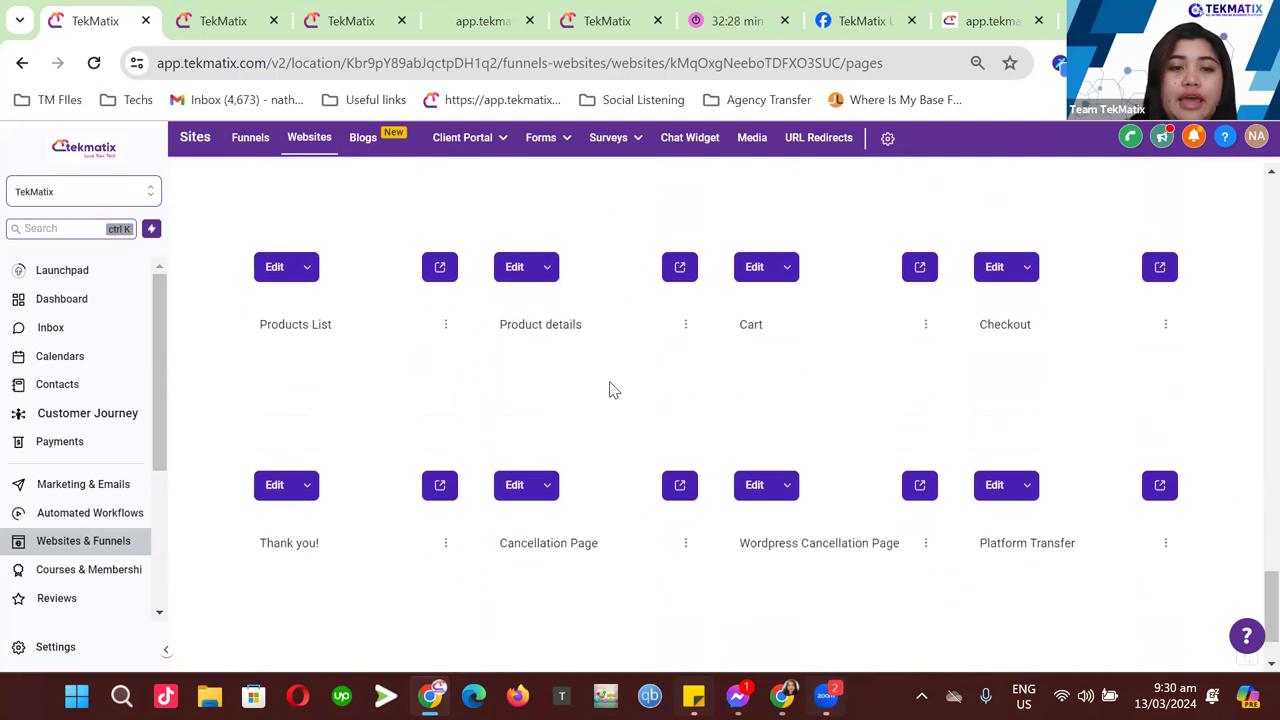
{"action": "left_click_drag", "start_coordinate": [378, 365], "coordinate": [263, 360]}
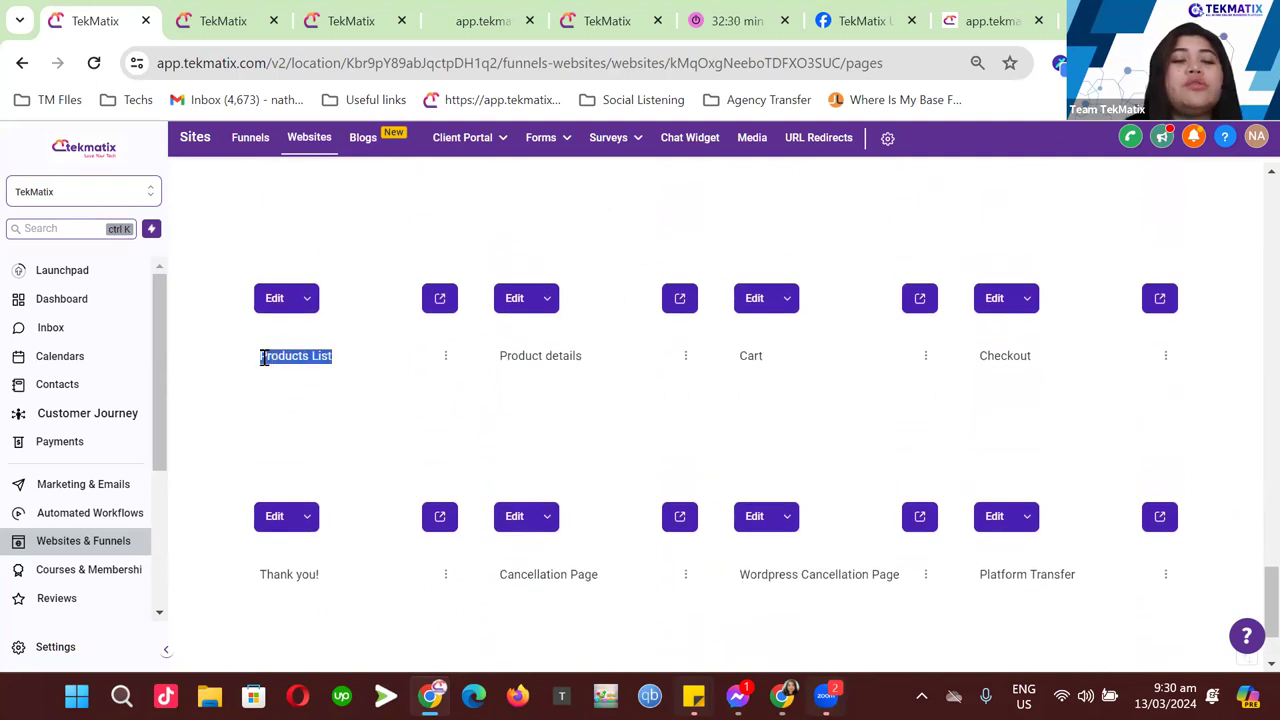
{"action": "left_click", "coordinate": [350, 371]}
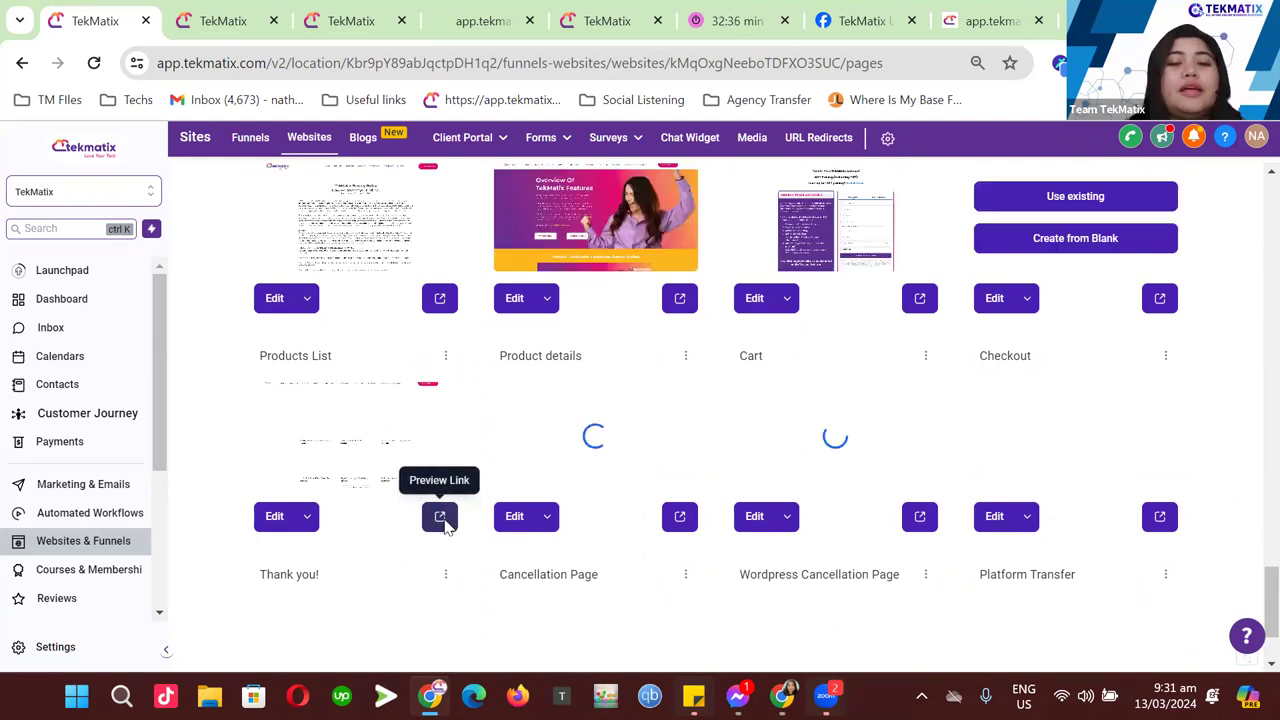
{"action": "left_click", "coordinate": [440, 517]}
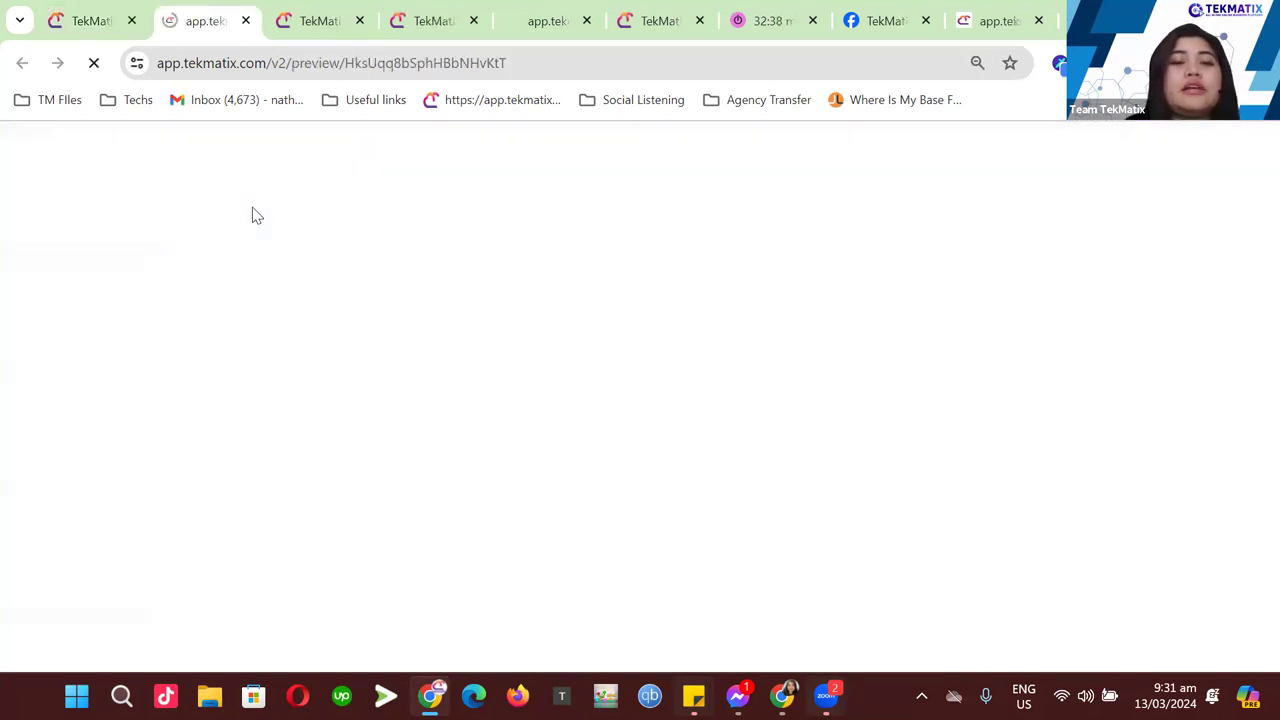
- Browse the previewed store, add the TekMatix Migration Service to the cart from its product page, and open the full cart
{"action": "scroll", "coordinate": [390, 428], "scroll_direction": "down", "scroll_amount": 1}
{"action": "scroll", "coordinate": [763, 443], "scroll_direction": "up", "scroll_amount": 1}
{"action": "scroll", "coordinate": [480, 430], "scroll_direction": "down", "scroll_amount": 3}
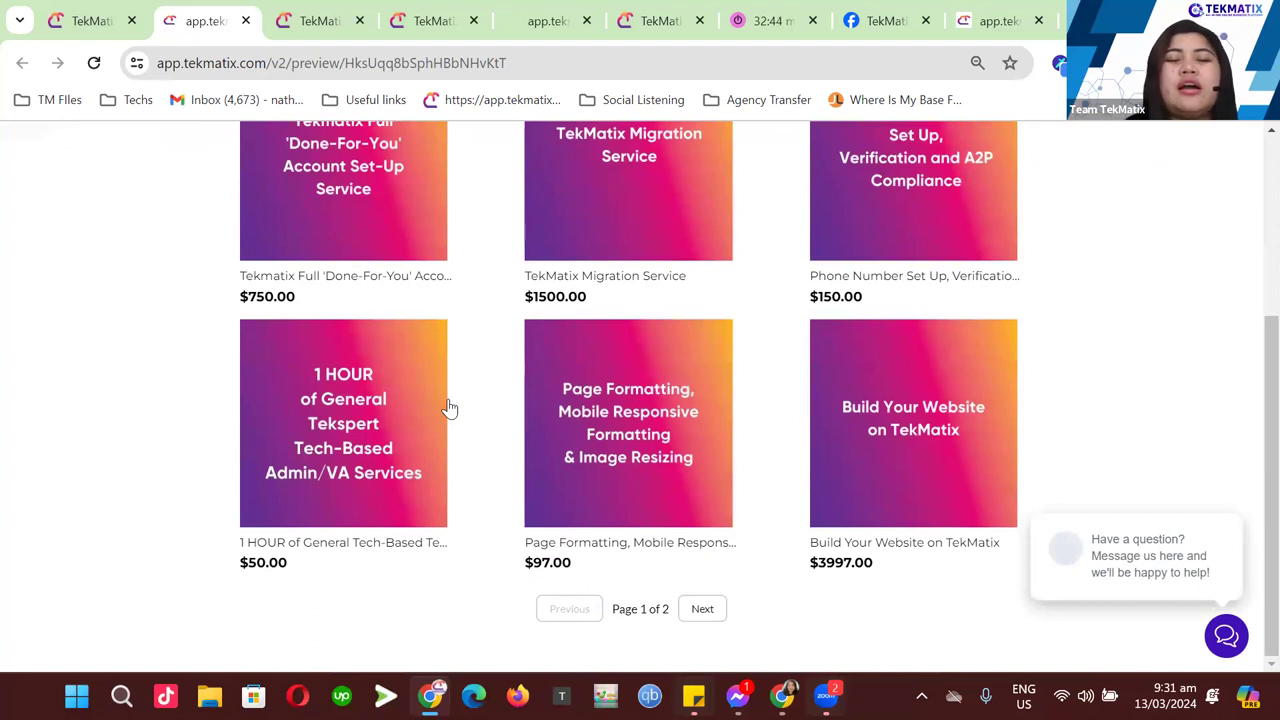
{"action": "scroll", "coordinate": [450, 407], "scroll_direction": "up", "scroll_amount": 3}
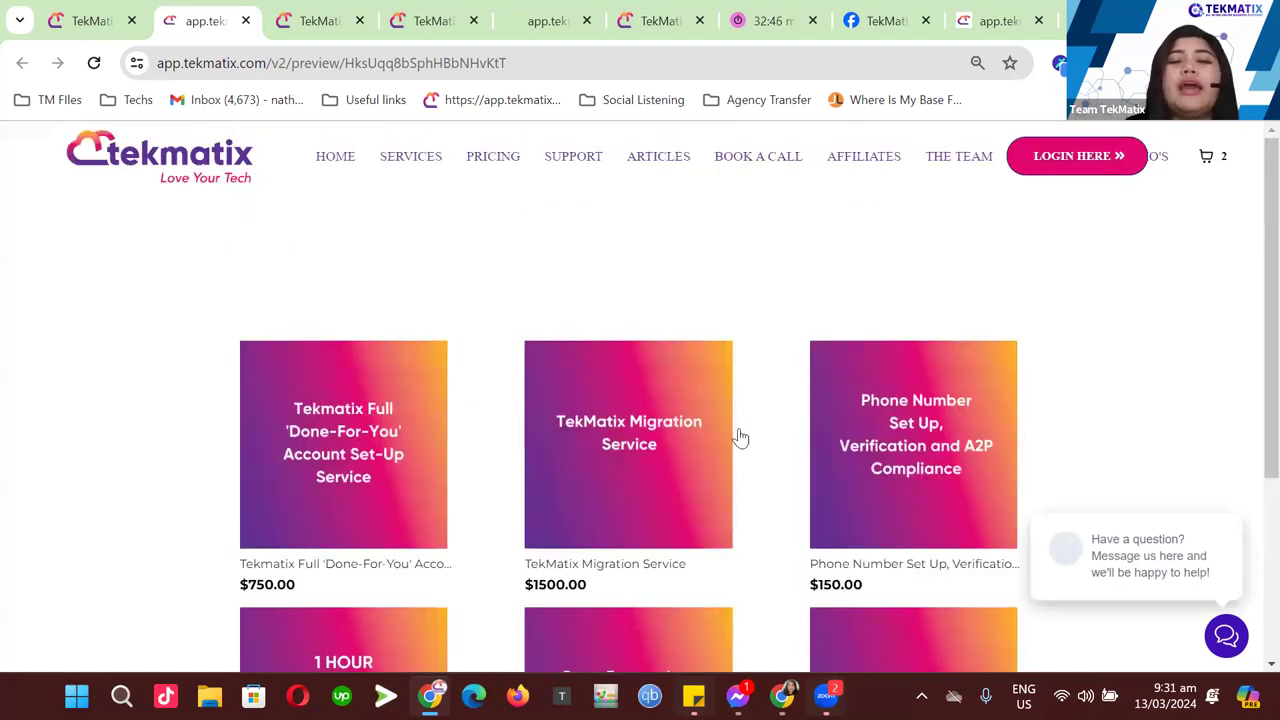
{"action": "left_click", "coordinate": [648, 443]}
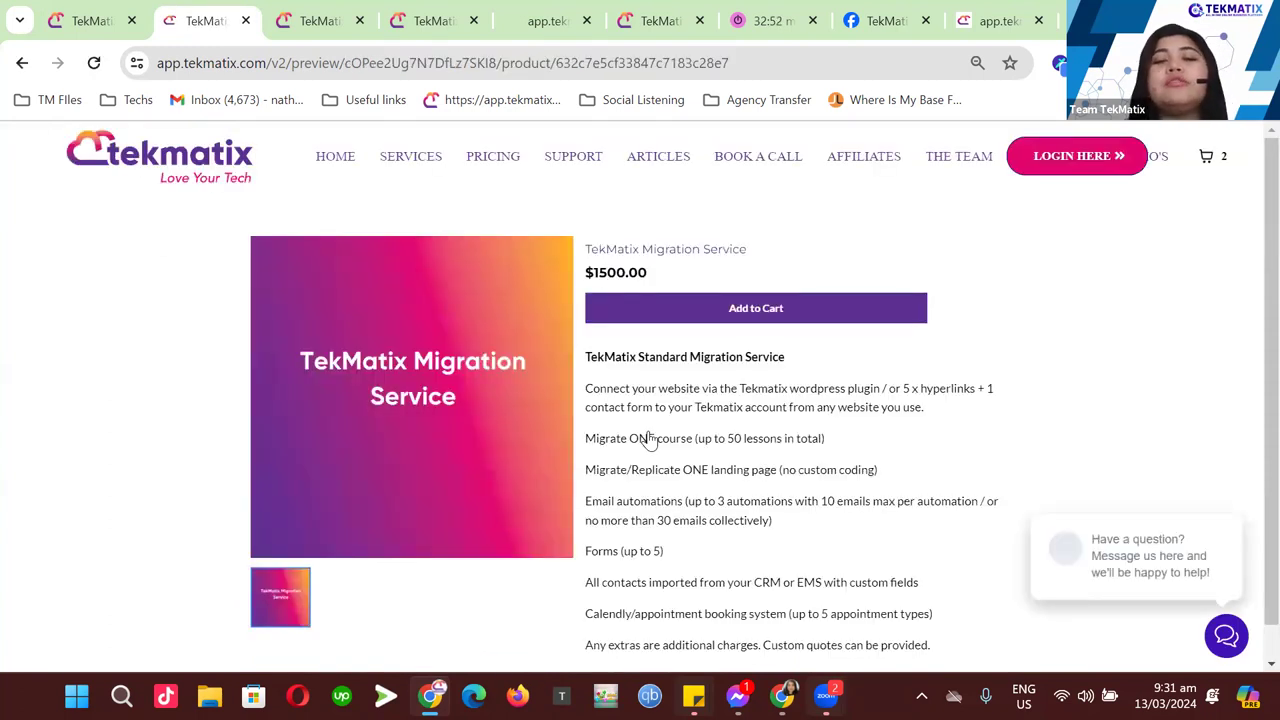
{"action": "left_click", "coordinate": [772, 322]}
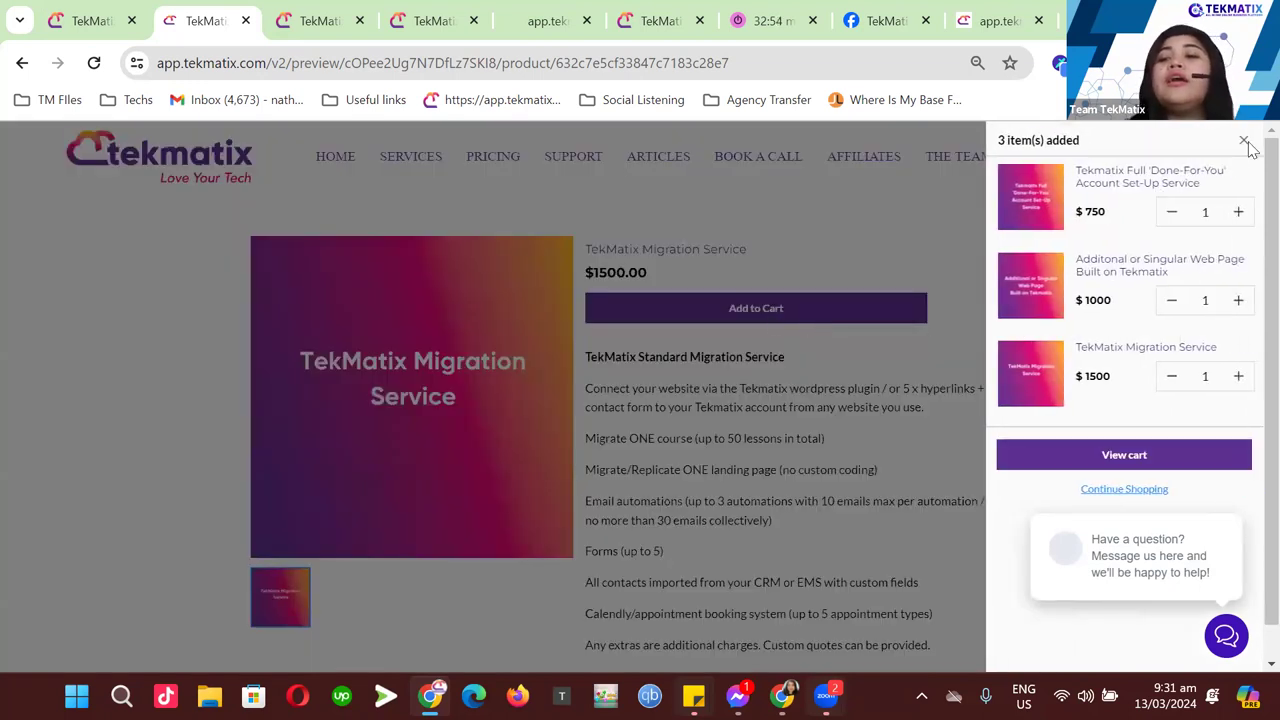
{"action": "left_click", "coordinate": [1158, 464]}
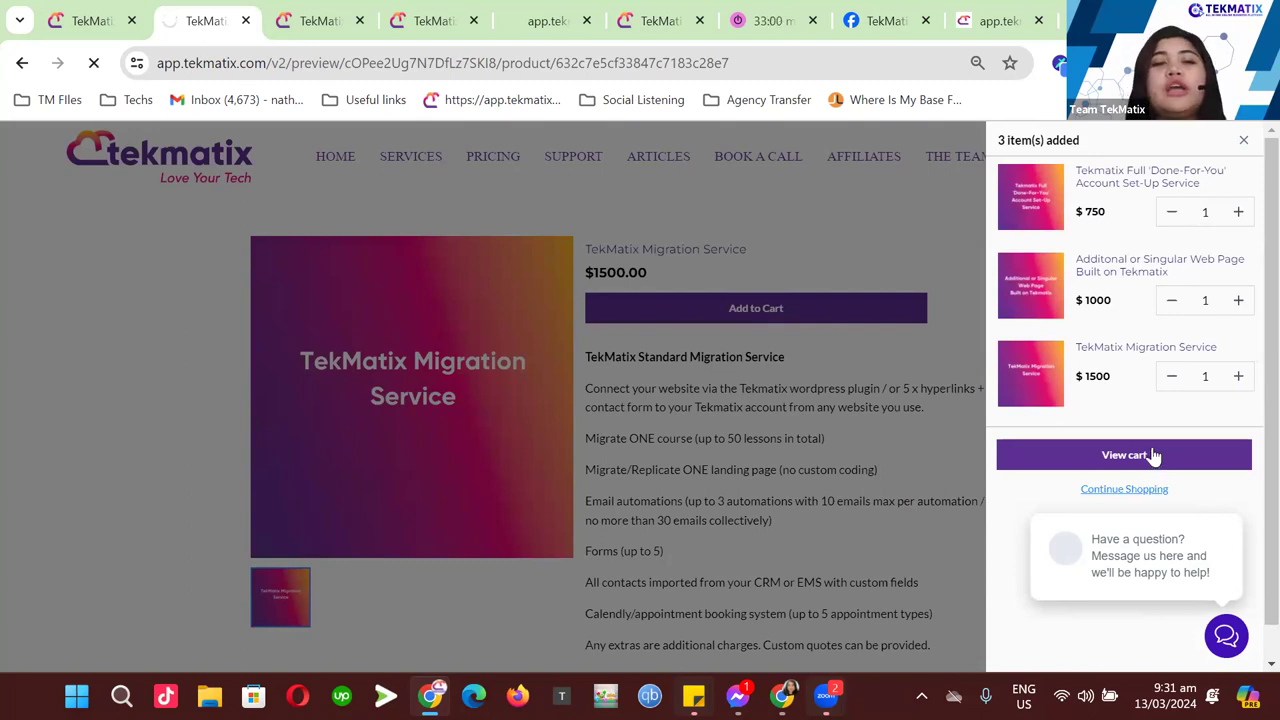